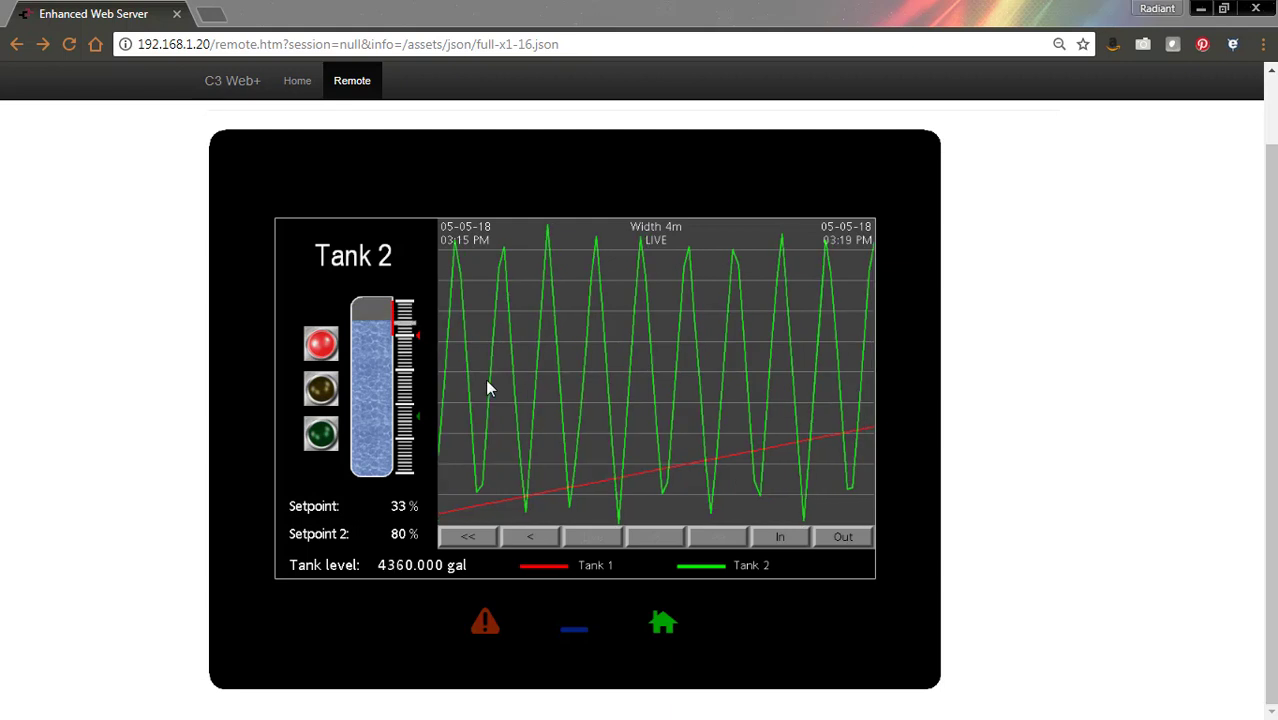
Step: Switch the remote HMI display to Tank 1, then back to Tank 2
click(377, 253)
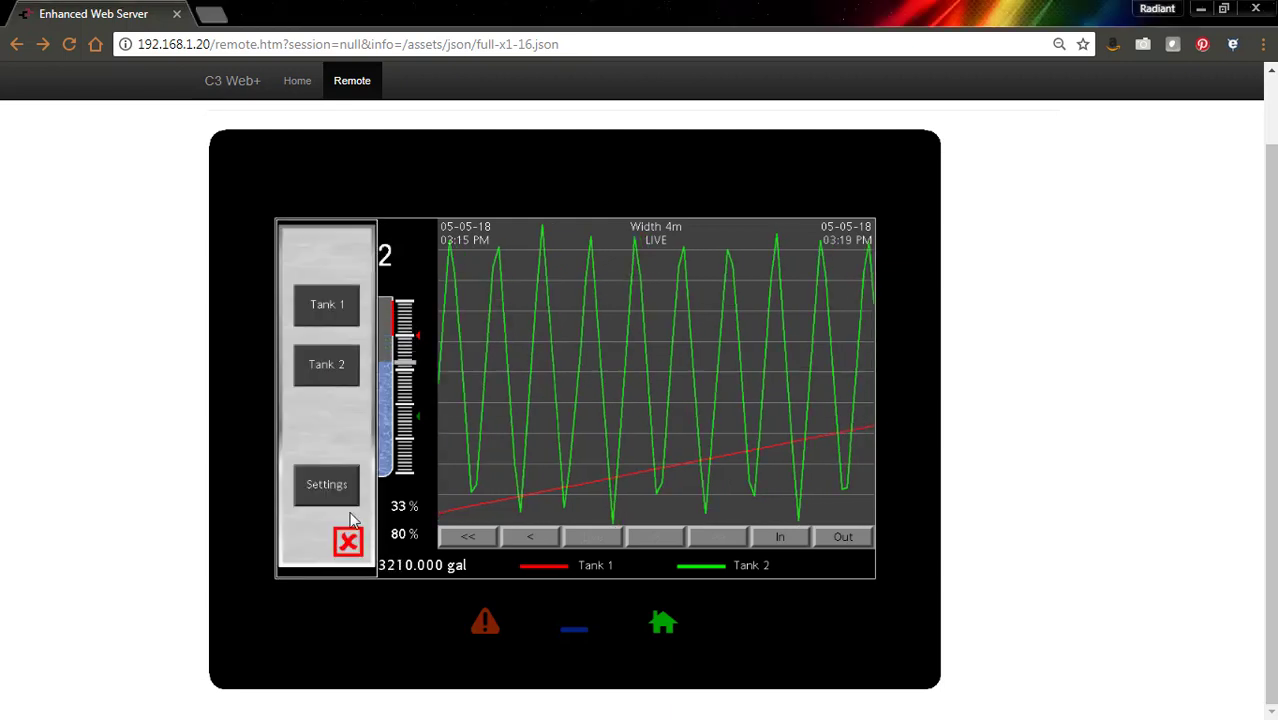
click(327, 306)
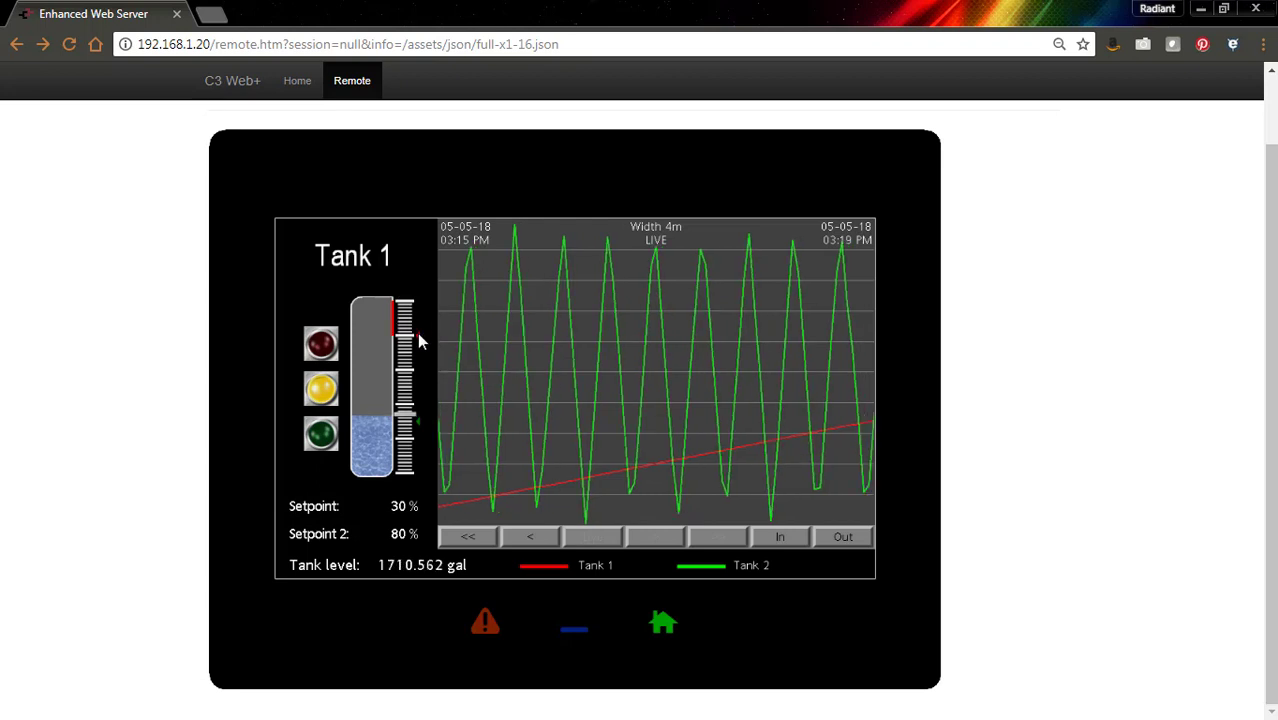
click(375, 269)
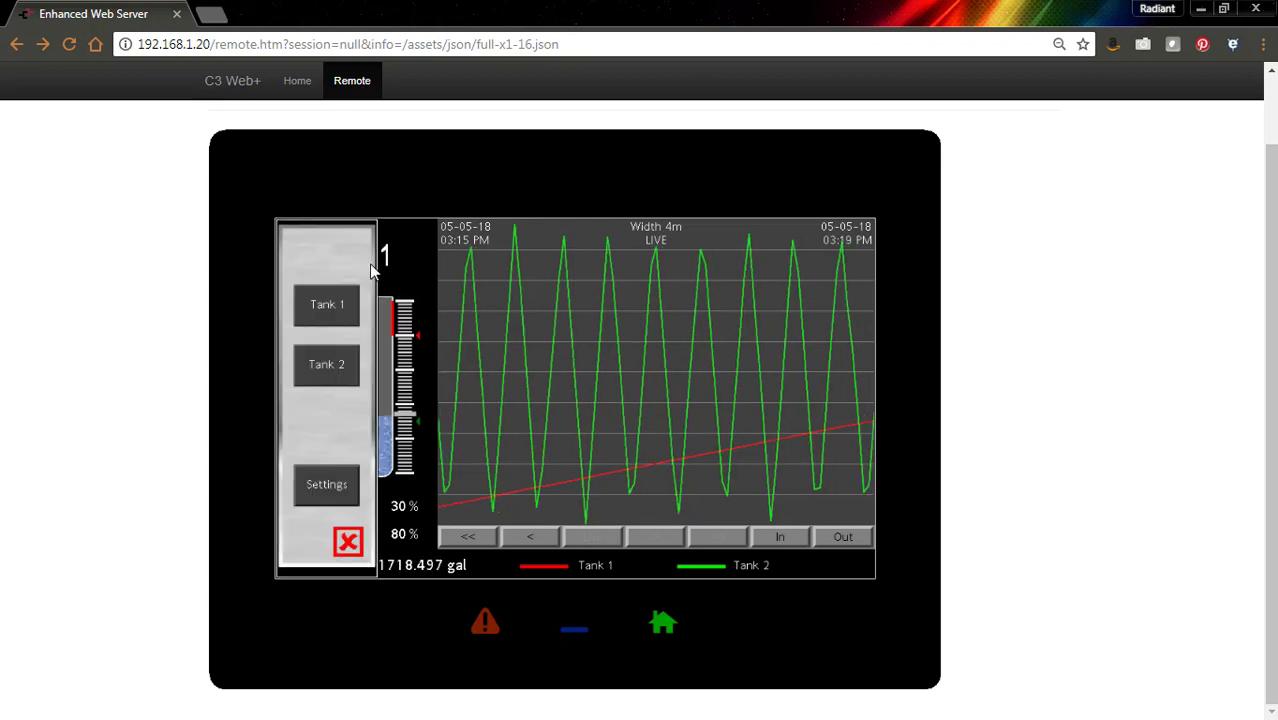
click(338, 388)
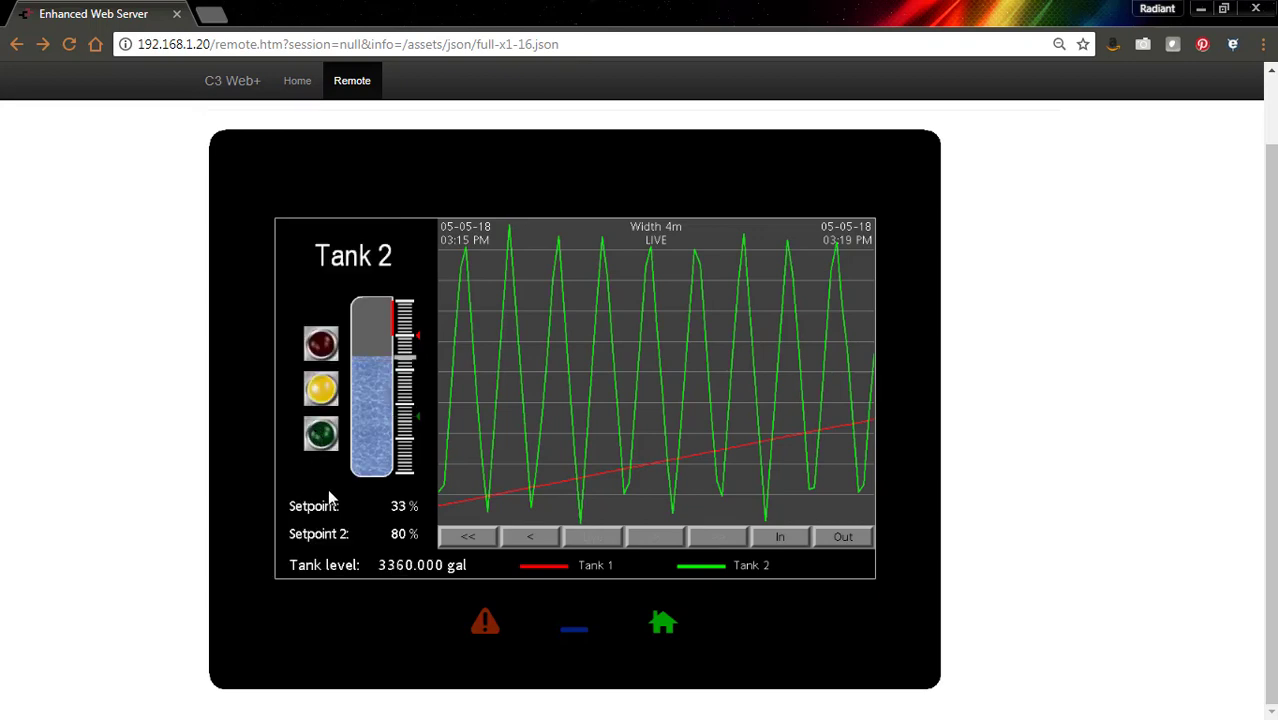
Step: Change the Tank 2 setpoint from 33 to 58 on the keypad
click(402, 506)
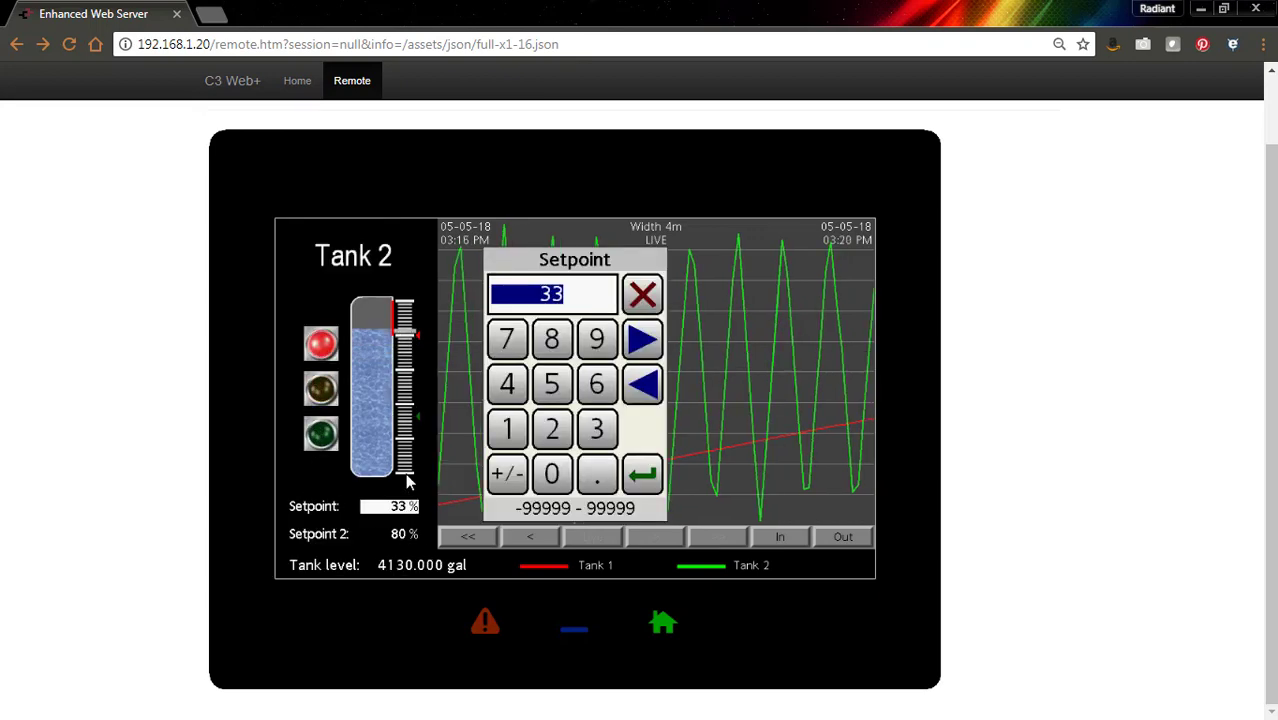
click(405, 480)
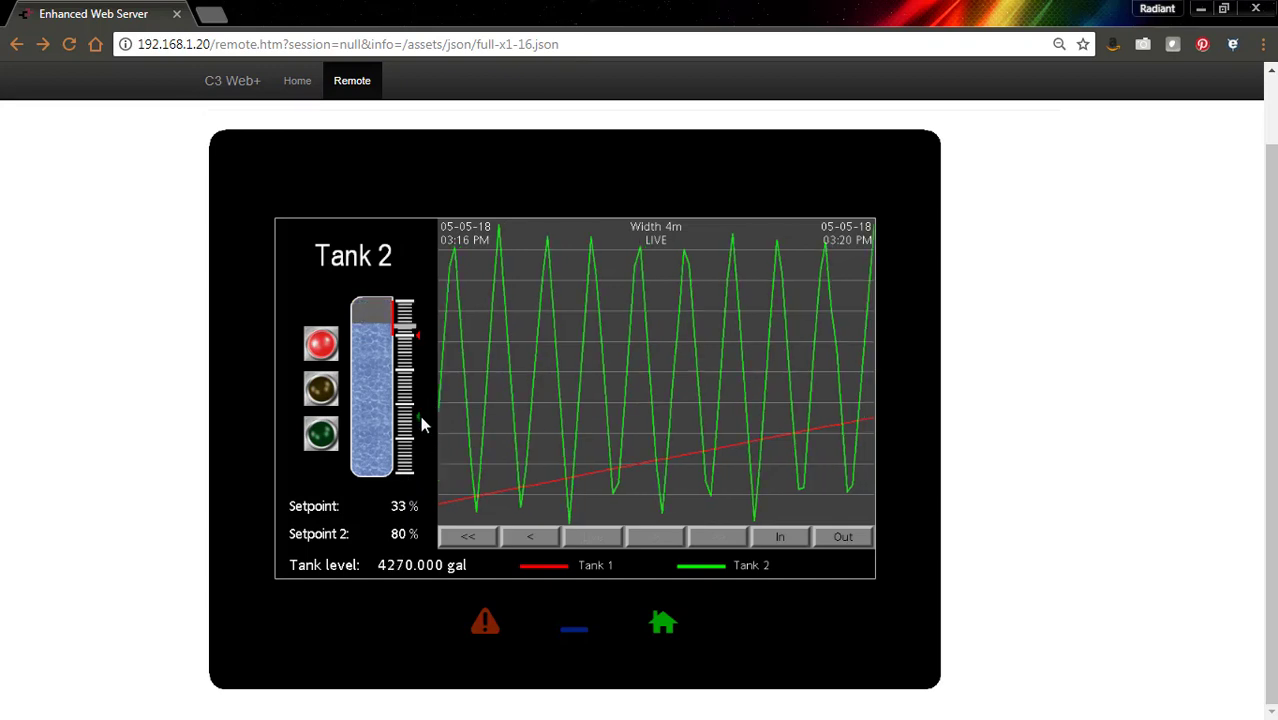
click(395, 507)
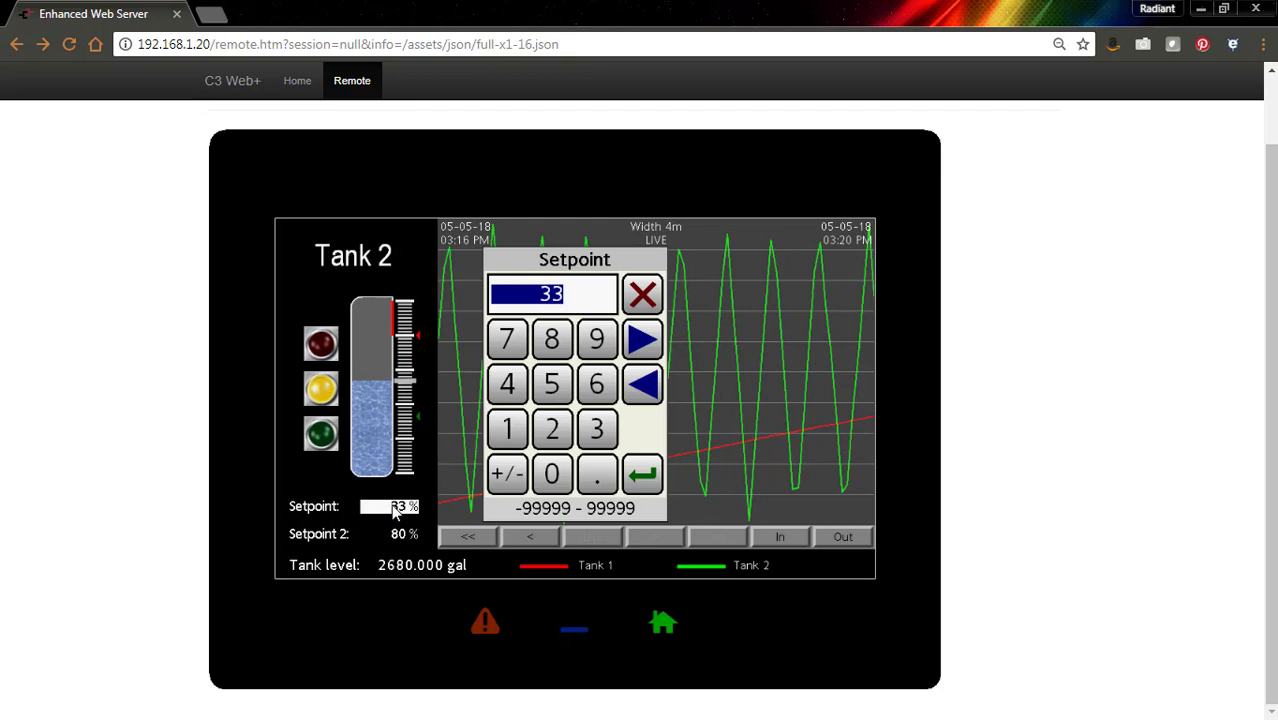
text(58)
click(642, 474)
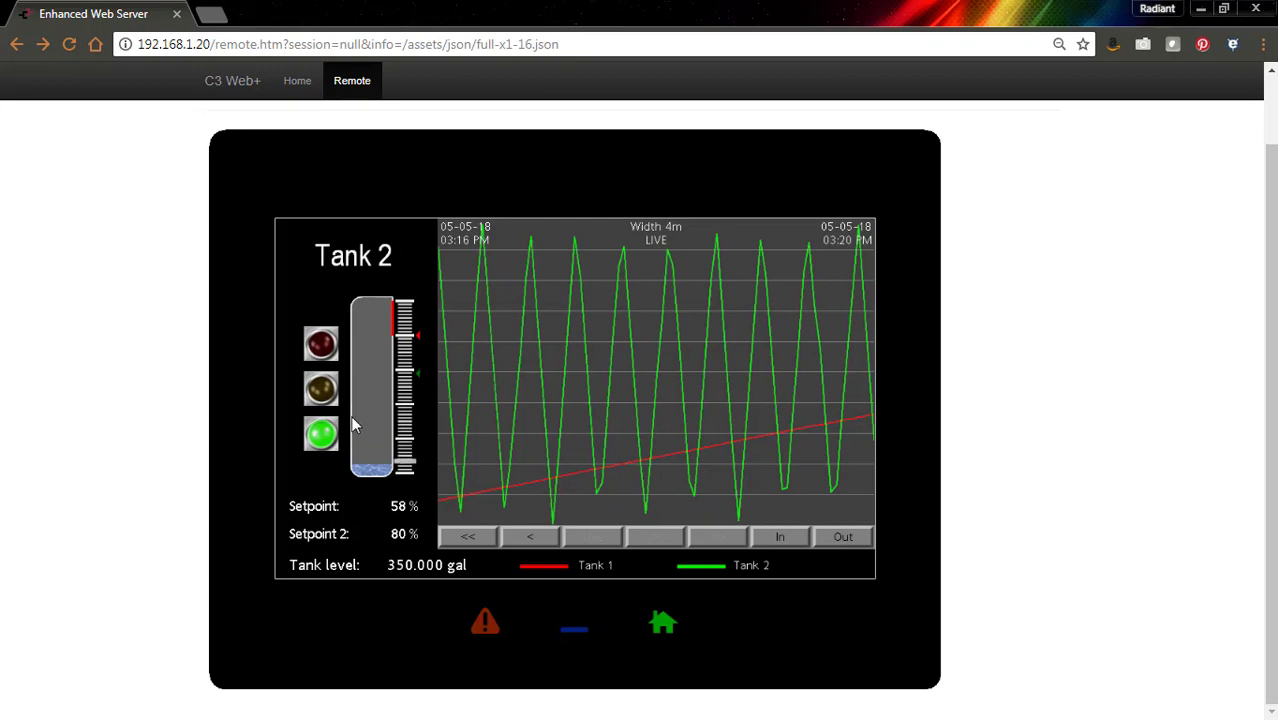
Step: Zoom the web page to 110% and enter a Tank 2 setpoint of 12
key(ctrl+plus)
key(ctrl+plus)
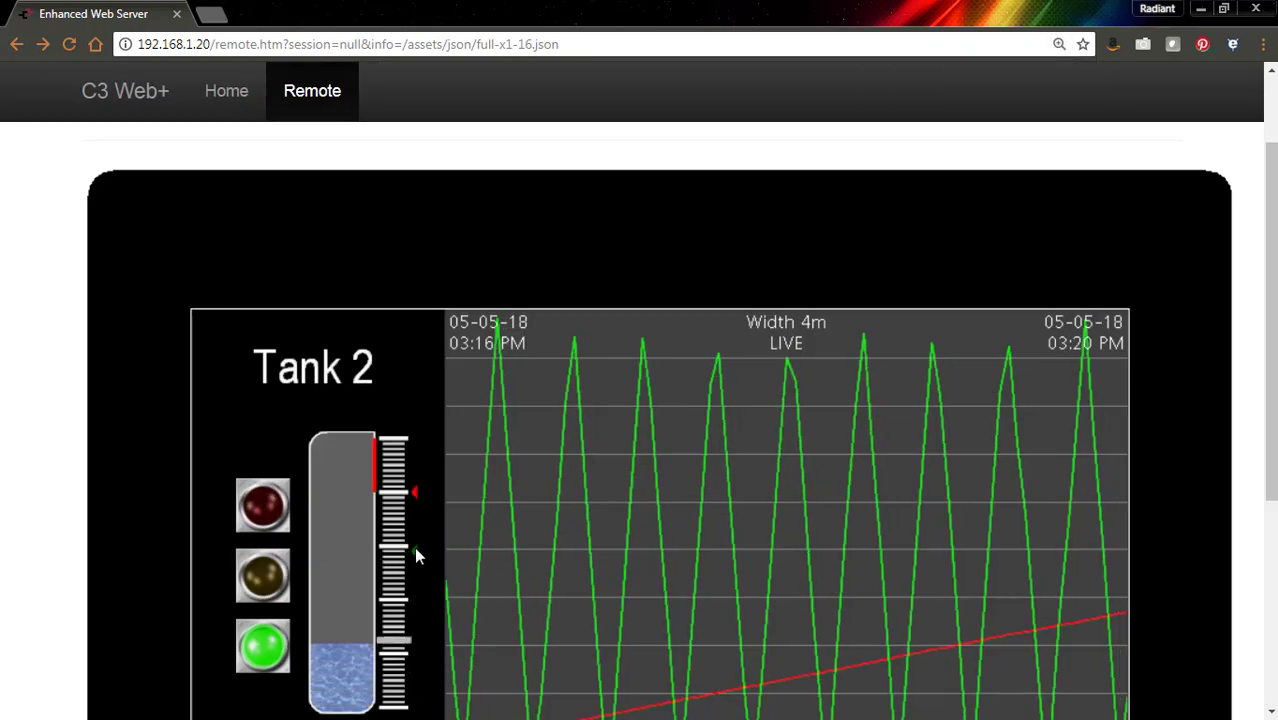
scroll(414, 546, down, 2)
click(383, 541)
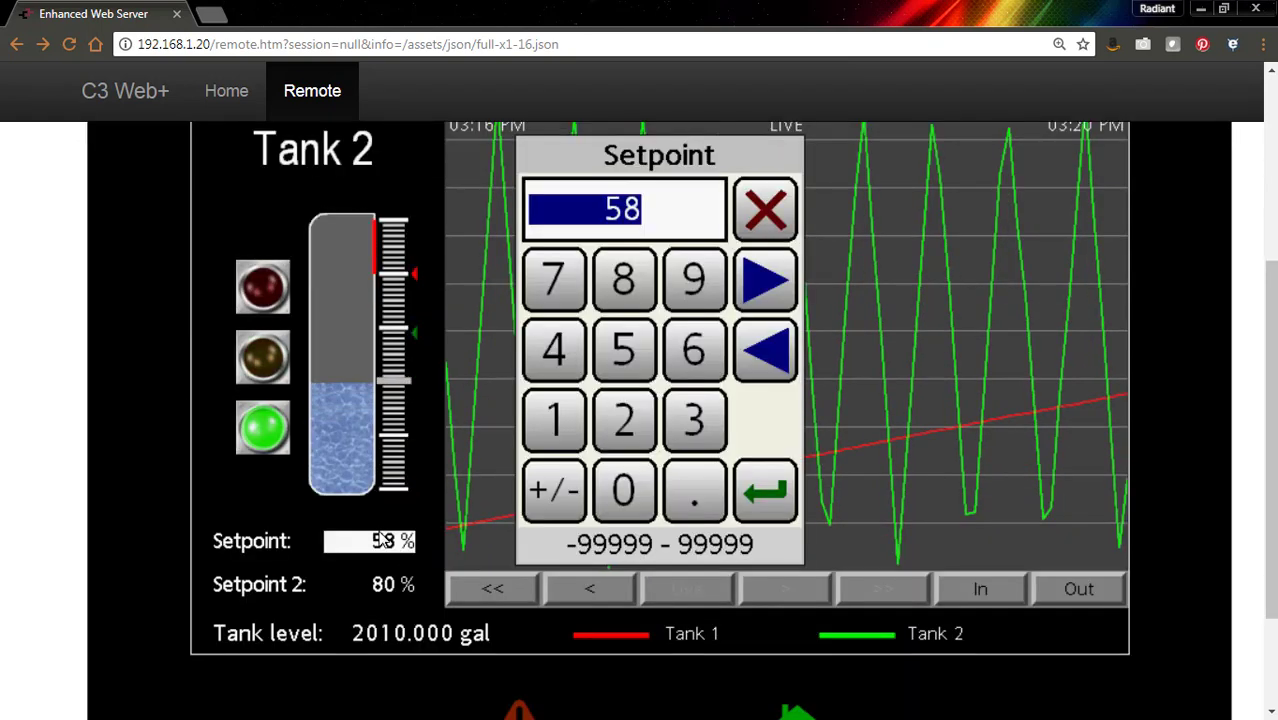
text(12)
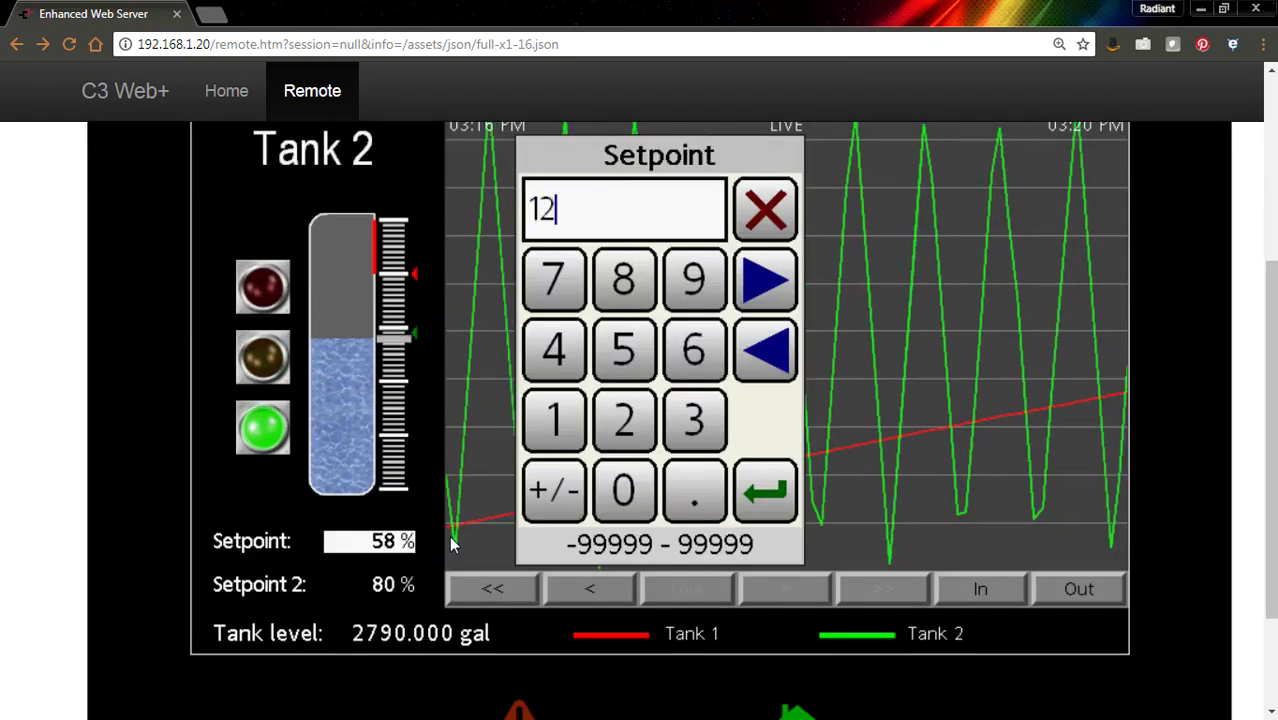
click(758, 486)
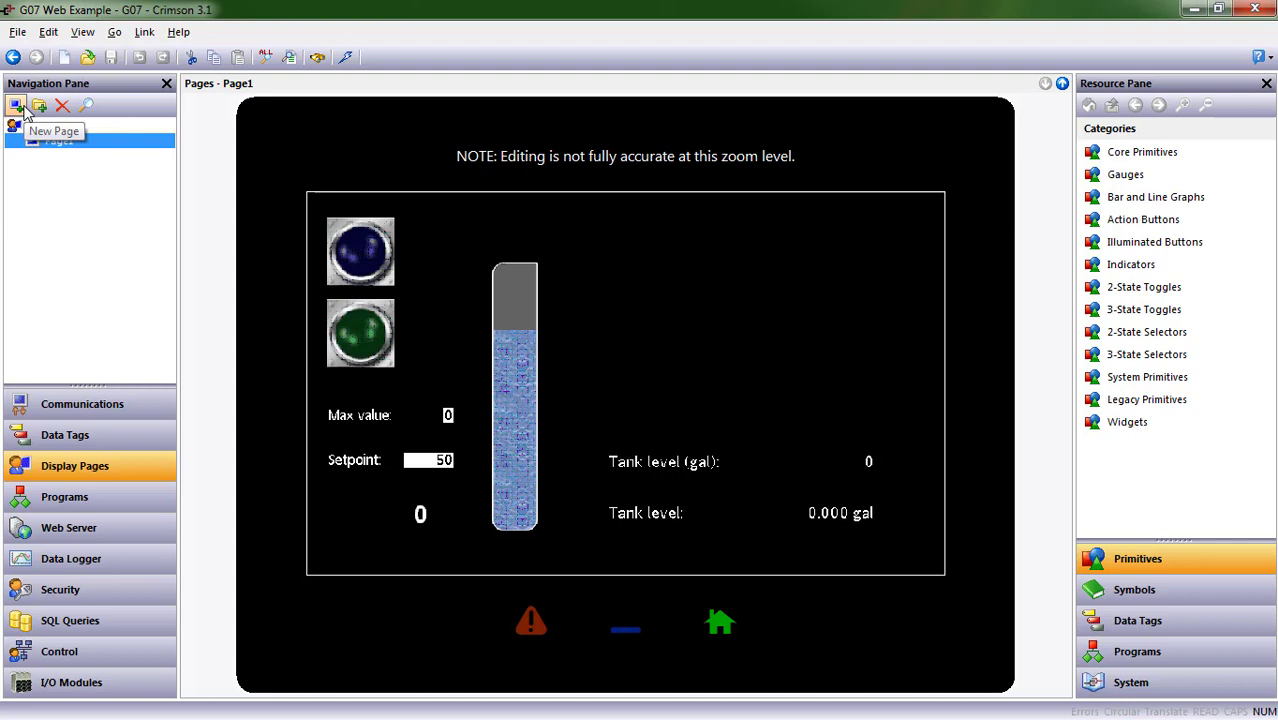
Step: Add Page2, drag it above Page1 and rename it GaugePage
click(22, 110)
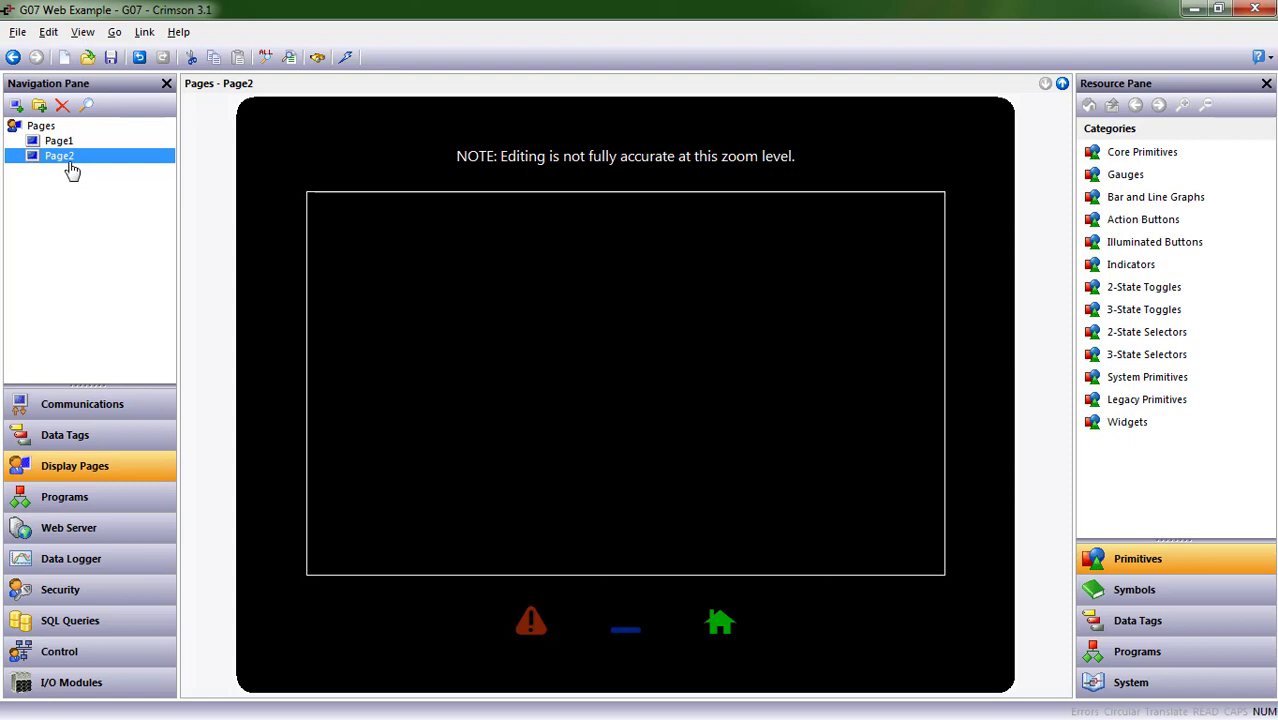
drag(70, 166, 108, 138)
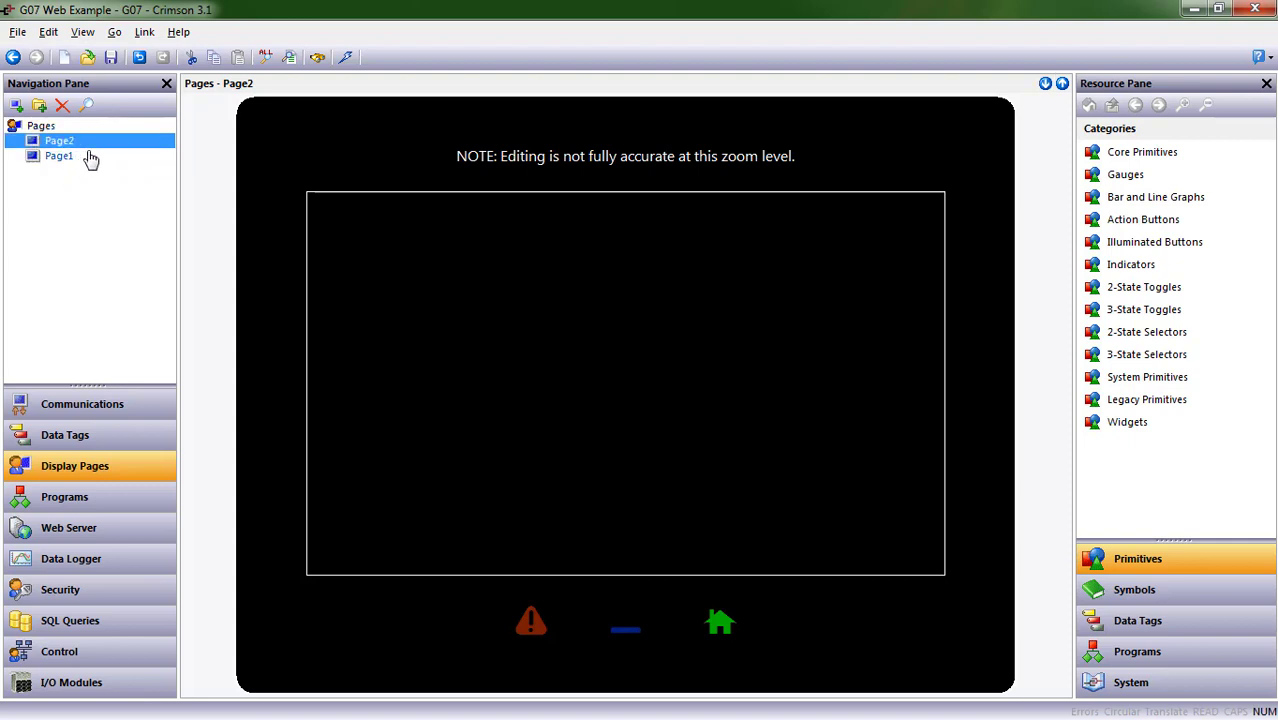
key(F2)
text(Gauge)
key(Return)
key(F2)
text(G)
key(Return)
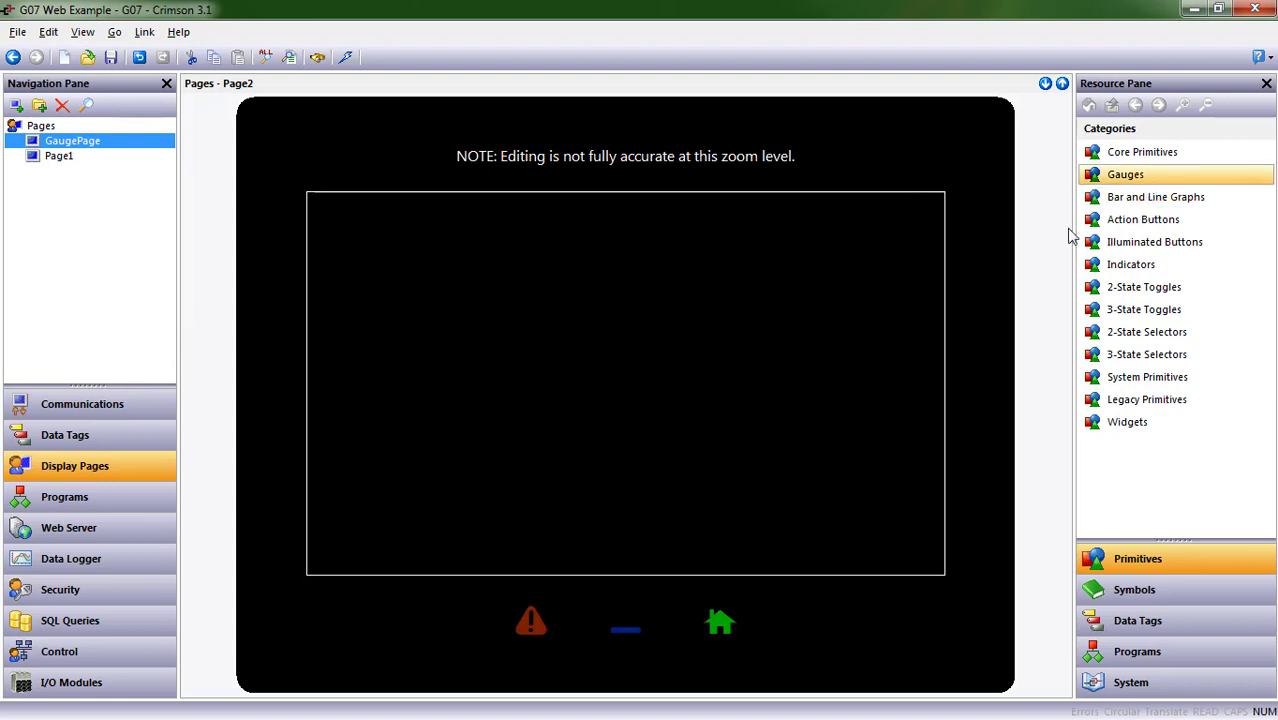
Step: In Data Tags, create a new folder directly below Welcome and name it Tank1
click(105, 447)
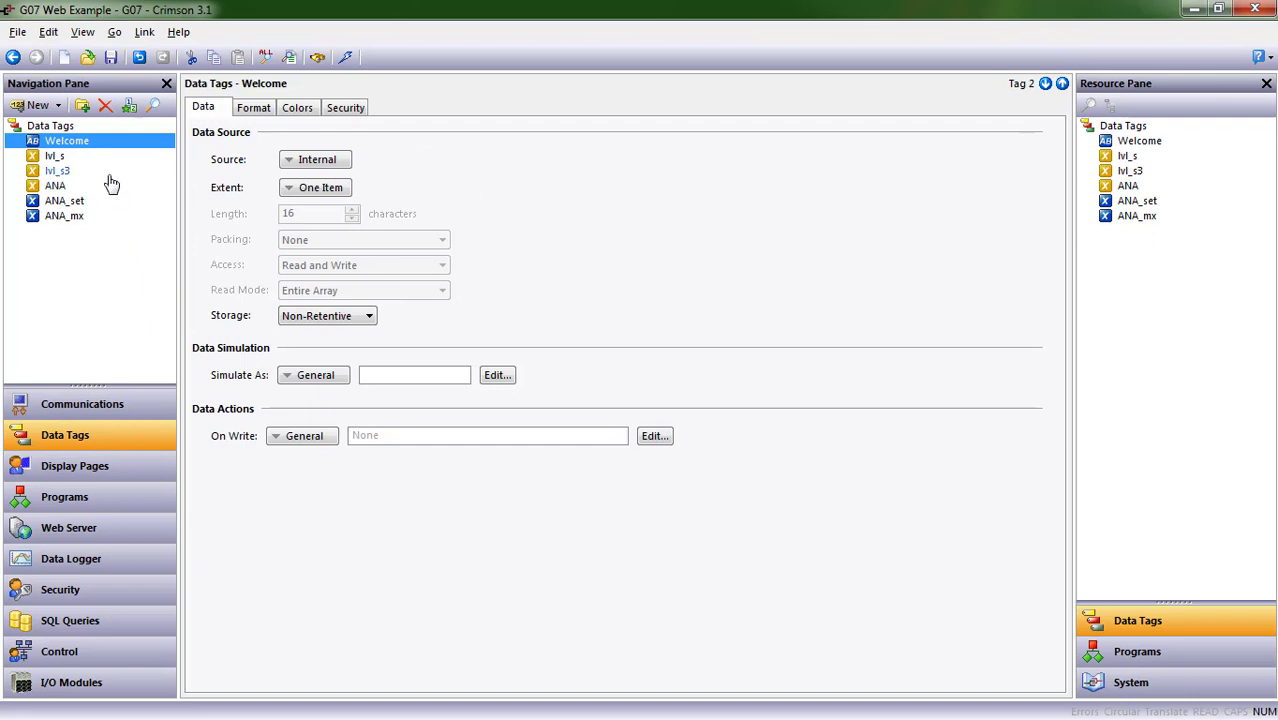
click(82, 105)
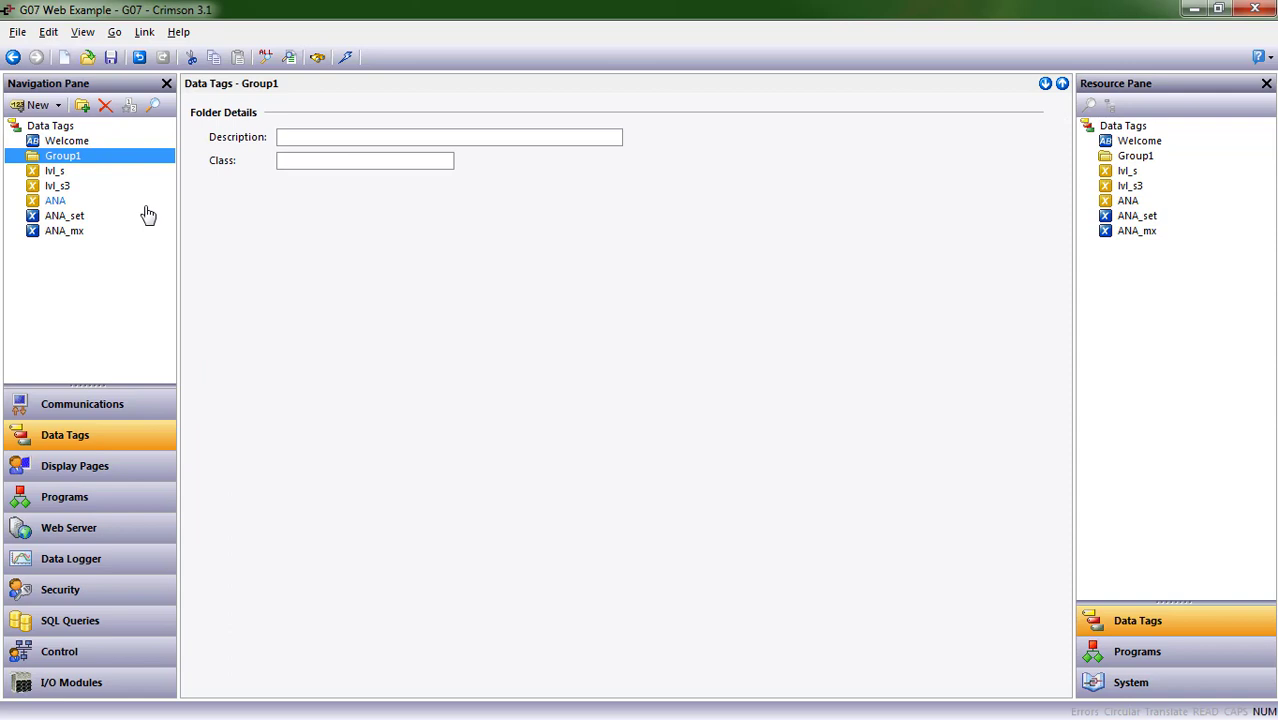
key(ctrl+z)
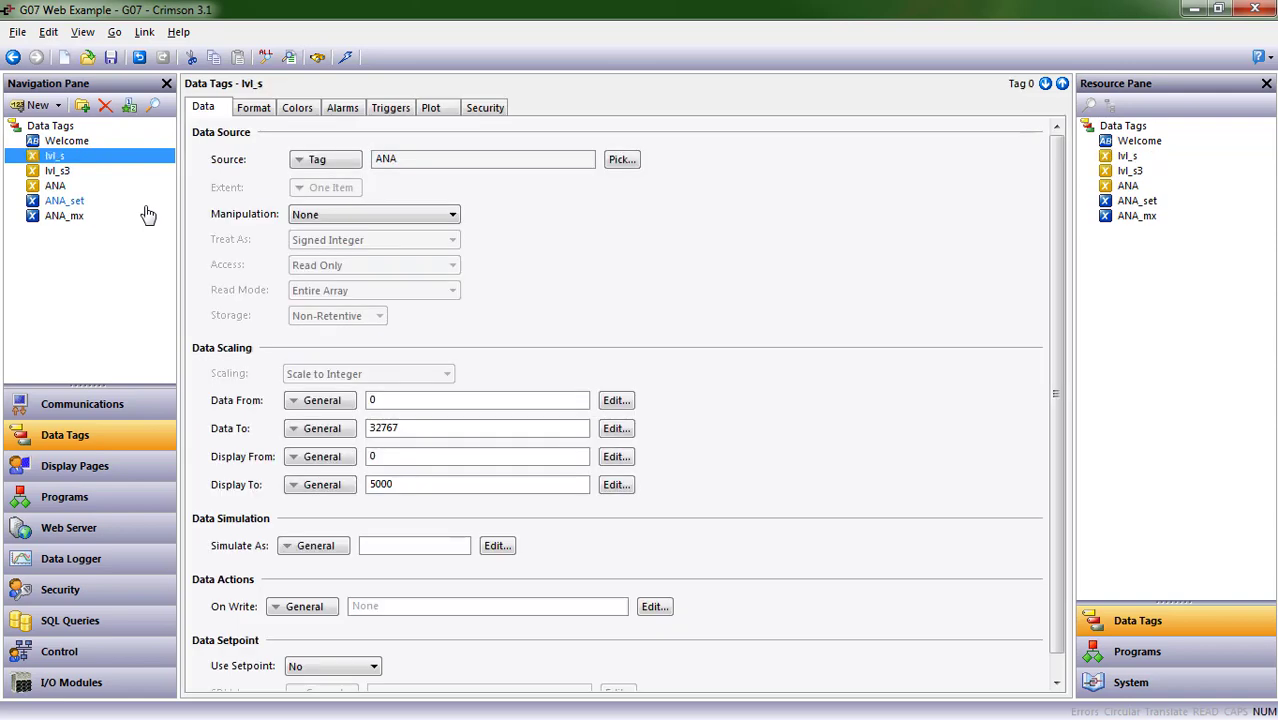
click(82, 105)
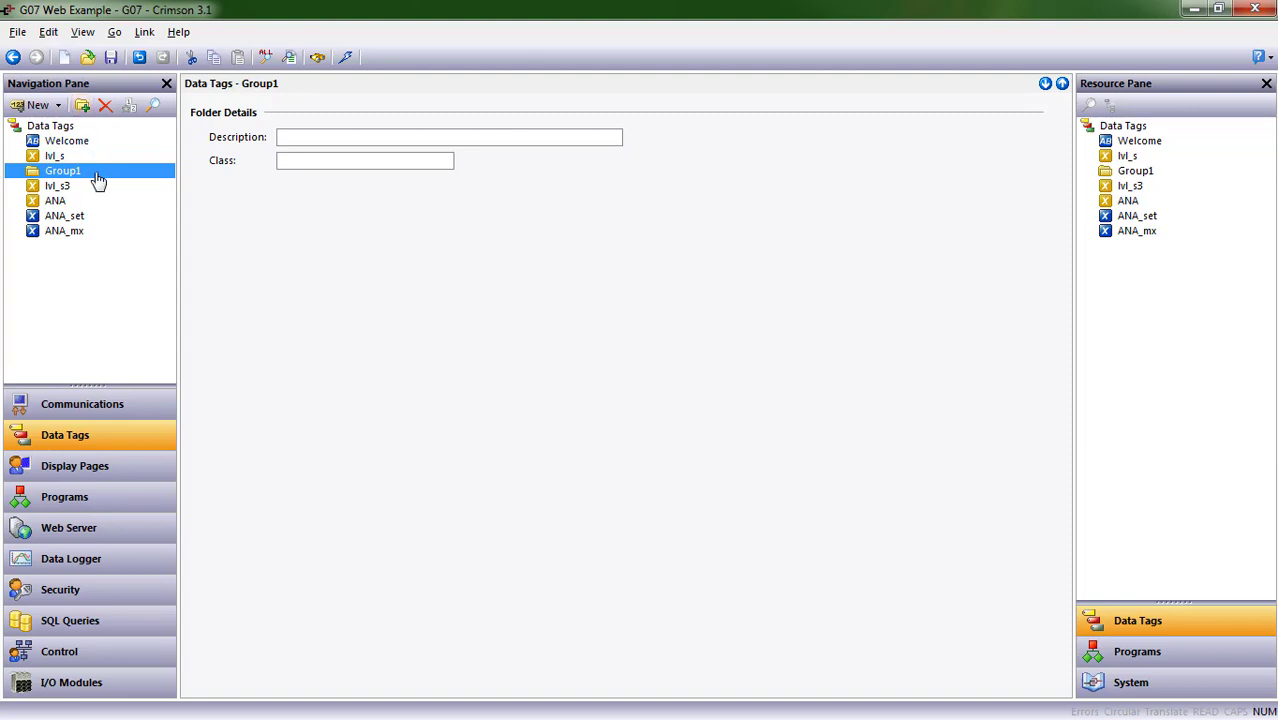
drag(103, 175, 136, 157)
key(Delete)
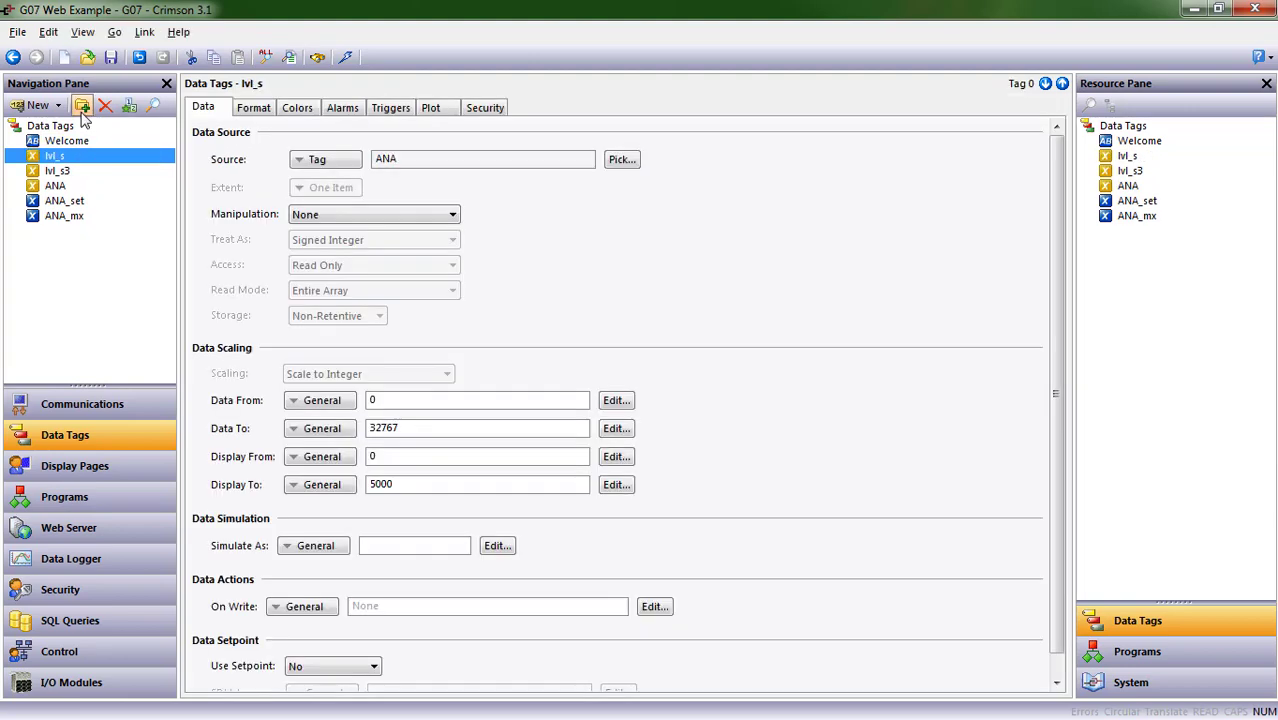
click(82, 106)
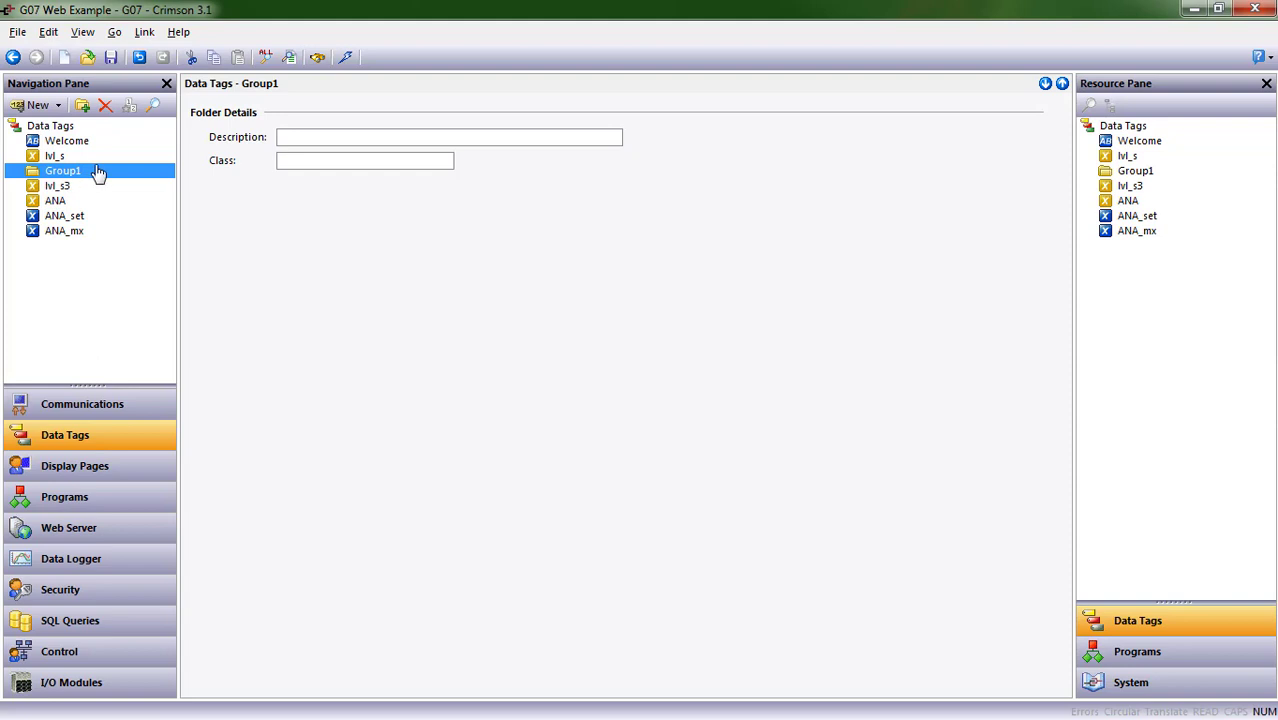
drag(98, 173, 151, 152)
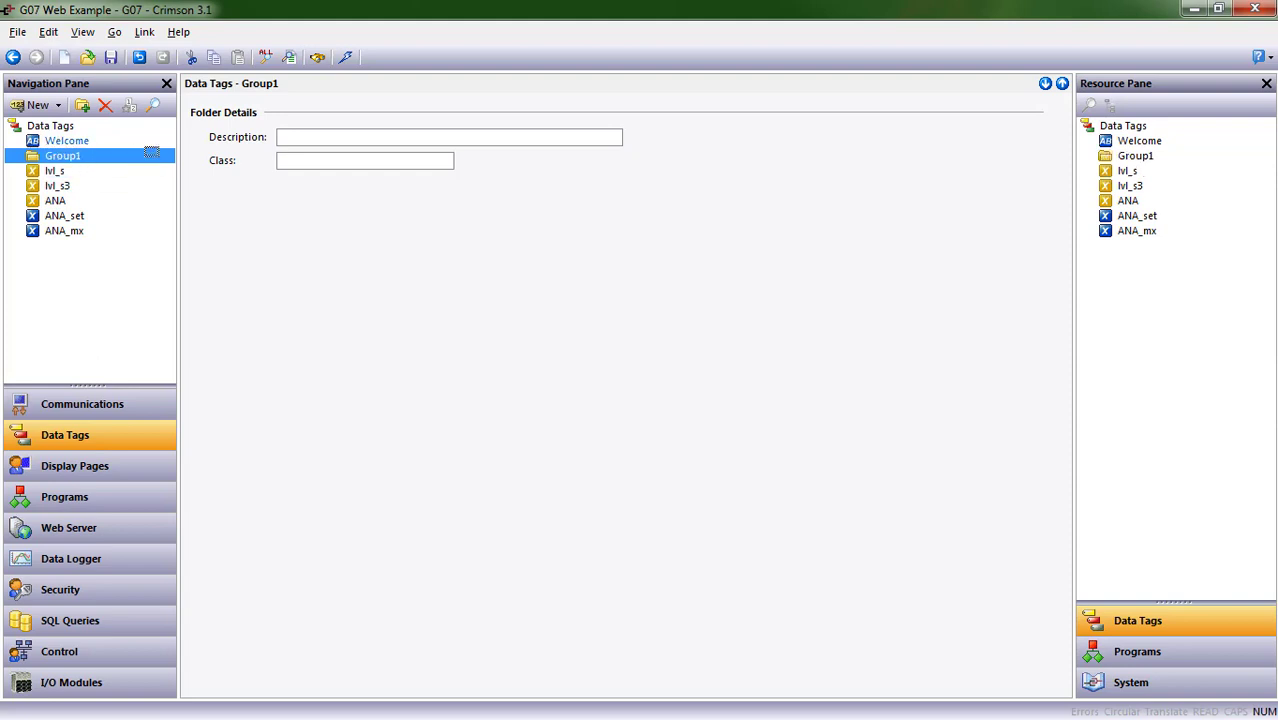
click(22, 107)
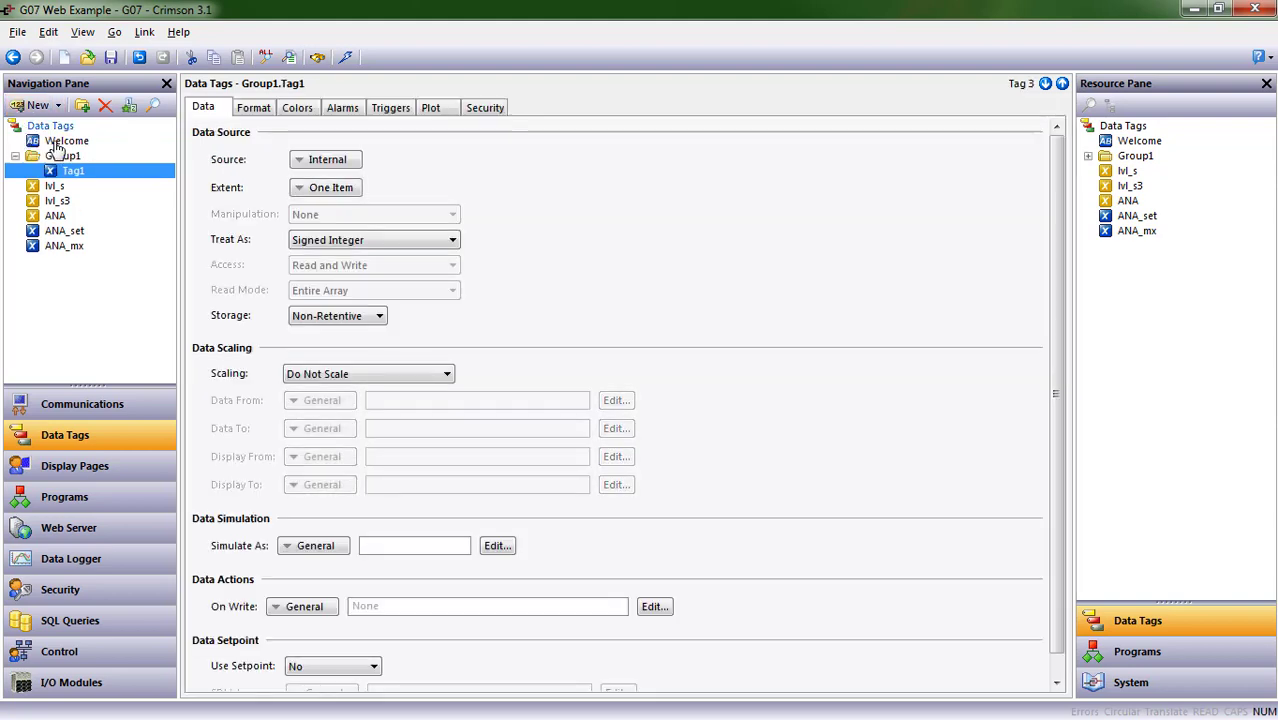
key(Delete)
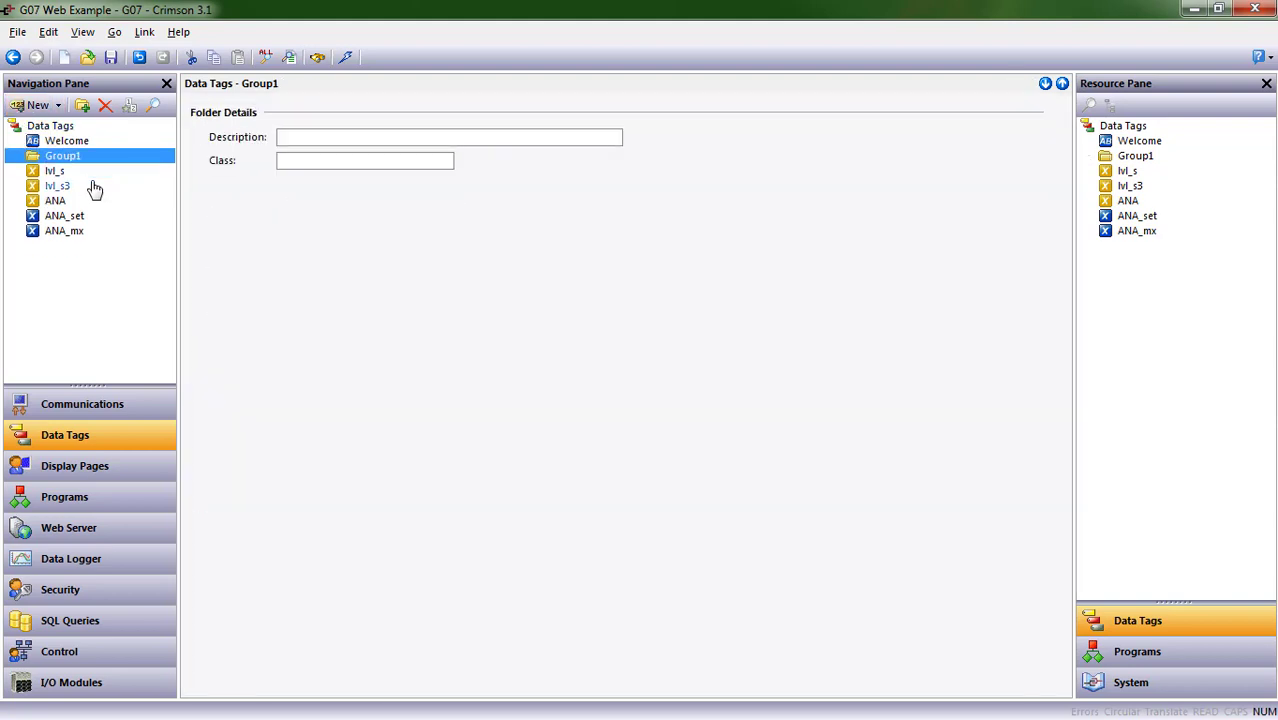
click(100, 164)
text(Tank1)
key(Return)
Step: Move the lvl_s, lvl_s3, ANA_set and ANA_mx tags into the Tank1 folder
click(60, 172)
mouse_move(60, 172)
mouse_down()
mouse_move(60, 157)
mouse_move(120, 204)
mouse_move(60, 157)
mouse_up()
click(68, 186)
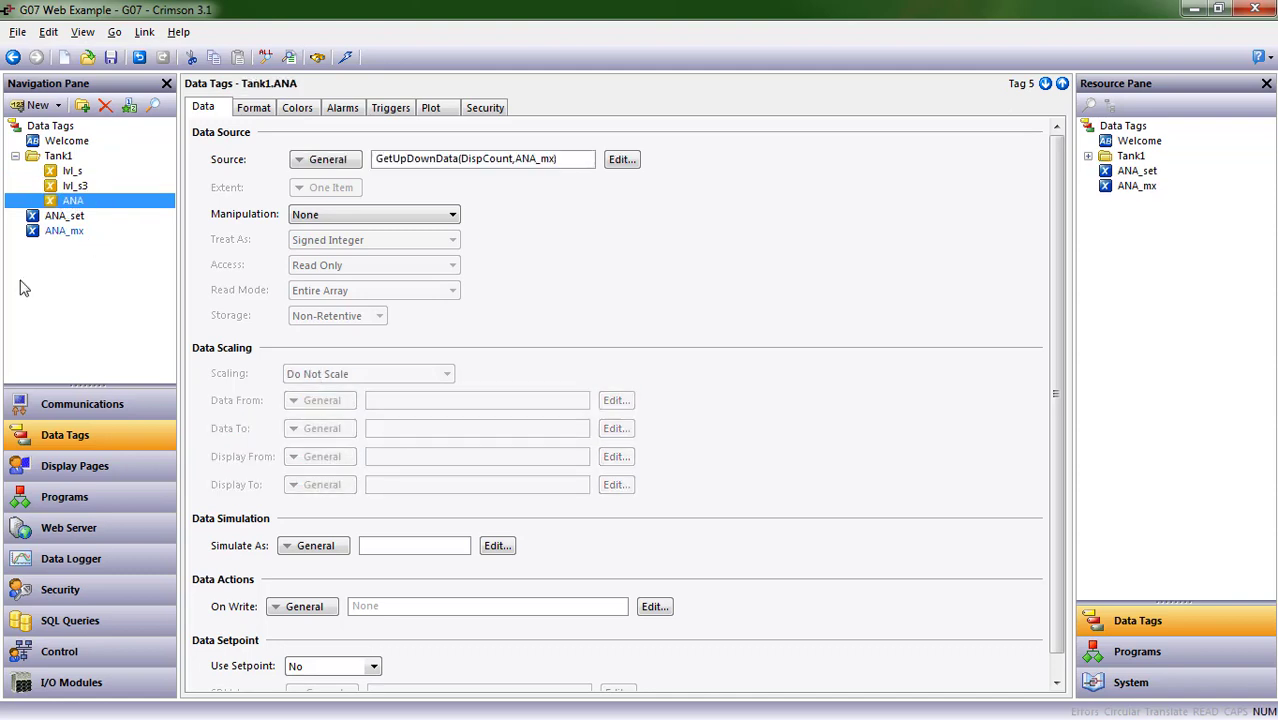
click(66, 220)
mouse_move(66, 220)
mouse_down()
mouse_move(82, 160)
mouse_move(112, 280)
mouse_move(100, 186)
mouse_move(75, 228)
mouse_up()
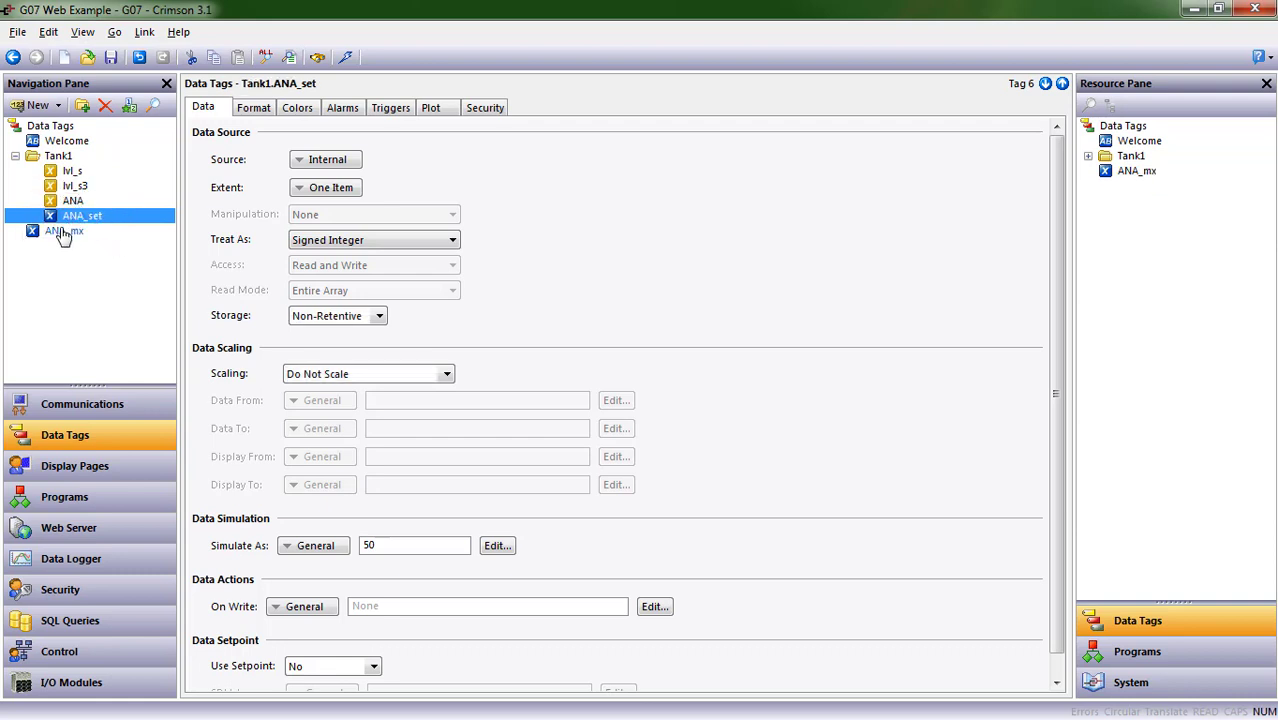
drag(63, 234, 70, 215)
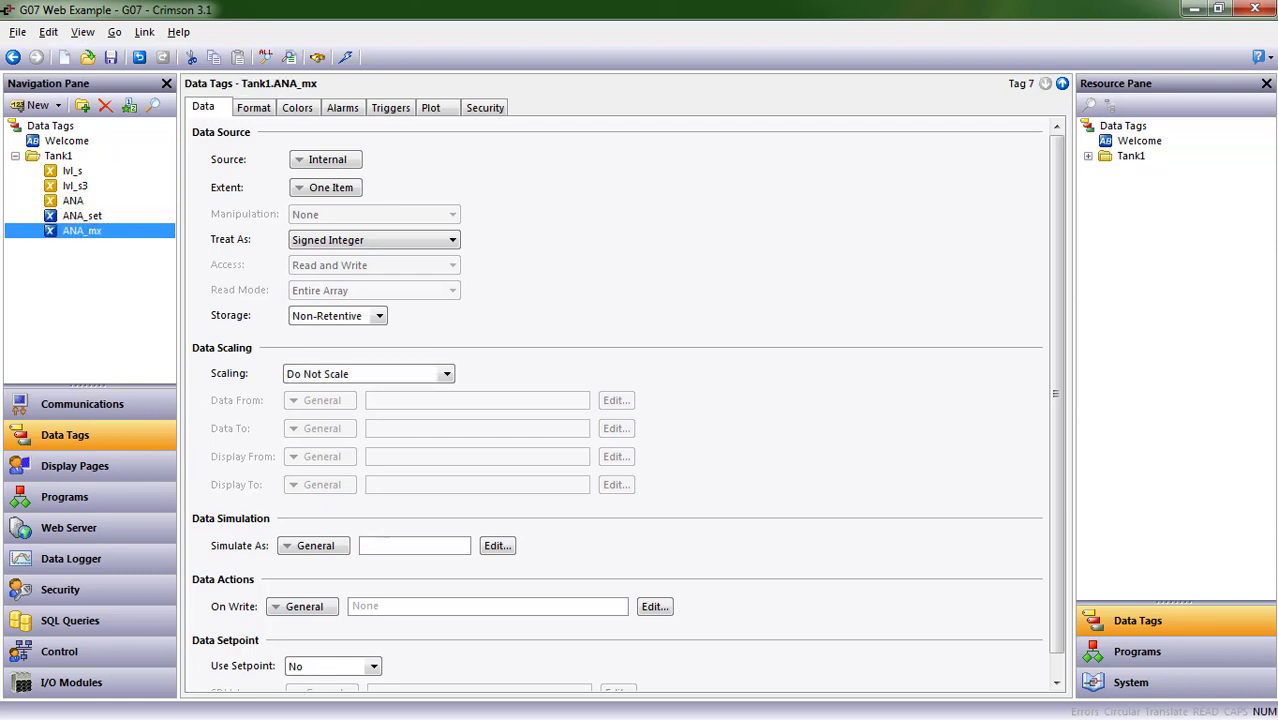
Step: Enter 'Web Example, Tank 1 Project' as the Tank1 folder description
click(16, 158)
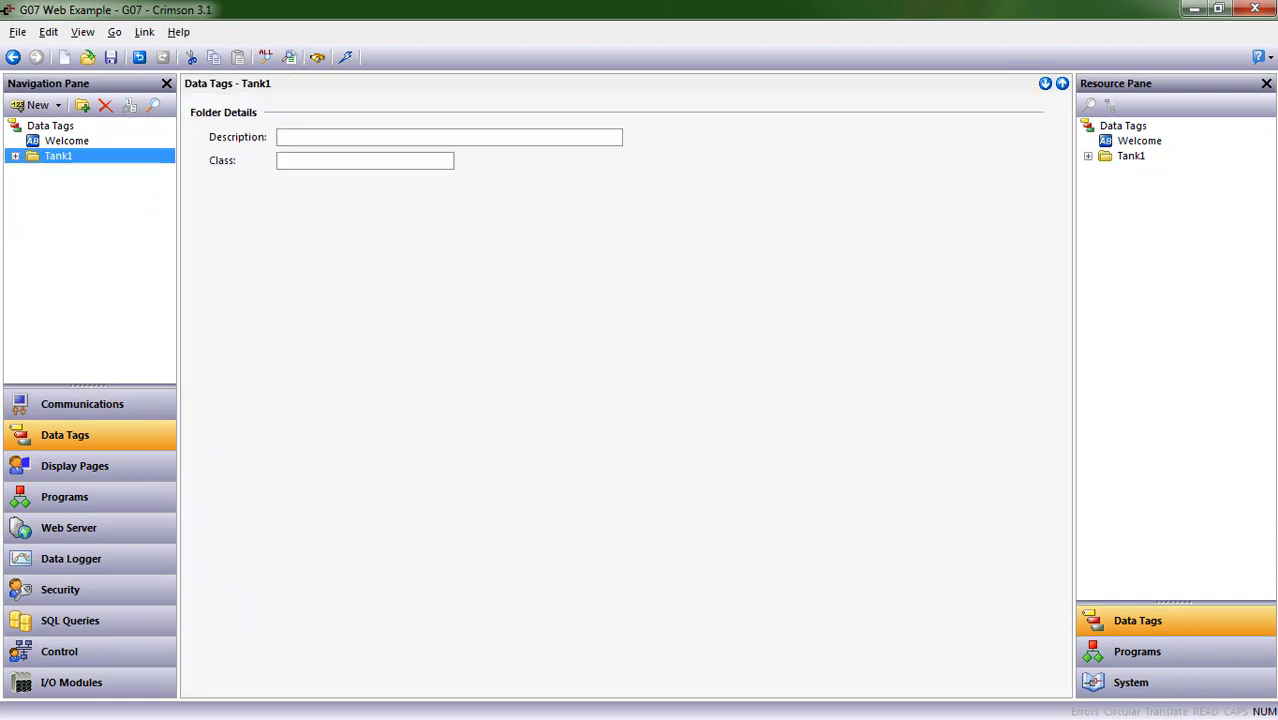
click(303, 136)
text(Wel Example, Tank 1)
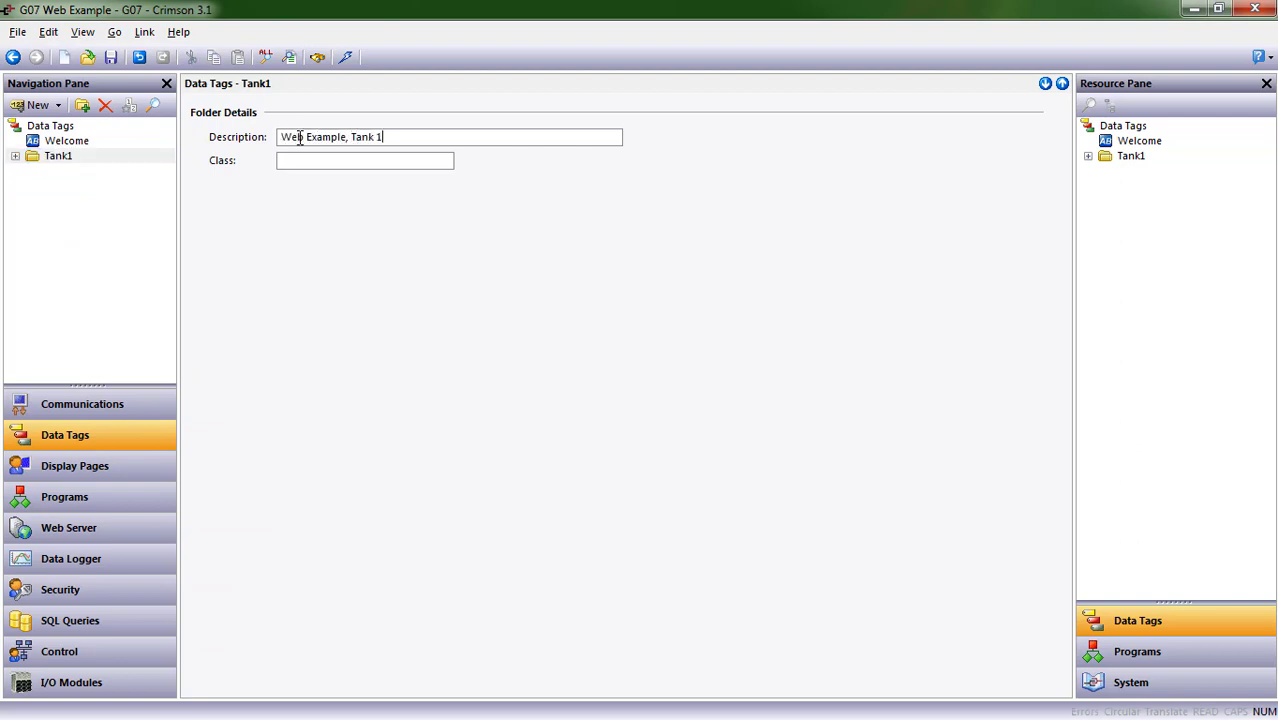
text( Project)
key(Return)
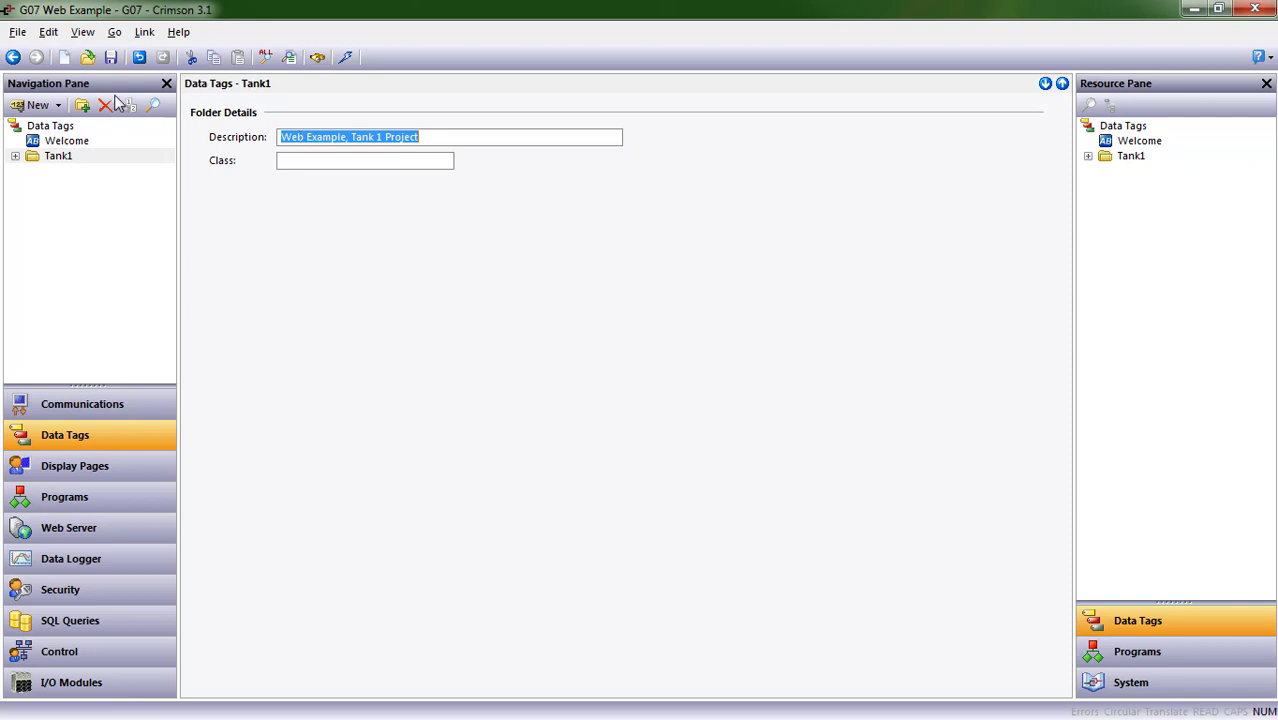
Step: Create a folder, move it to the top level between Welcome and Tank1, and name it Gauge1
click(140, 255)
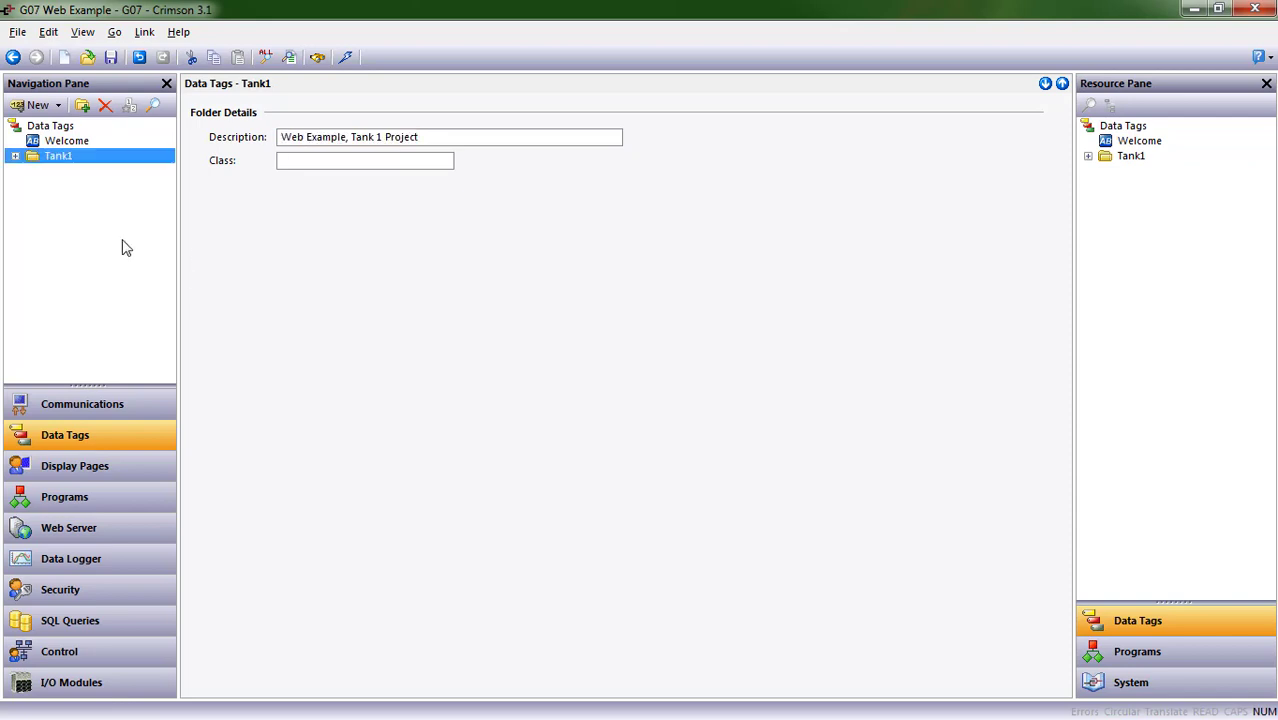
click(82, 105)
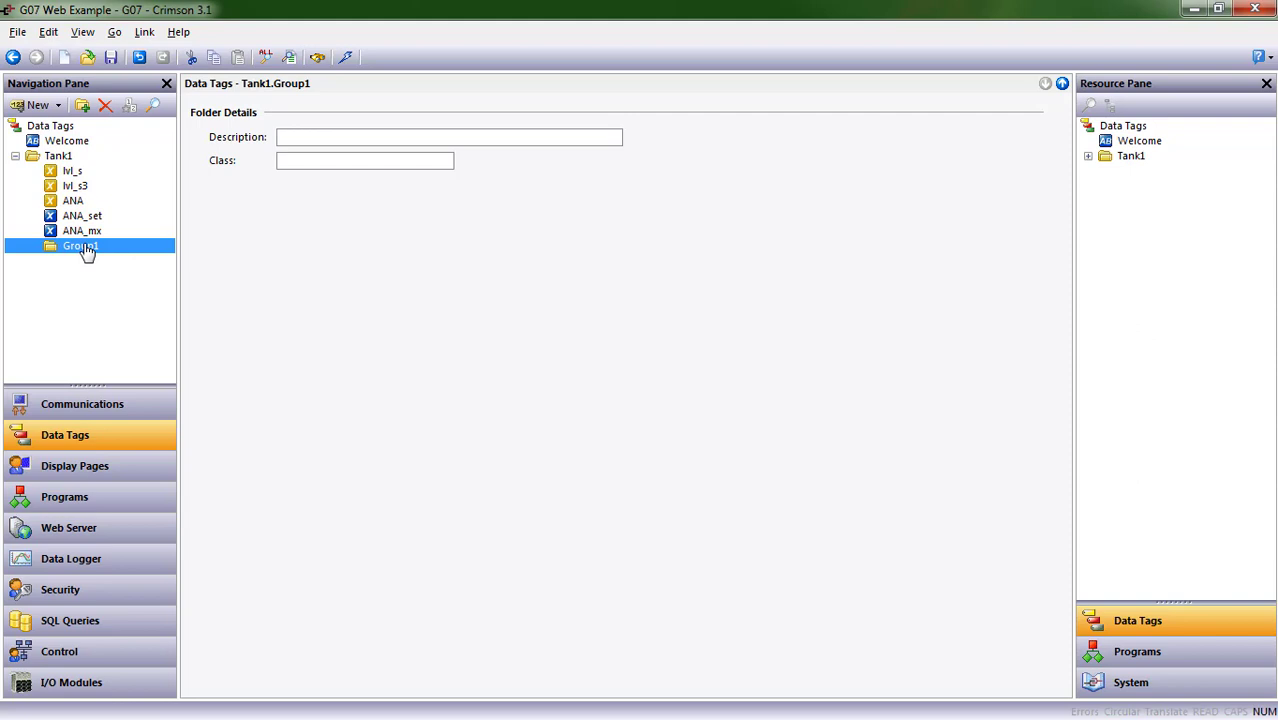
drag(86, 250, 90, 157)
click(15, 171)
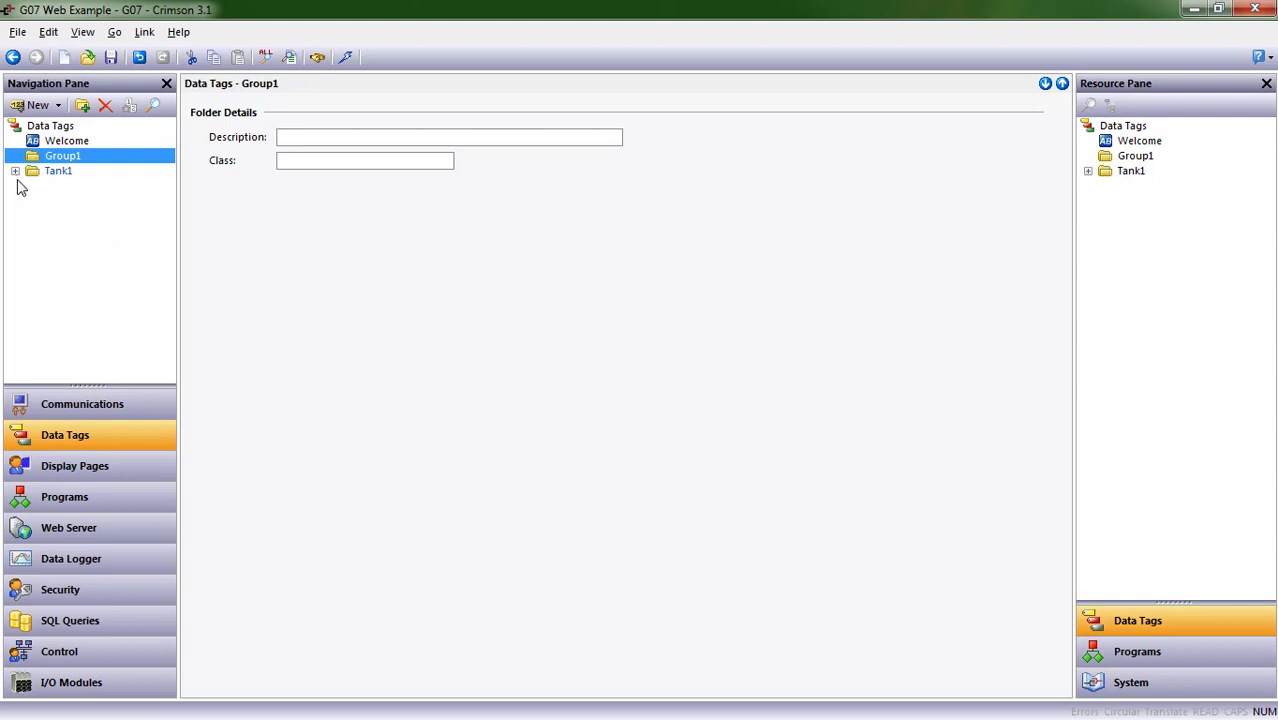
click(75, 156)
text(Gauge1)
key(Return)
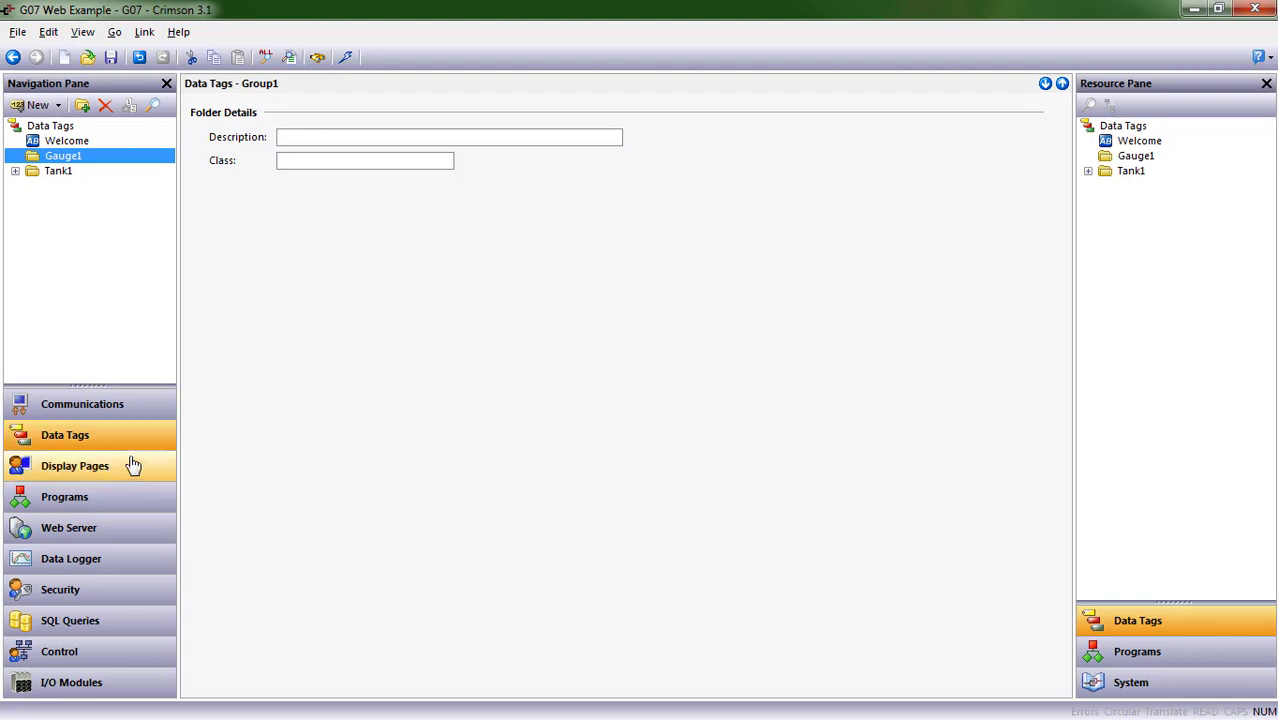
Step: Add a tag named value with General source getupdowndata(dispcount,101)
click(30, 110)
text(value)
key(Return)
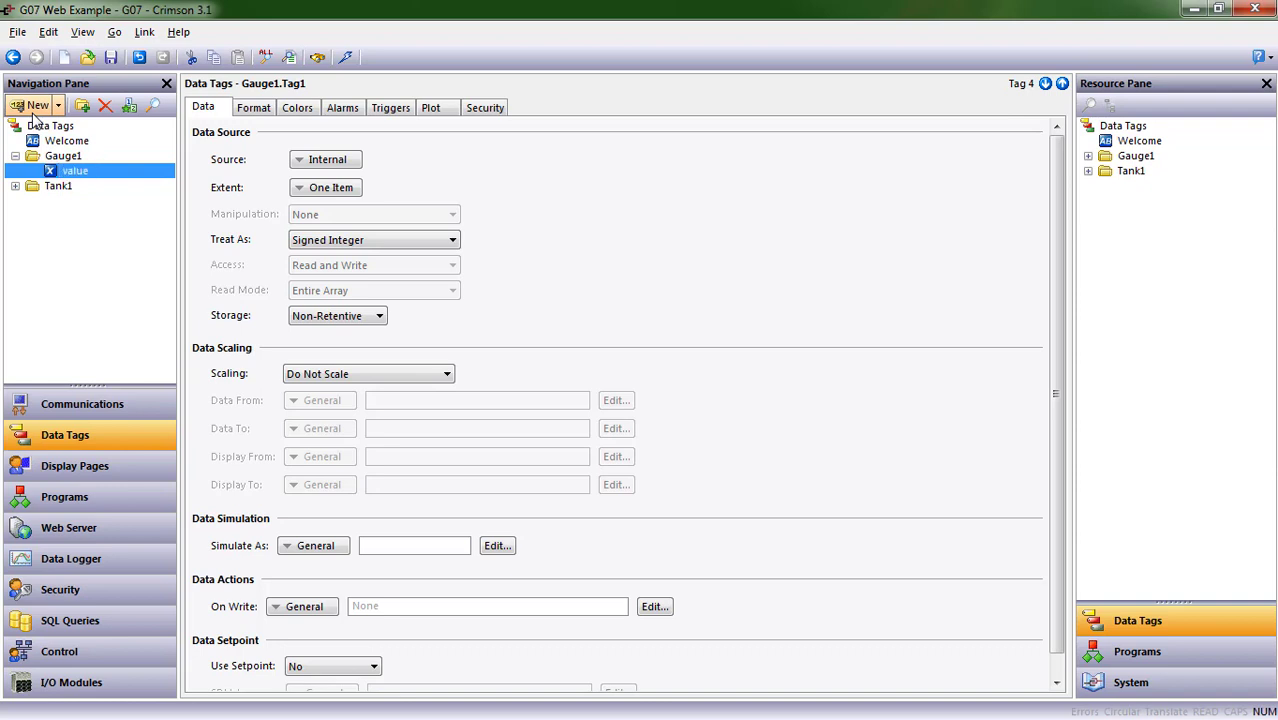
click(346, 160)
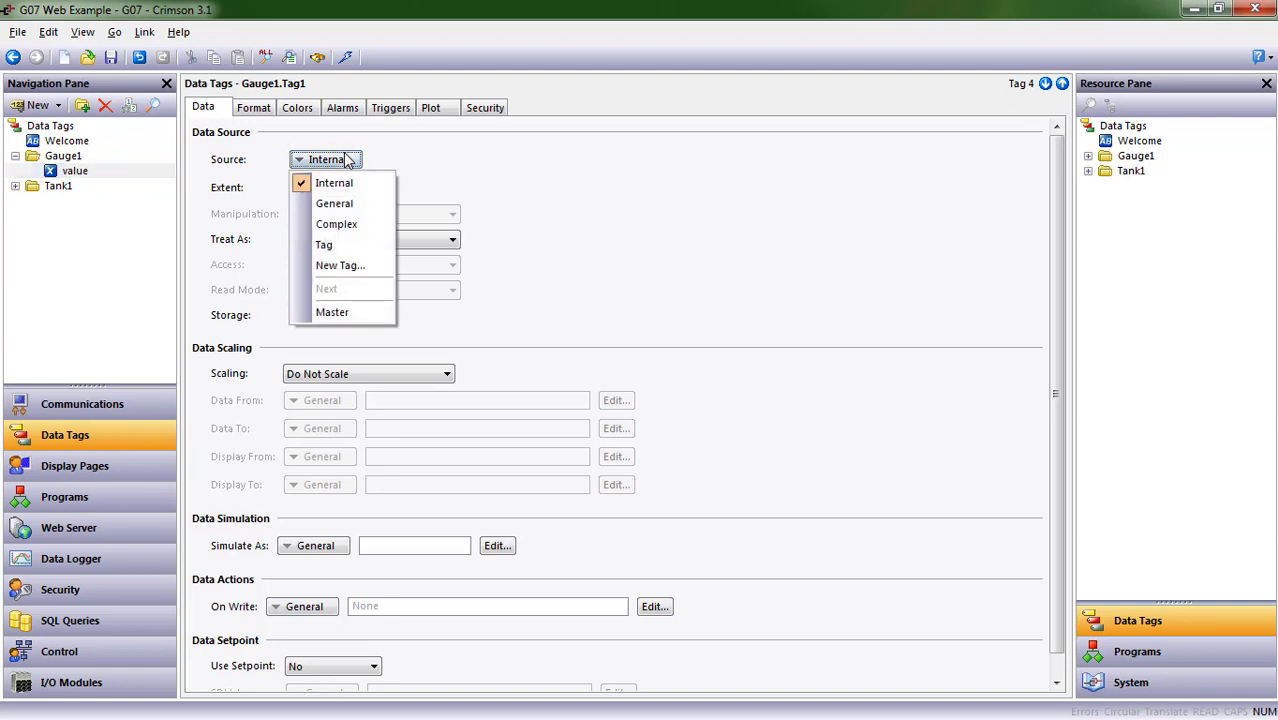
click(338, 203)
text(getupdowndata(dispcount)
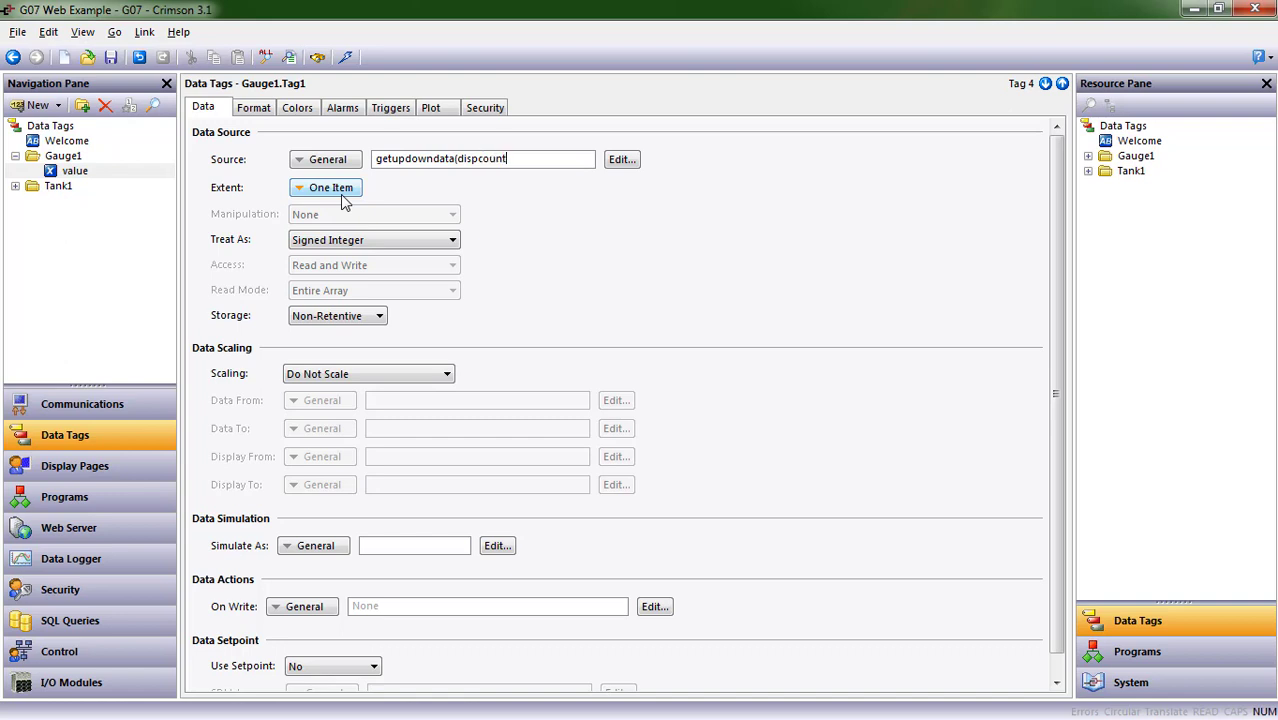
text(,101))
Step: On the tag's Format tab, set Minimum 0 and Maximum 100
click(258, 108)
click(398, 328)
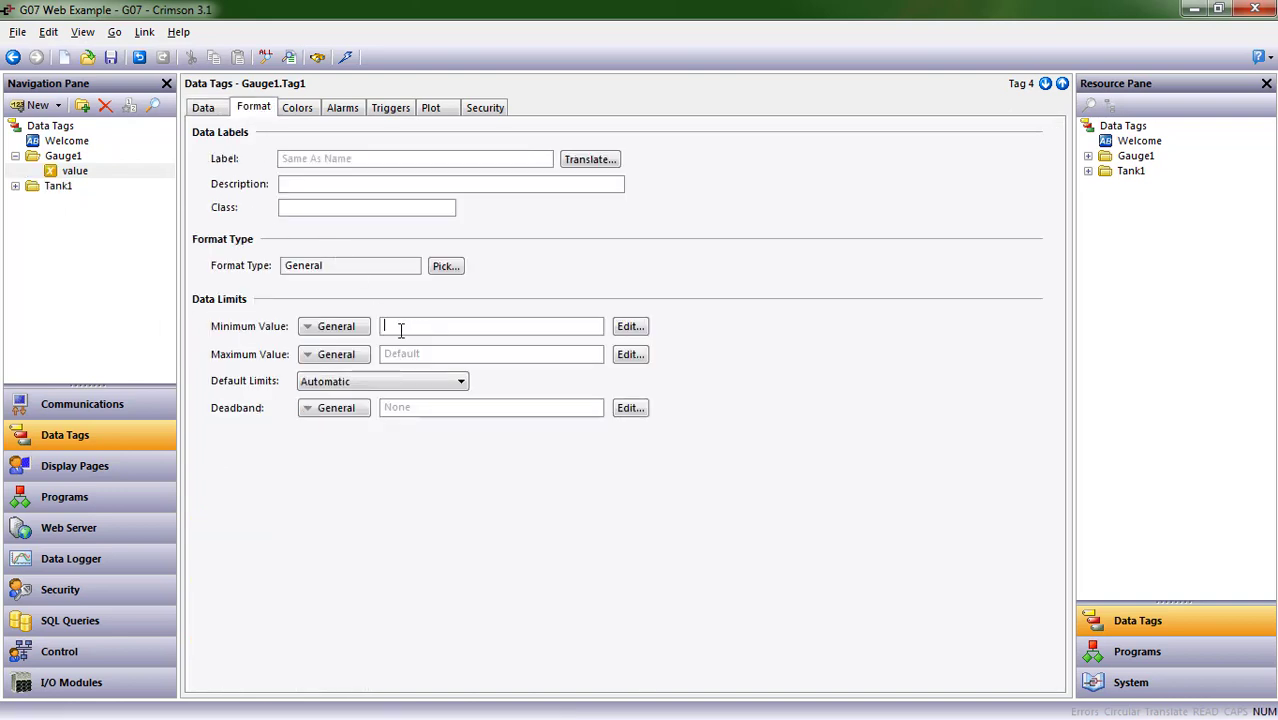
text(0)
key(Tab)
key(Tab)
text(100)
key(Return)
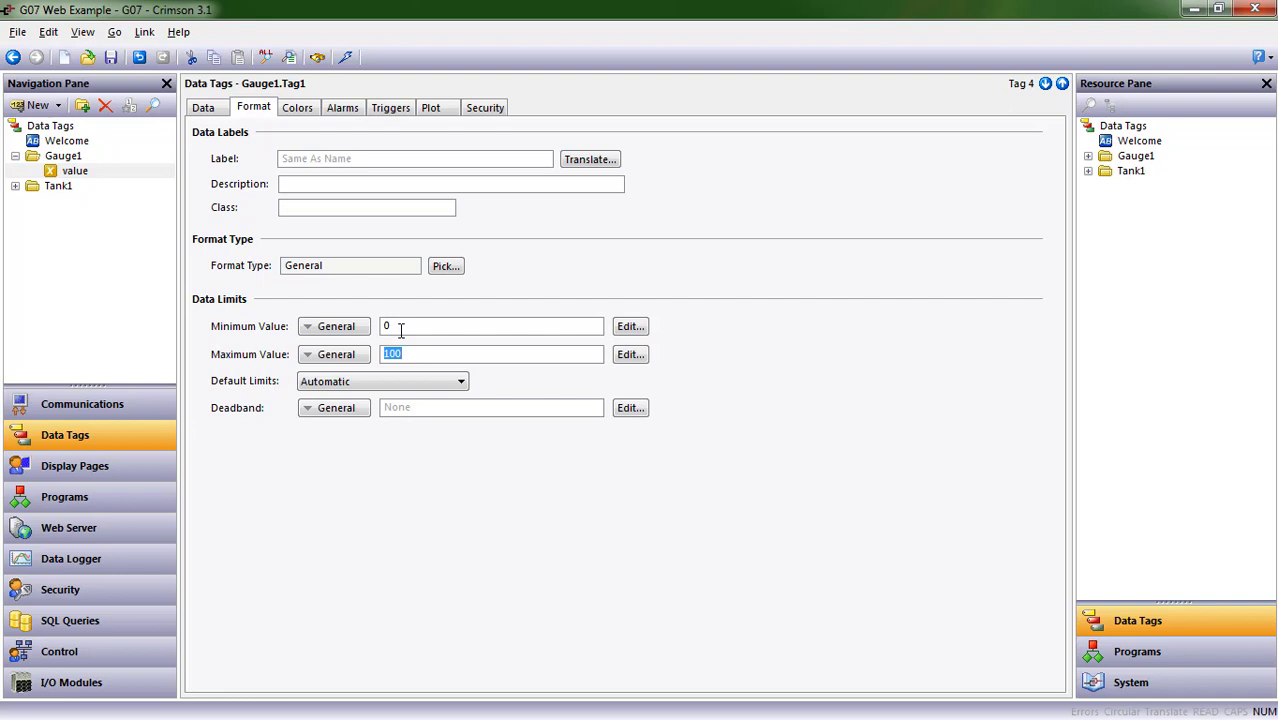
Step: Open GaugePage in the display editor and expand the Type A2 Radial Gauge folder under Gauges
click(126, 462)
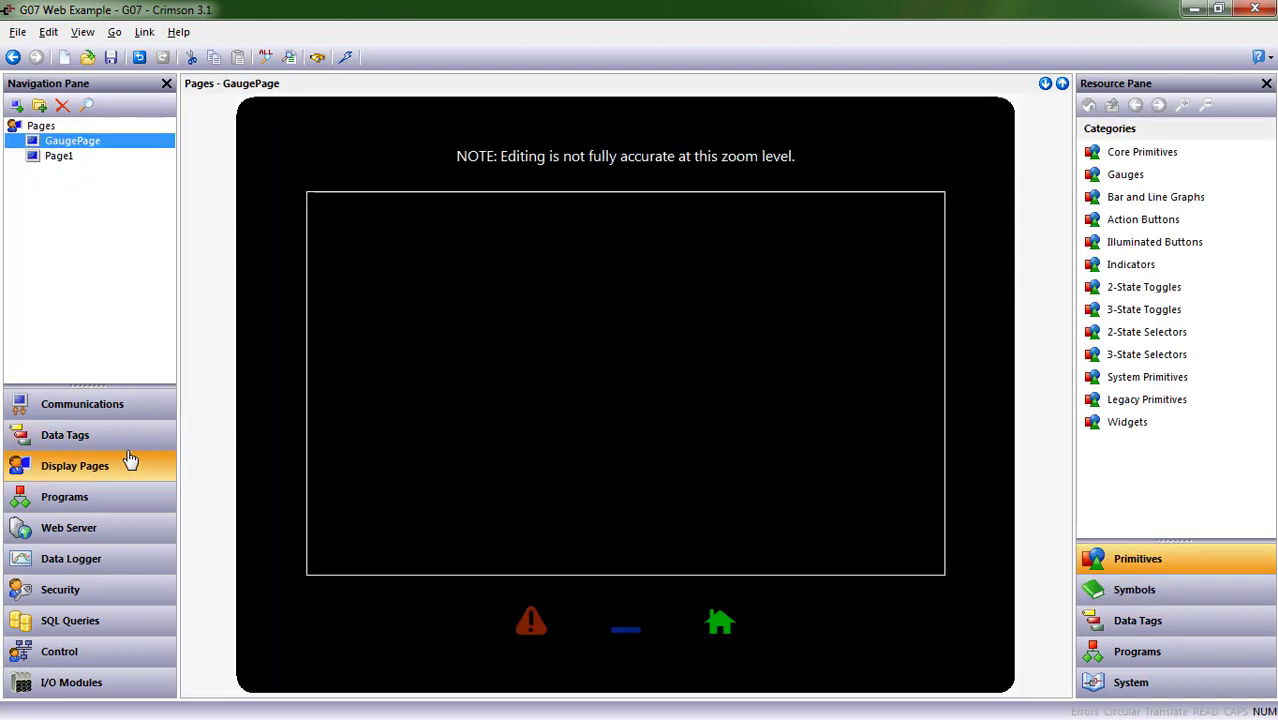
click(602, 379)
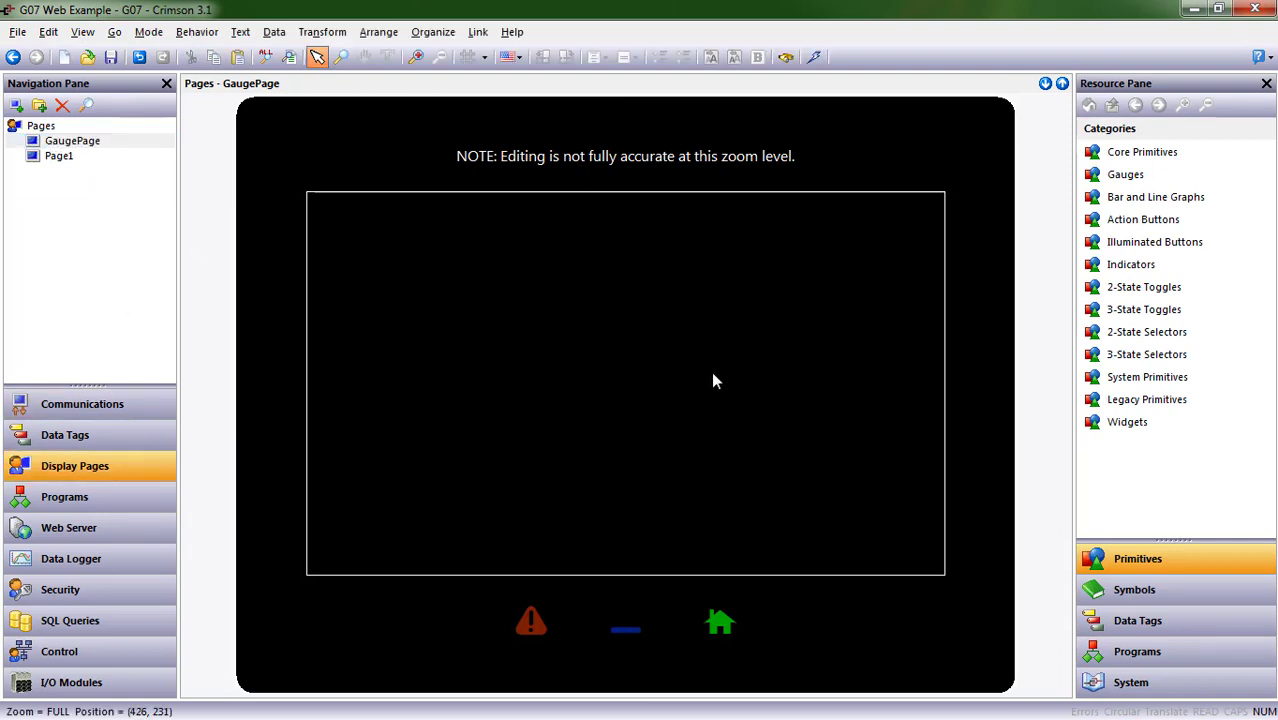
click(1174, 175)
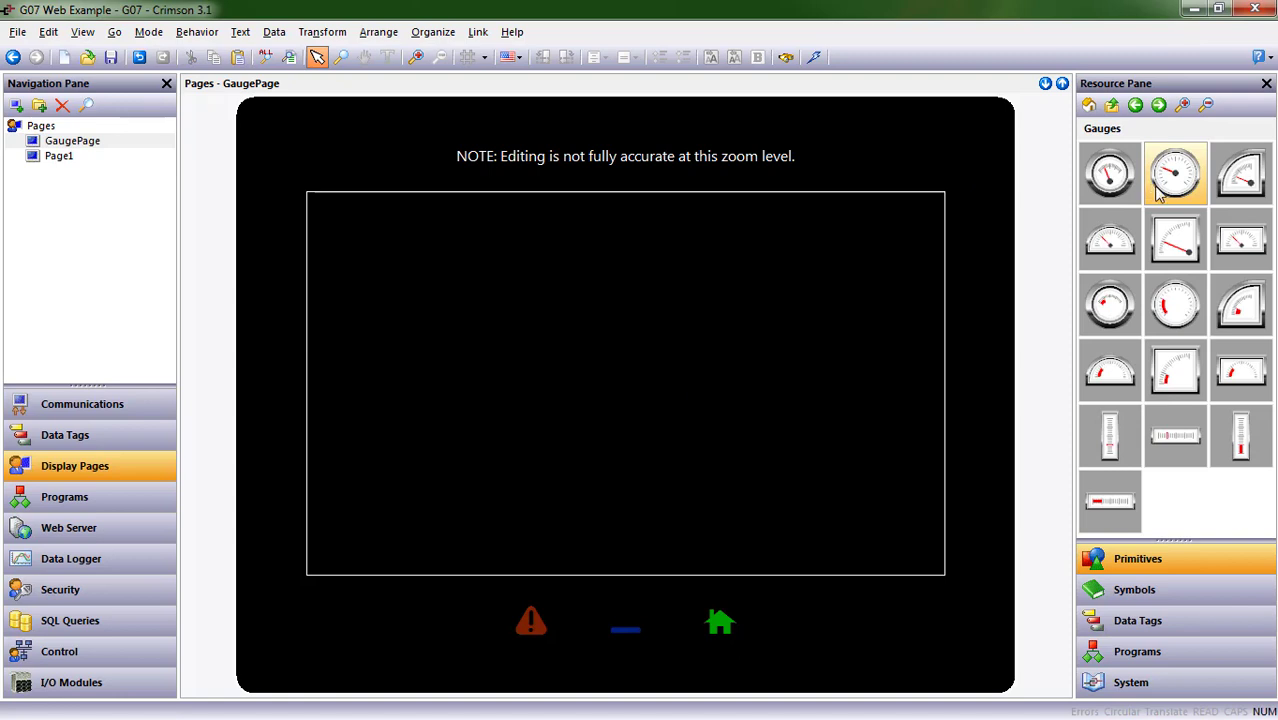
double_click(1160, 193)
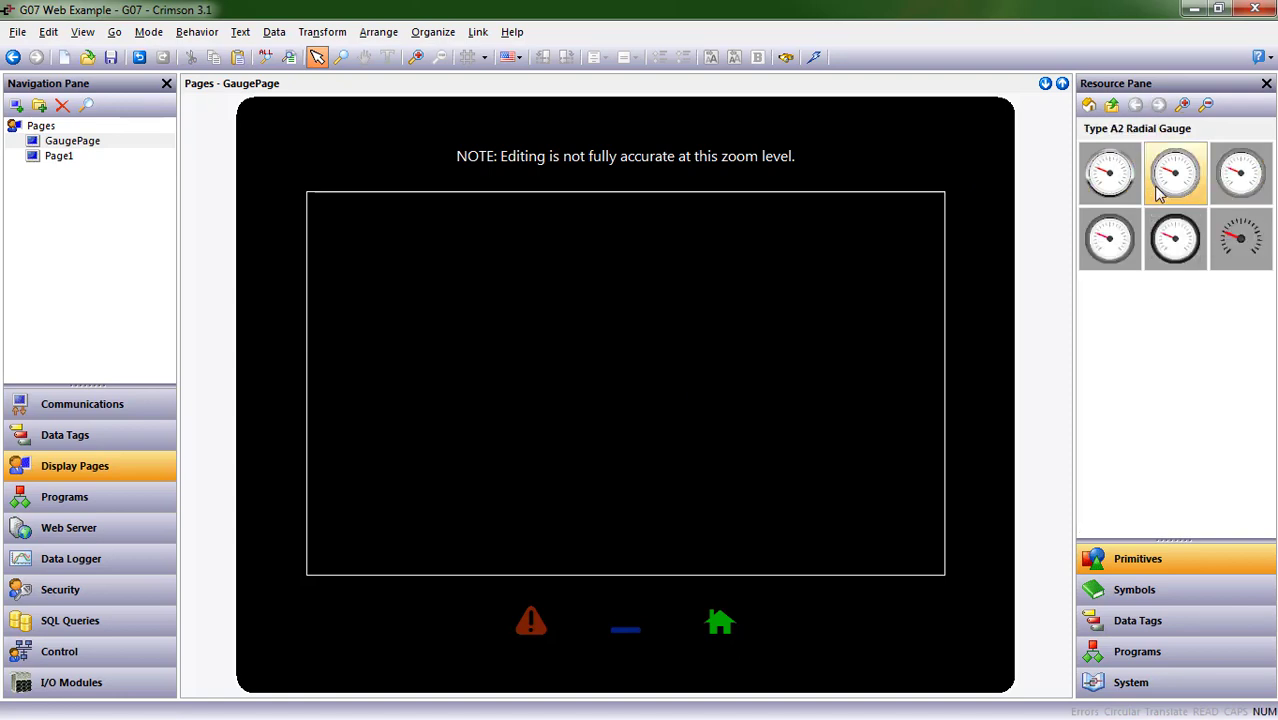
mouse_move(1118, 174)
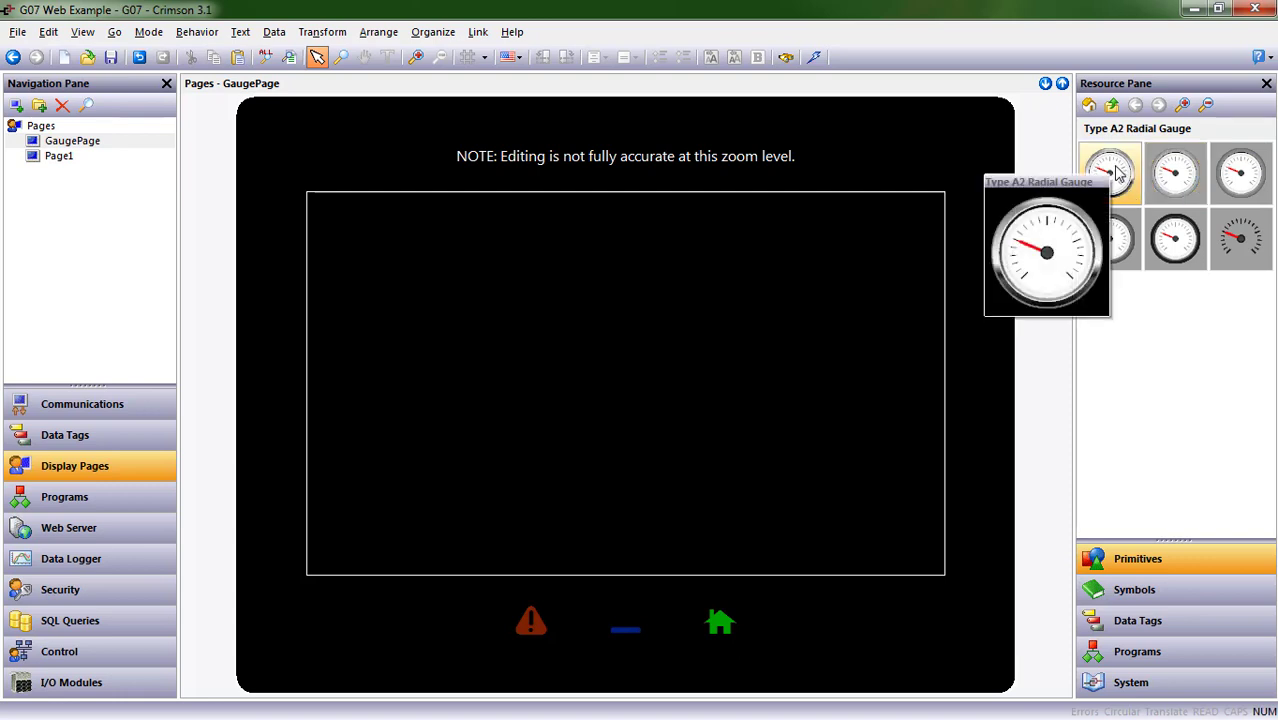
mouse_move(1250, 240)
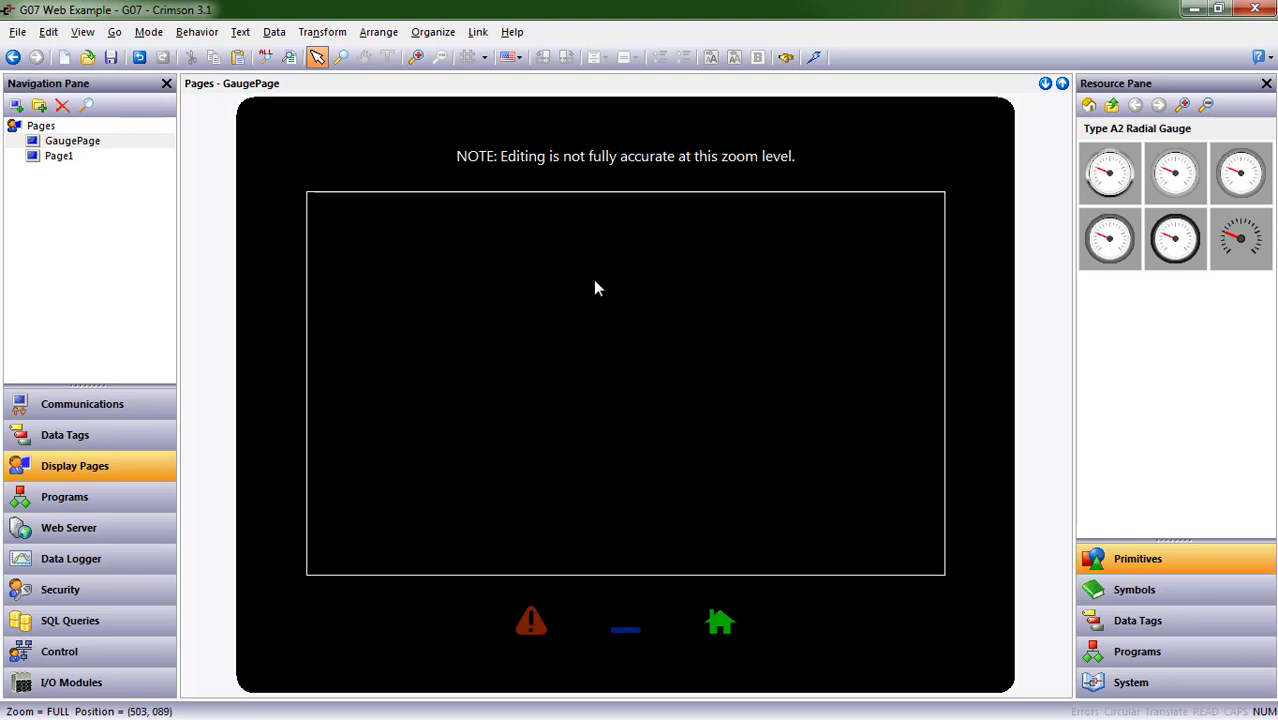
Step: Set GaugePage's Fill Color to Gray29 in the page Properties
right_click(596, 346)
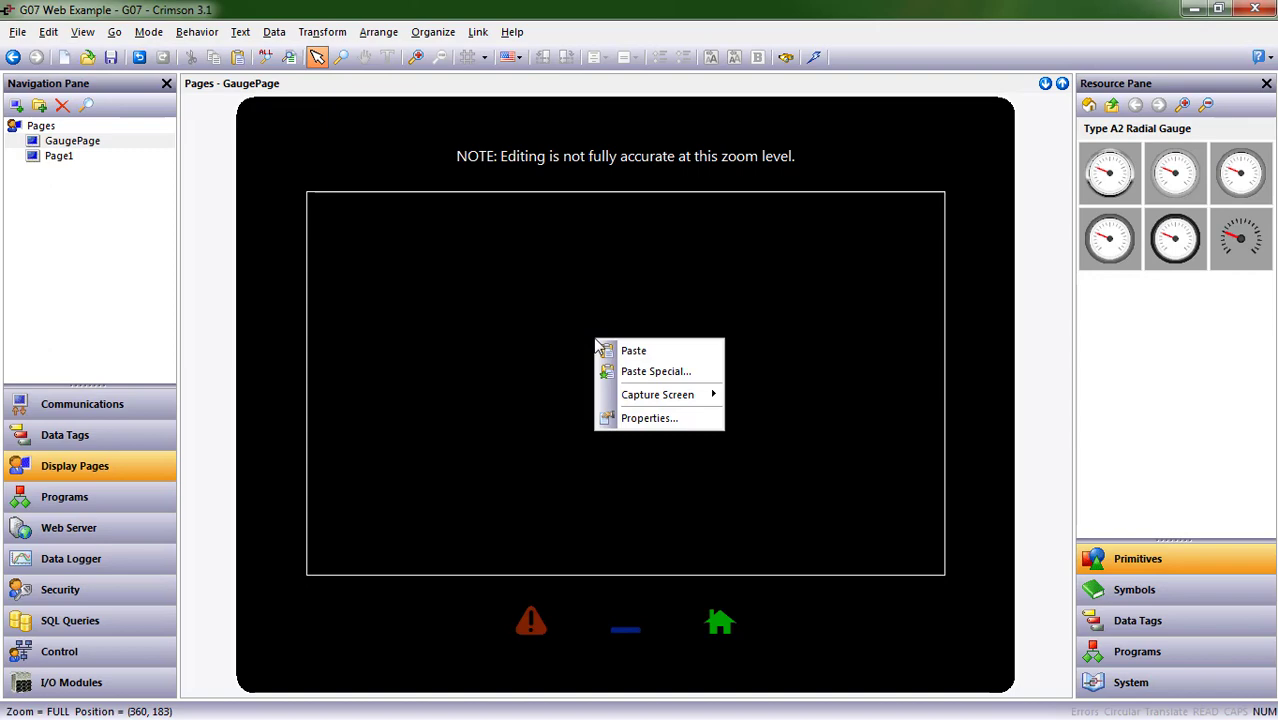
click(652, 418)
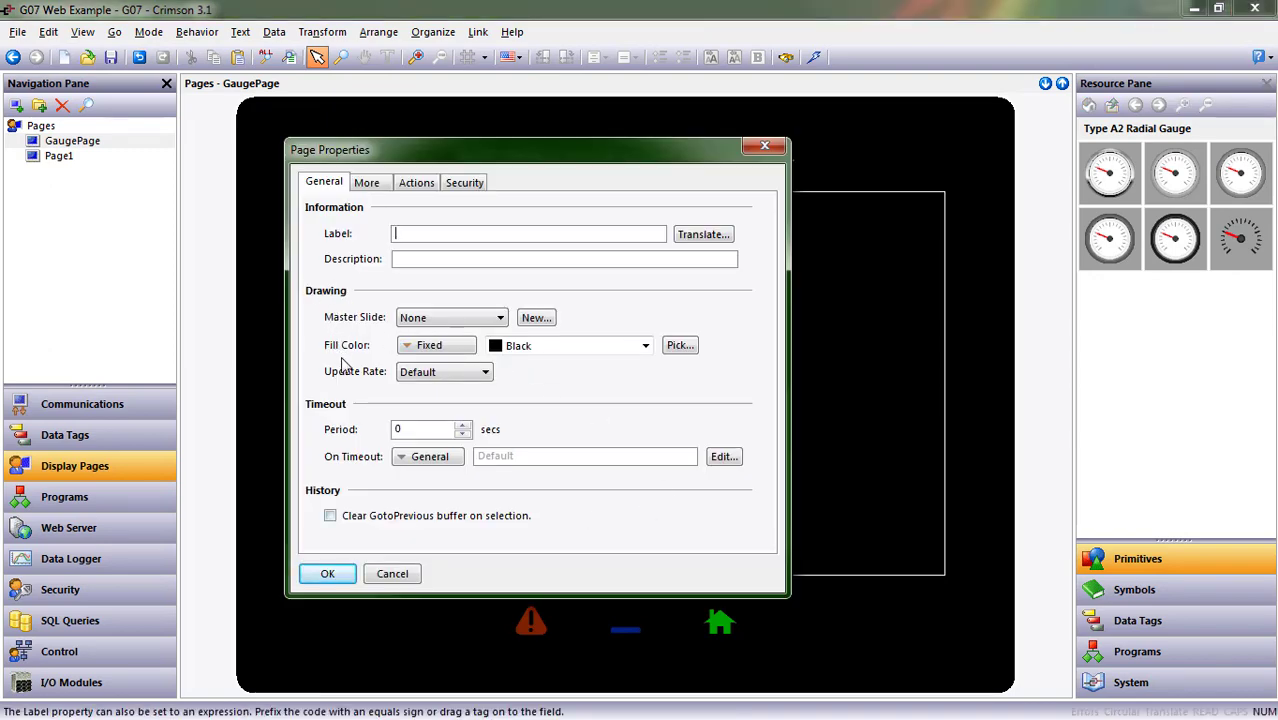
click(645, 346)
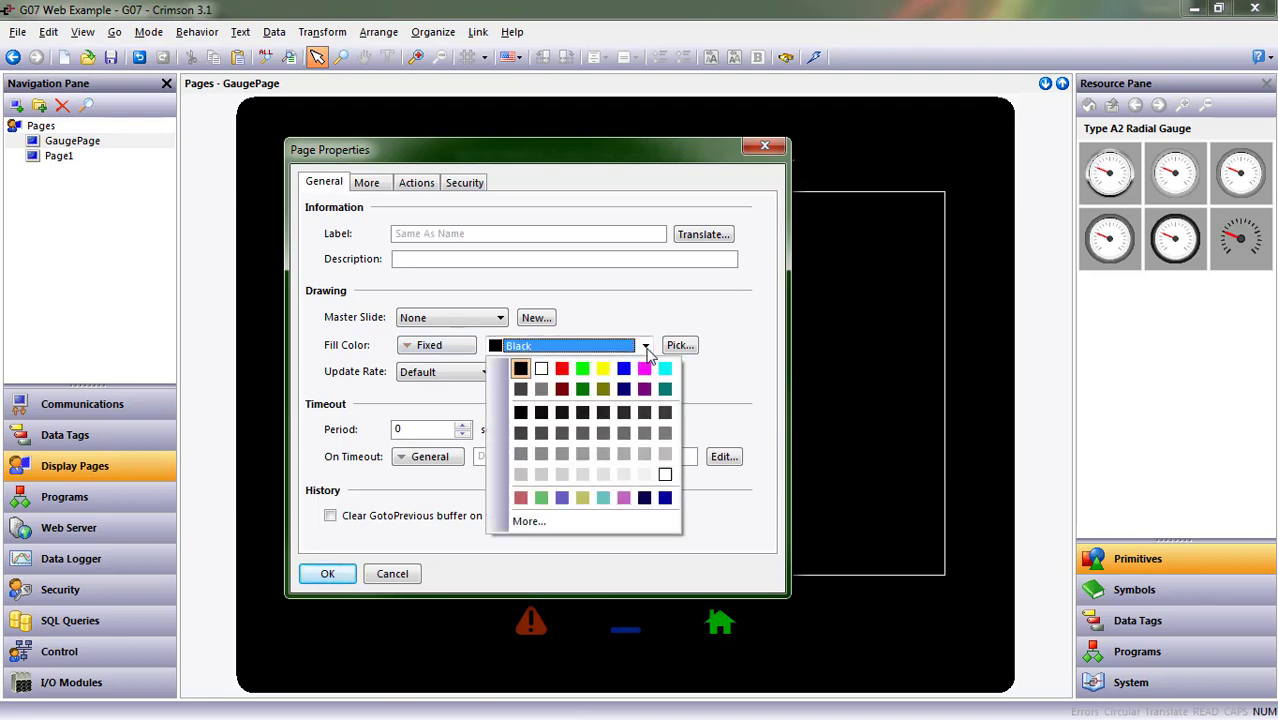
click(624, 476)
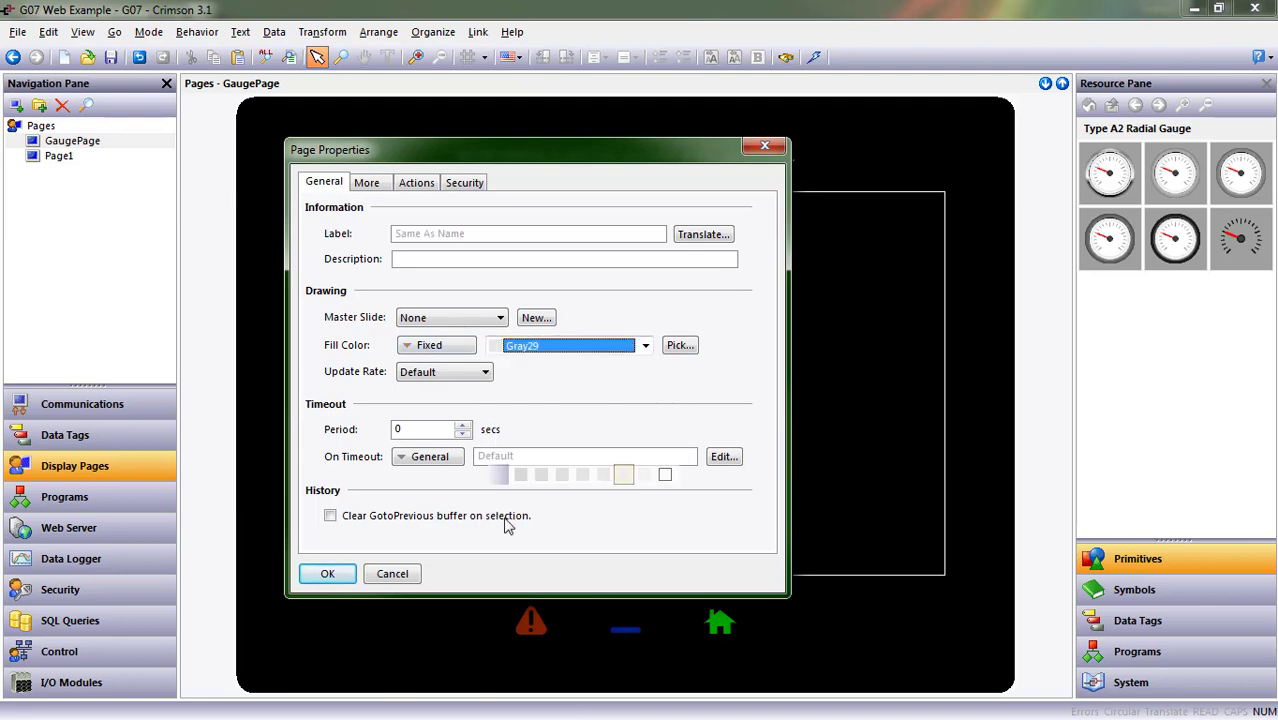
click(330, 572)
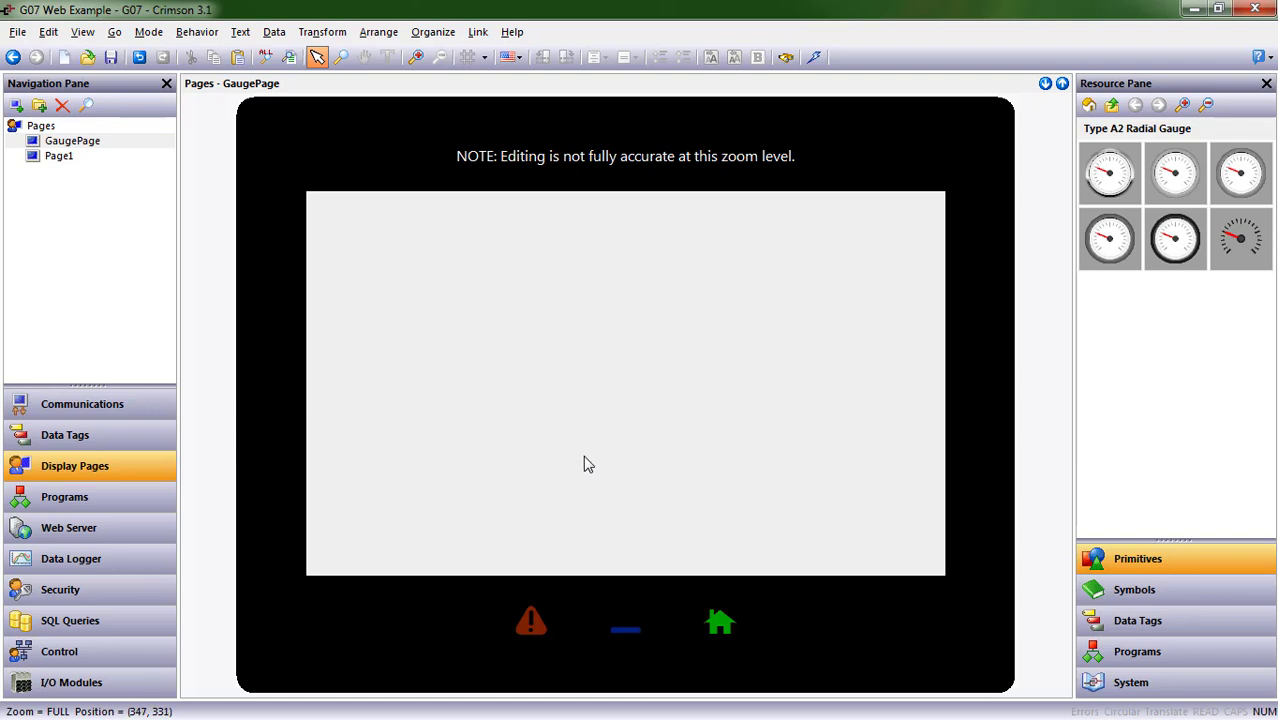
Step: Place a Type A2 Radial Gauge near the top-left of GaugePage
click(1112, 105)
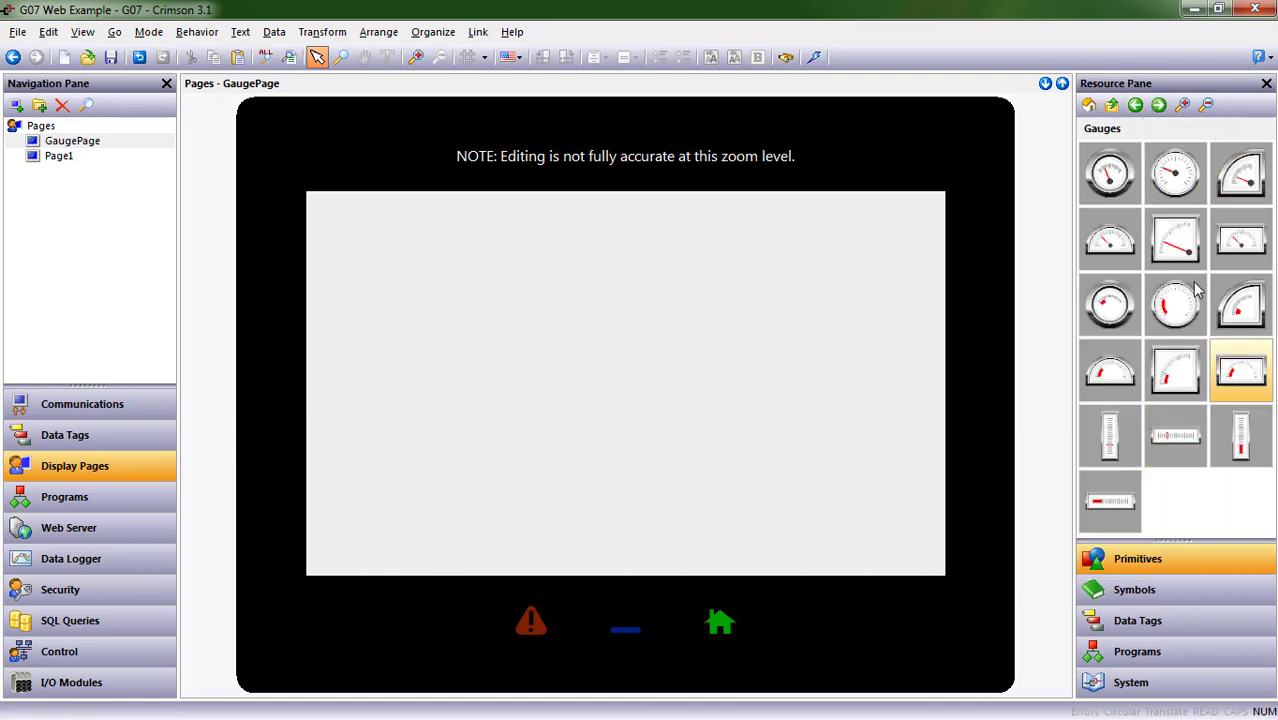
mouse_move(1180, 172)
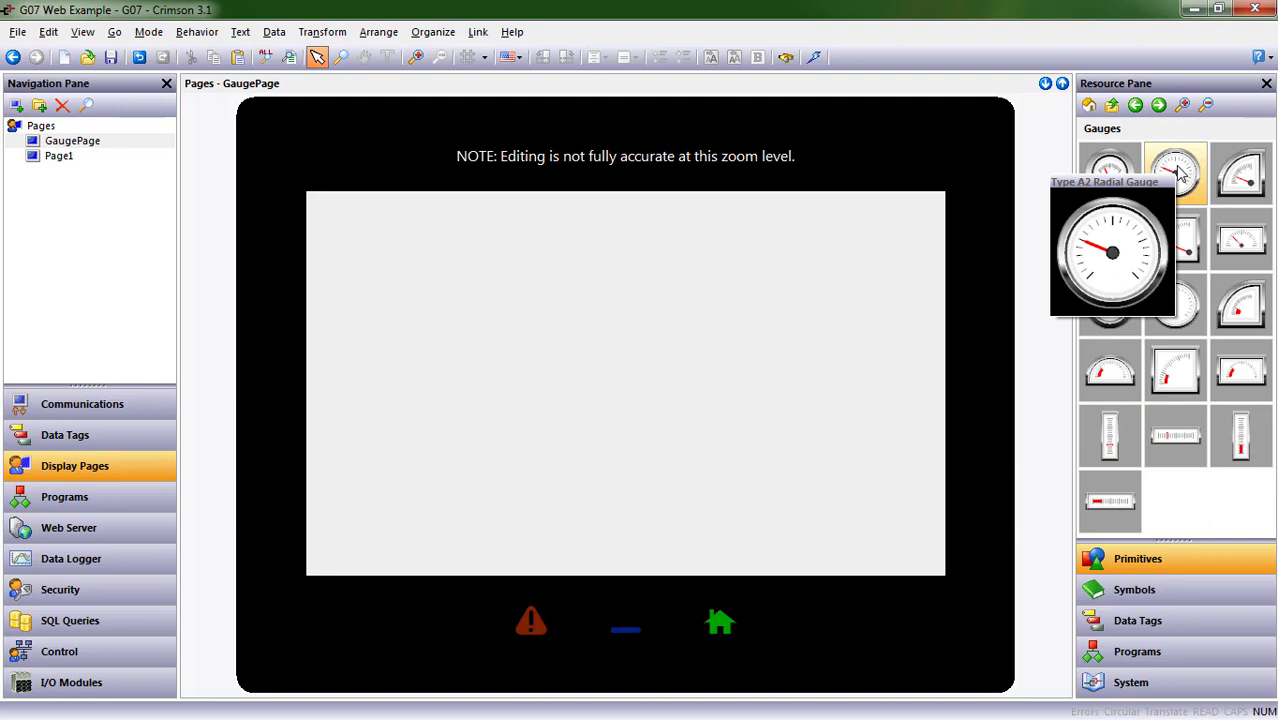
double_click(1180, 172)
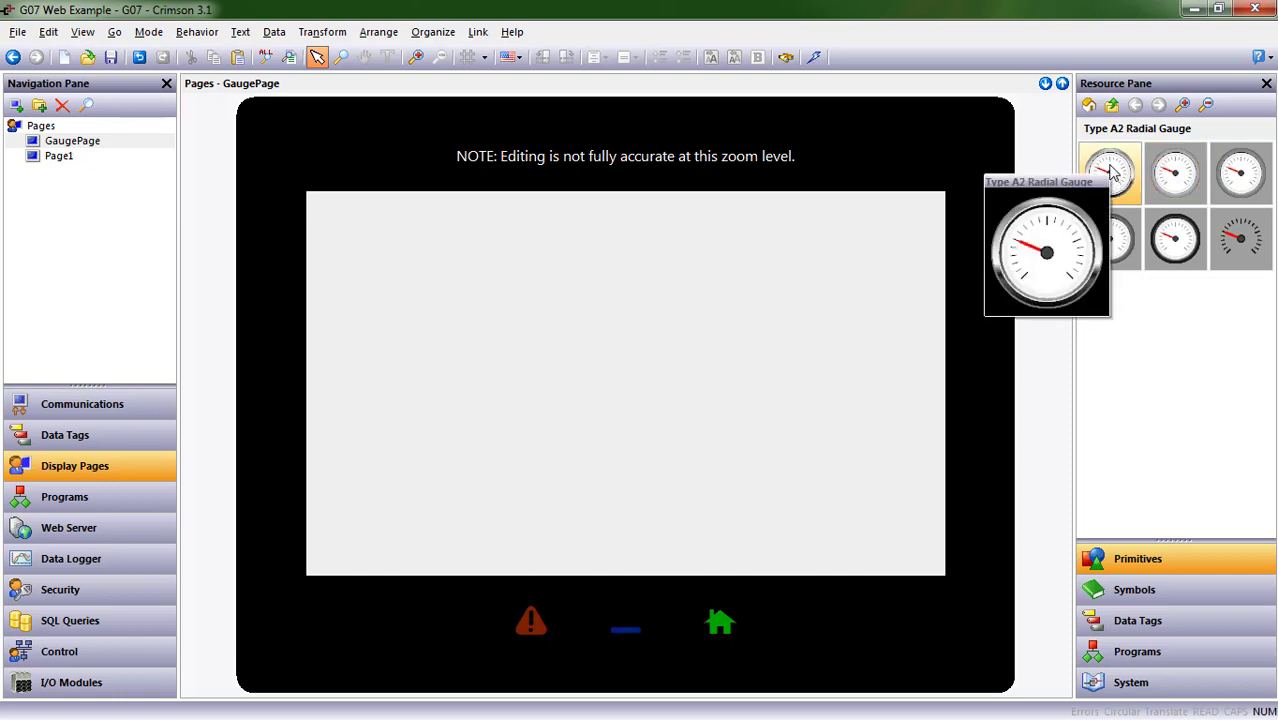
drag(1112, 172, 430, 312)
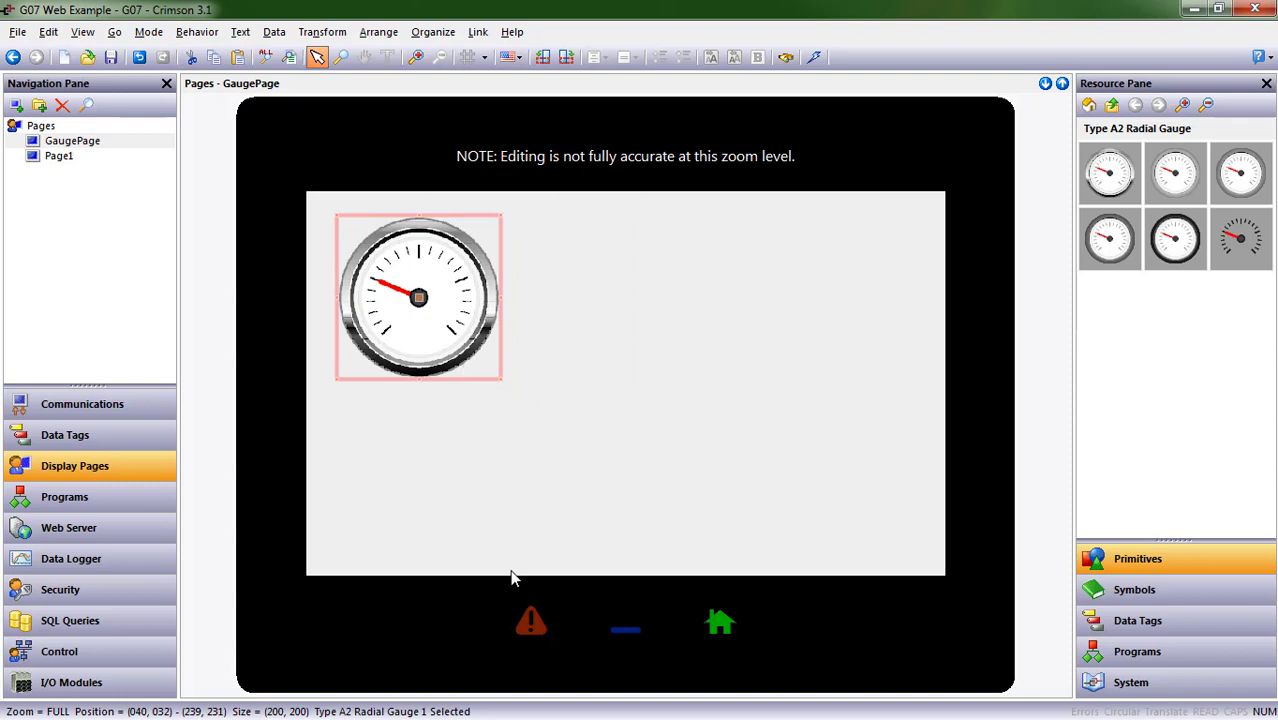
click(628, 405)
Step: Resize the radial gauge to 281 × 281
click(485, 312)
drag(501, 377, 632, 394)
drag(713, 397, 571, 421)
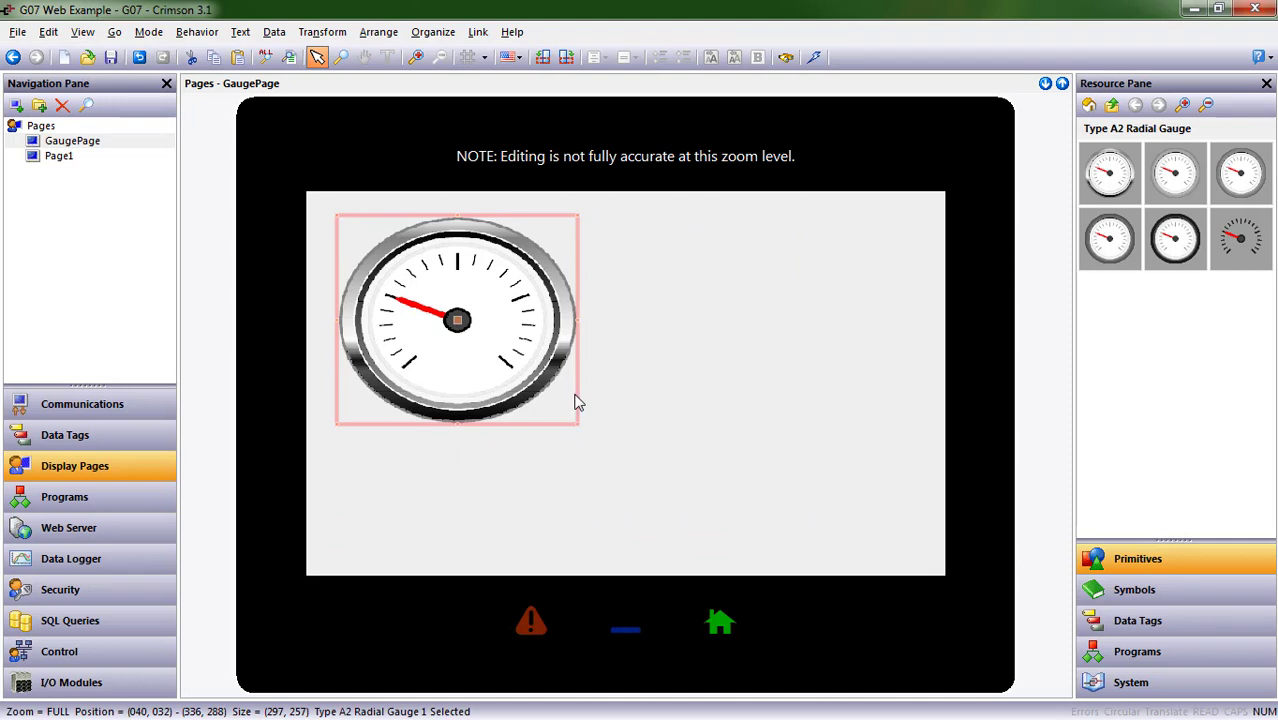
drag(577, 318, 515, 328)
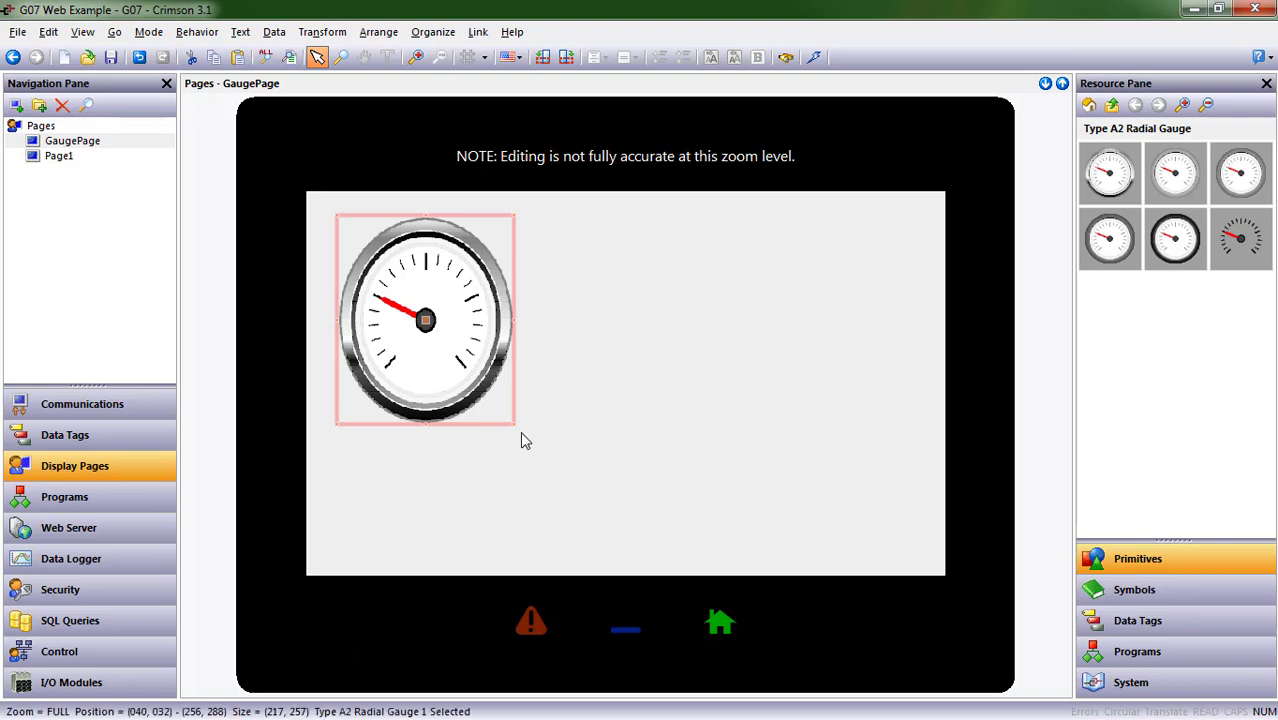
drag(511, 424, 619, 437)
click(645, 494)
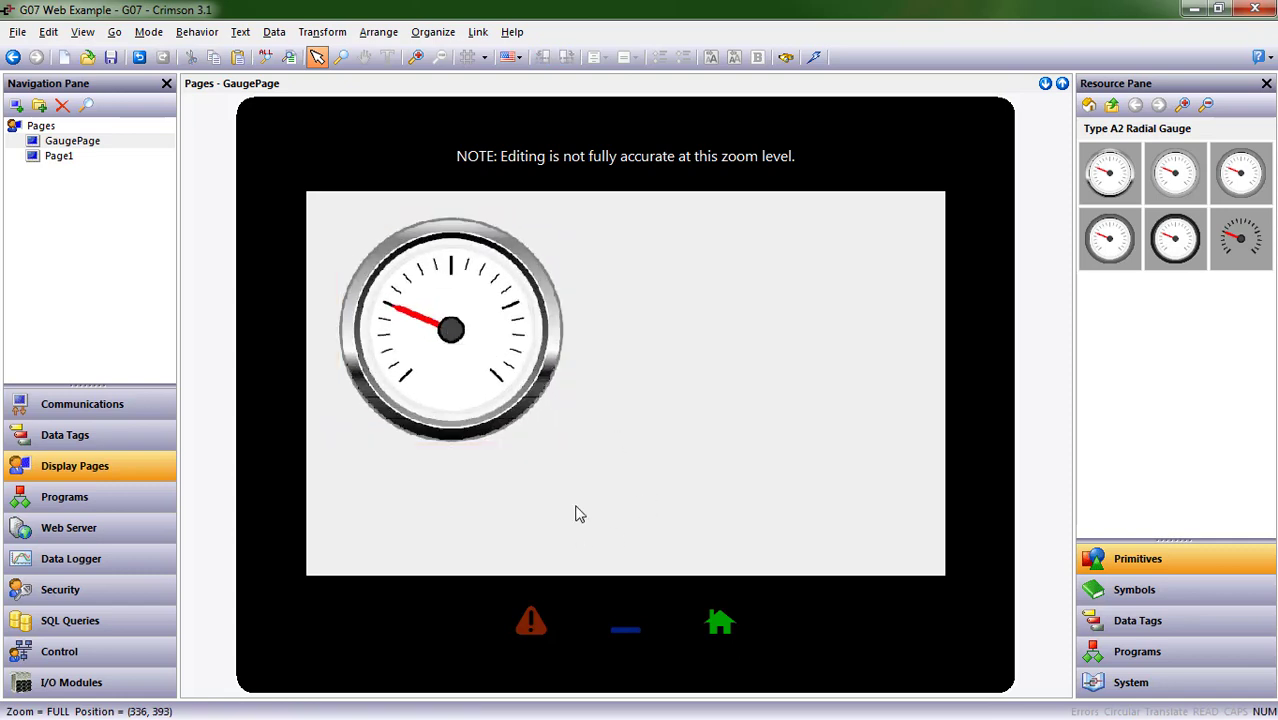
Step: In the gauge's Format settings, set Value to the expression gauge1.value
double_click(497, 365)
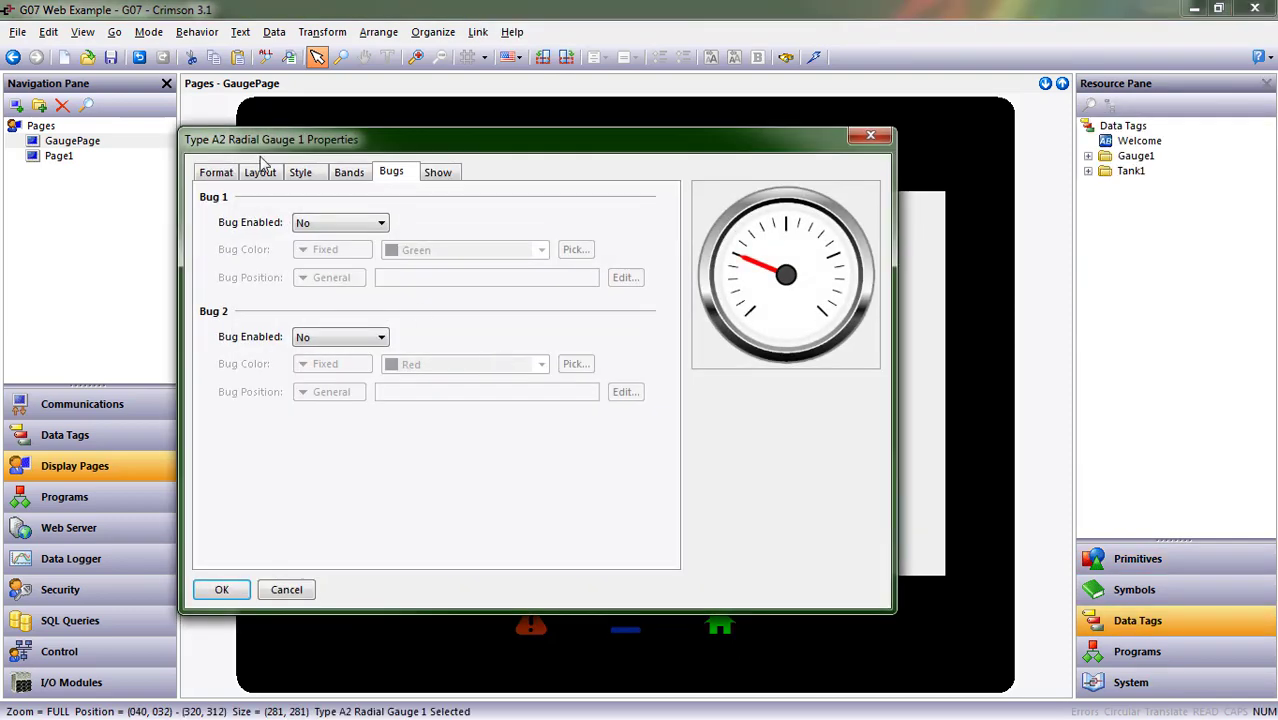
click(224, 170)
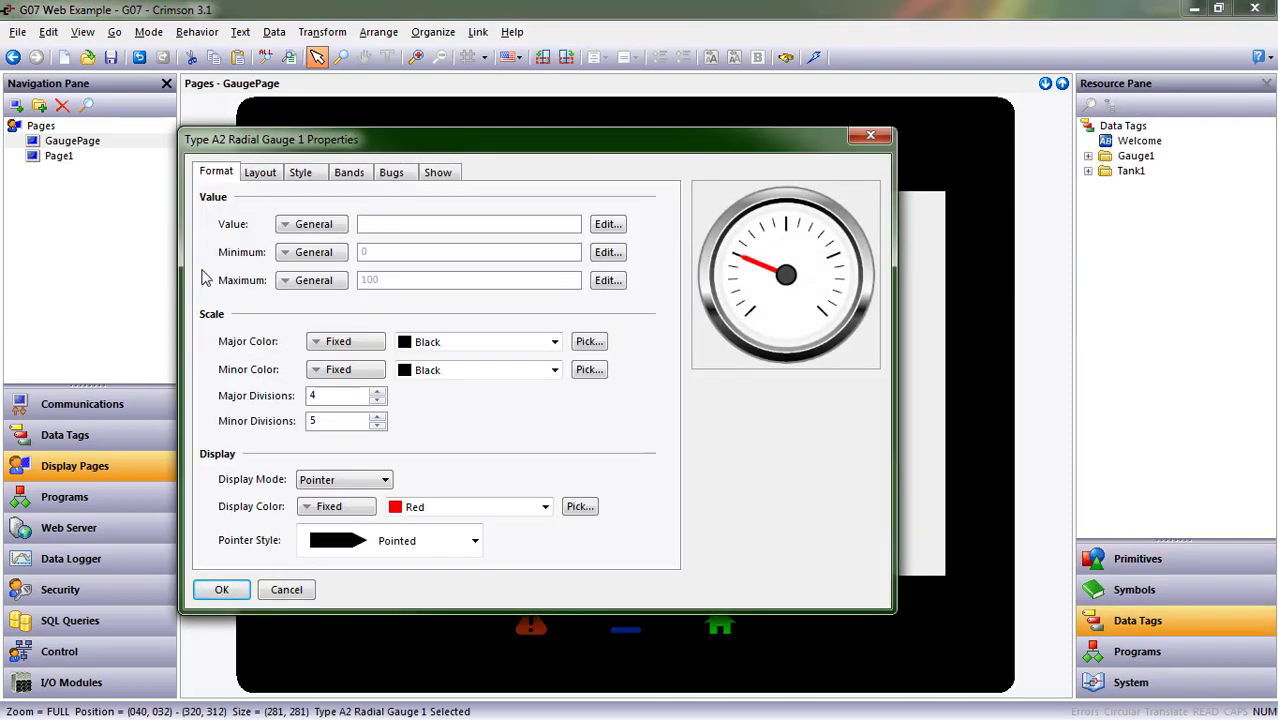
click(398, 226)
click(1088, 157)
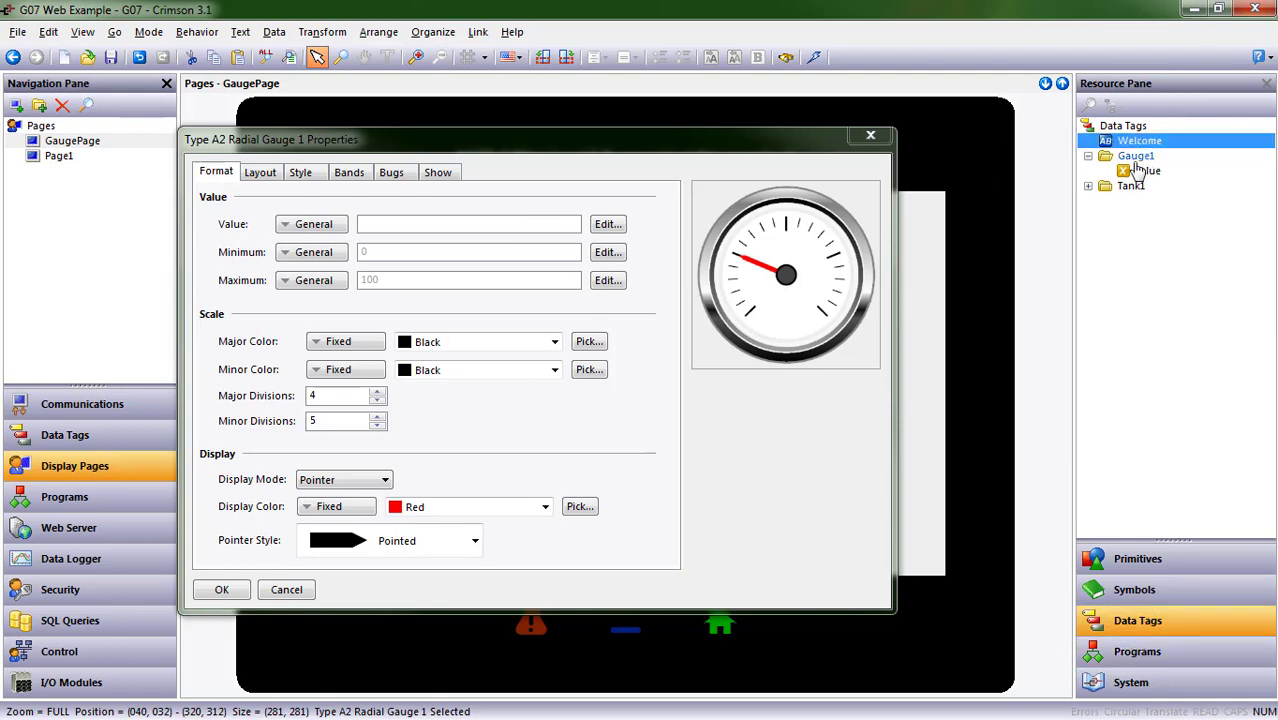
drag(1148, 172, 478, 224)
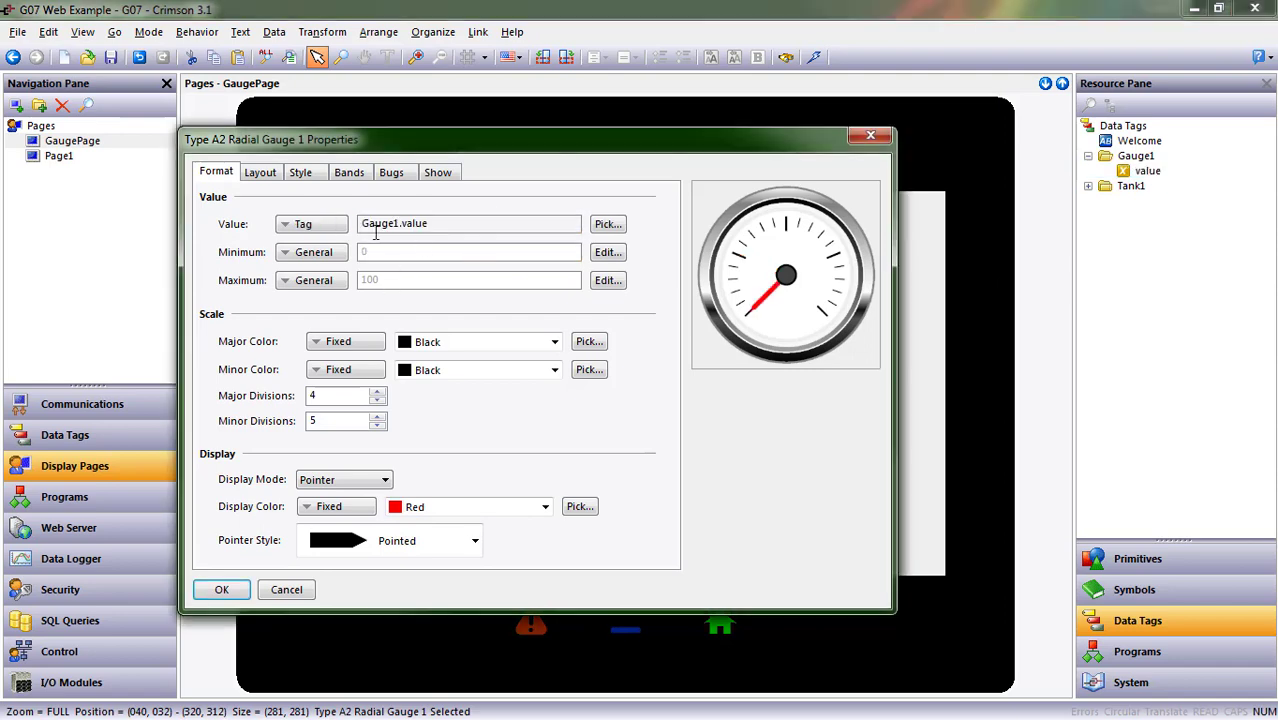
click(312, 225)
click(320, 248)
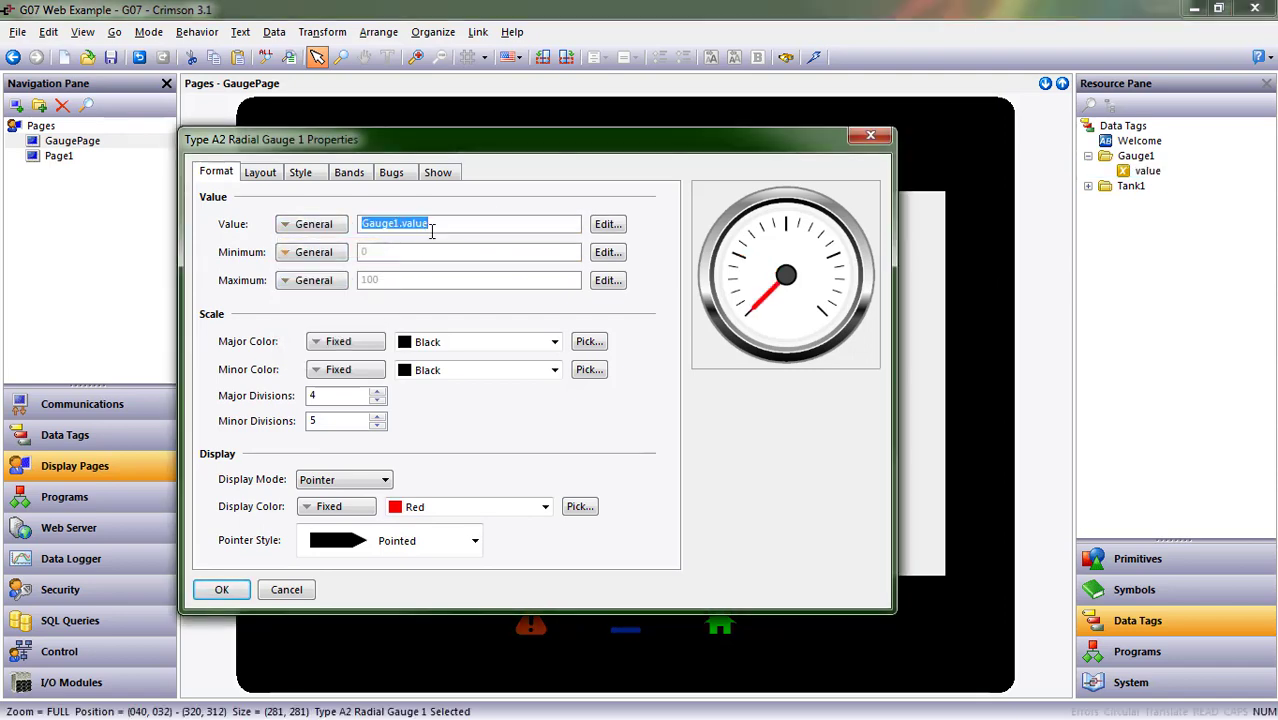
text(gauge1.value)
key(Return)
key(Tab)
Step: Set the gauge's Minimum to 0 and Maximum to 100
key(Tab)
key(Tab)
text(gauge1.value.Min)
key(Return)
key(Tab)
key(Tab)
key(Tab)
text(gauge1)
key(BackSpace)
key(BackSpace)
key(BackSpace)
key(BackSpace)
key(BackSpace)
key(BackSpace)
text(gauge1.value.max)
key(Return)
key(shift+Tab)
key(Tab)
key(shift+Tab)
key(shift+Tab)
key(shift+Tab)
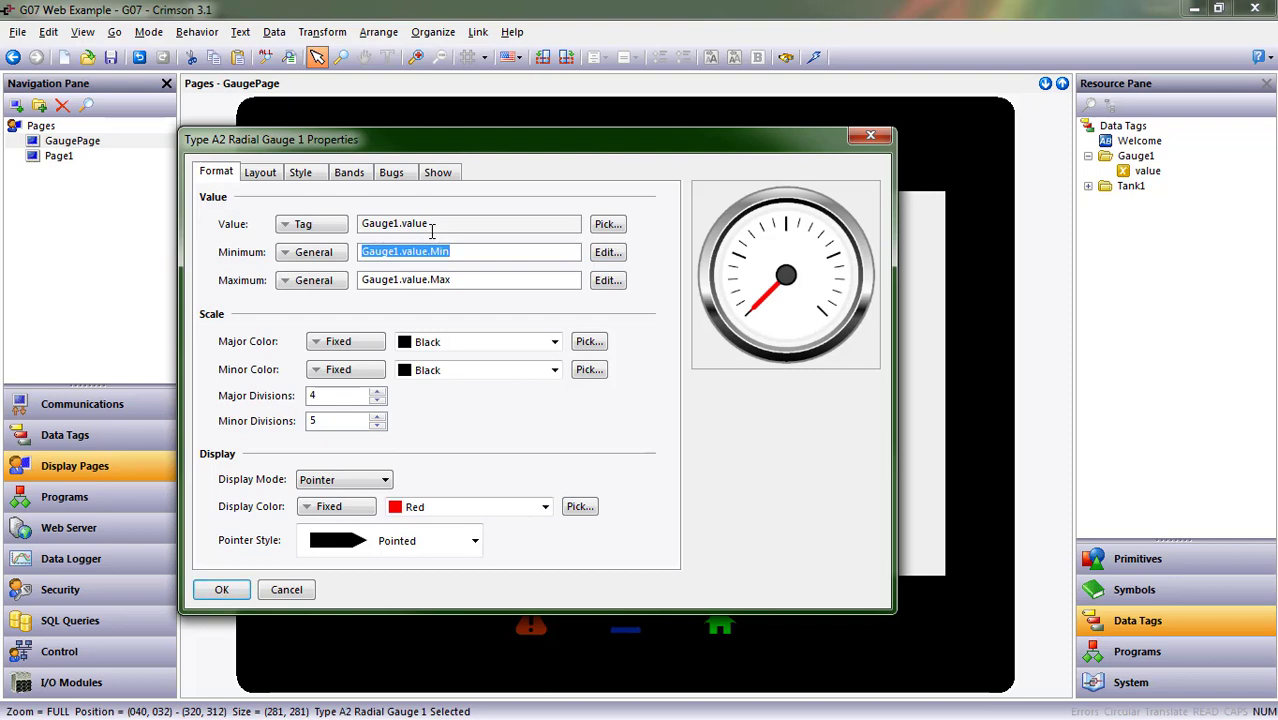
text(0)
key(Tab)
key(Tab)
key(Tab)
text(100)
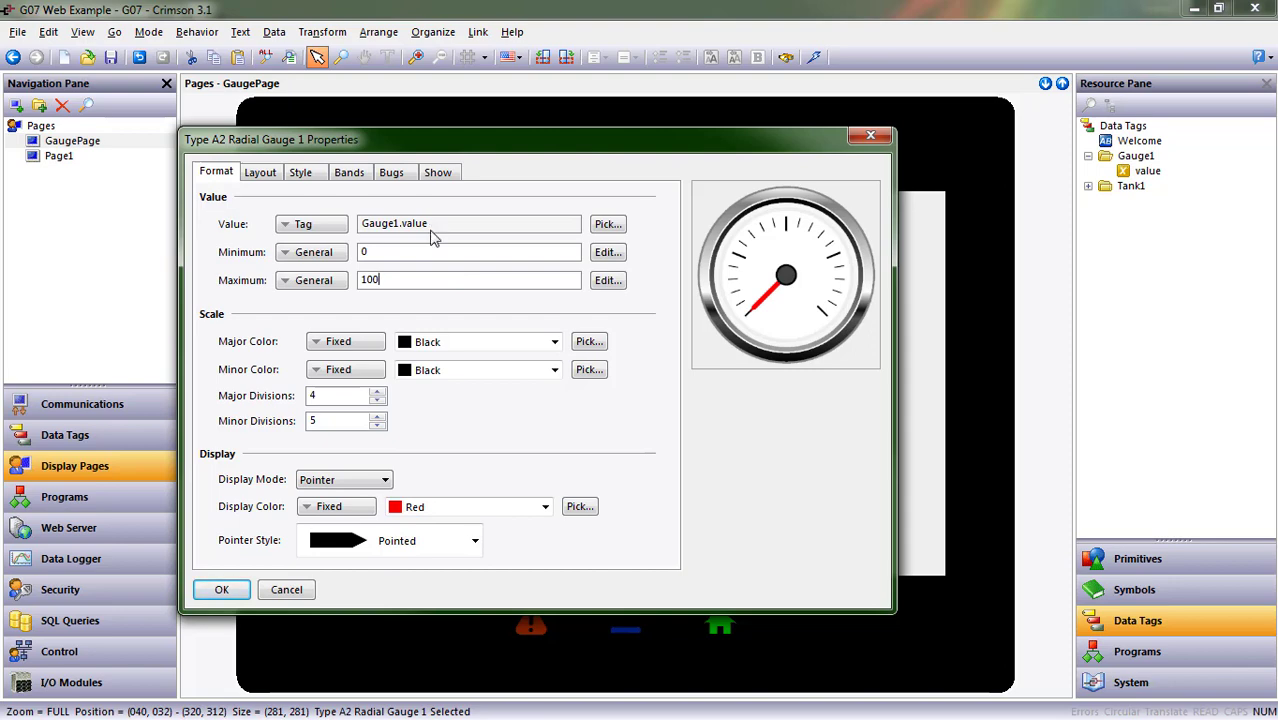
Step: Set Major Color to 2-State on gauge1.value<50, with Lime for ON and Red for OFF
click(432, 230)
click(555, 341)
click(405, 347)
click(362, 343)
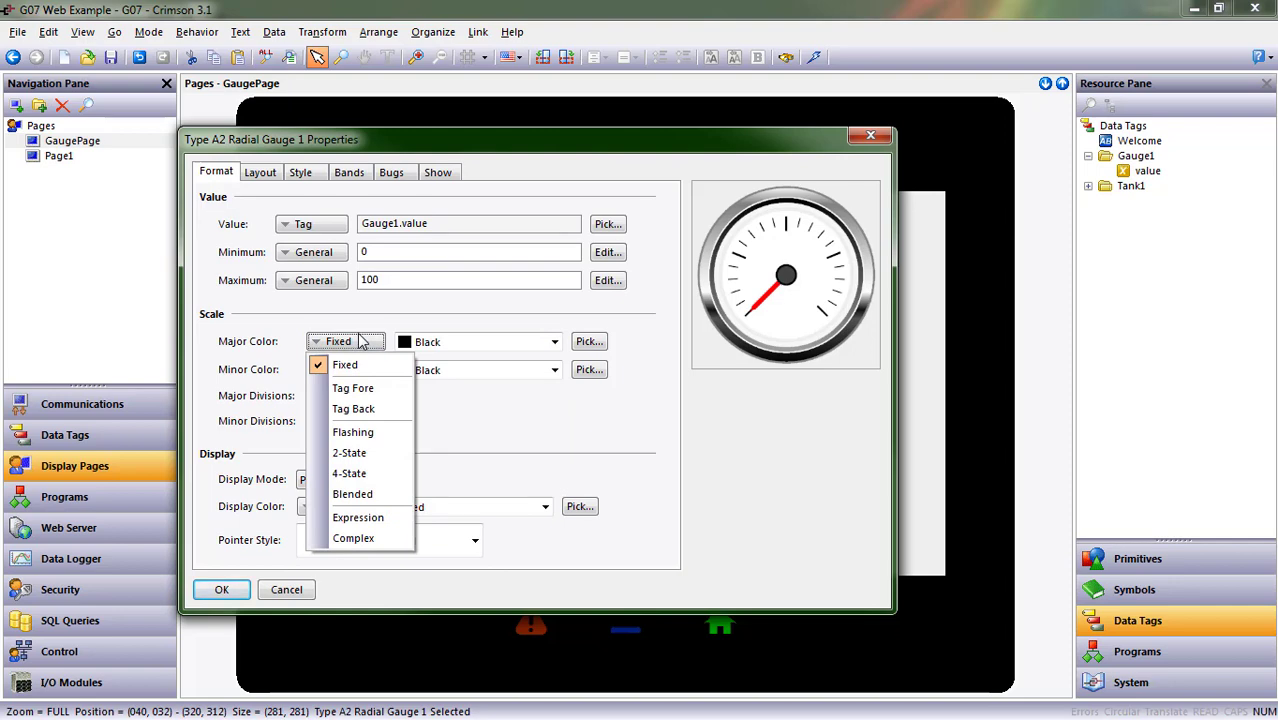
click(340, 453)
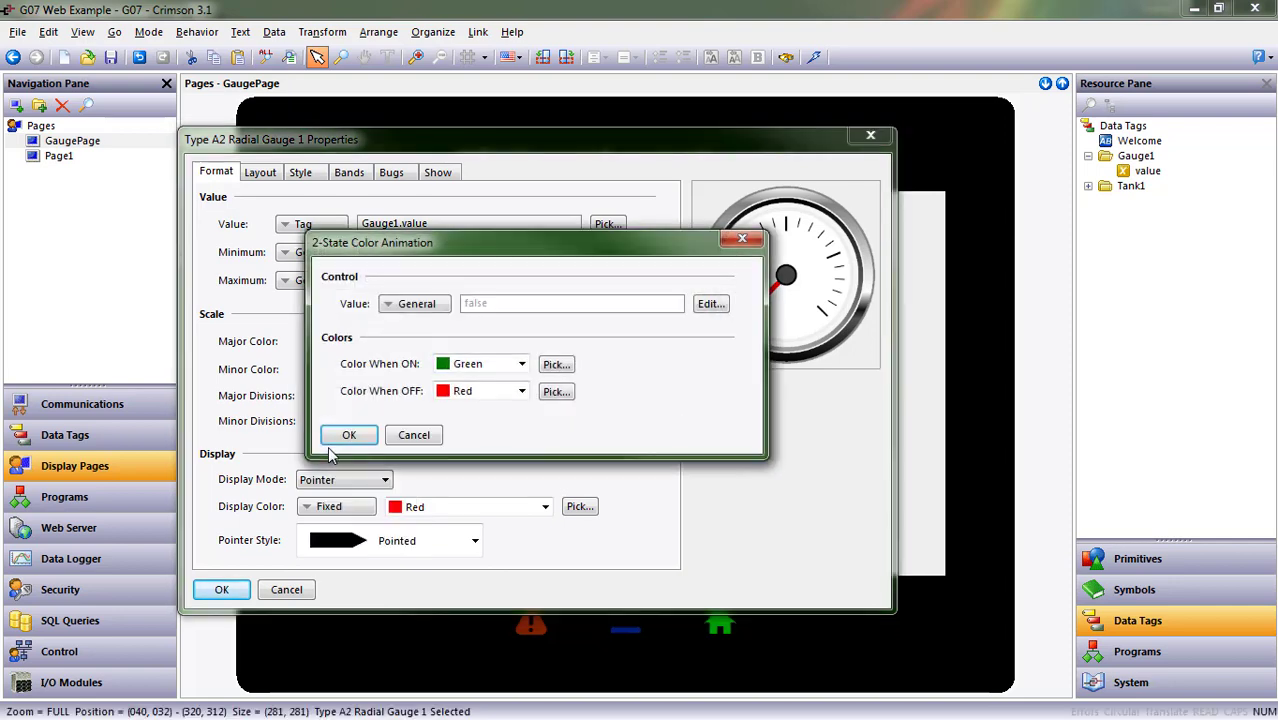
click(637, 297)
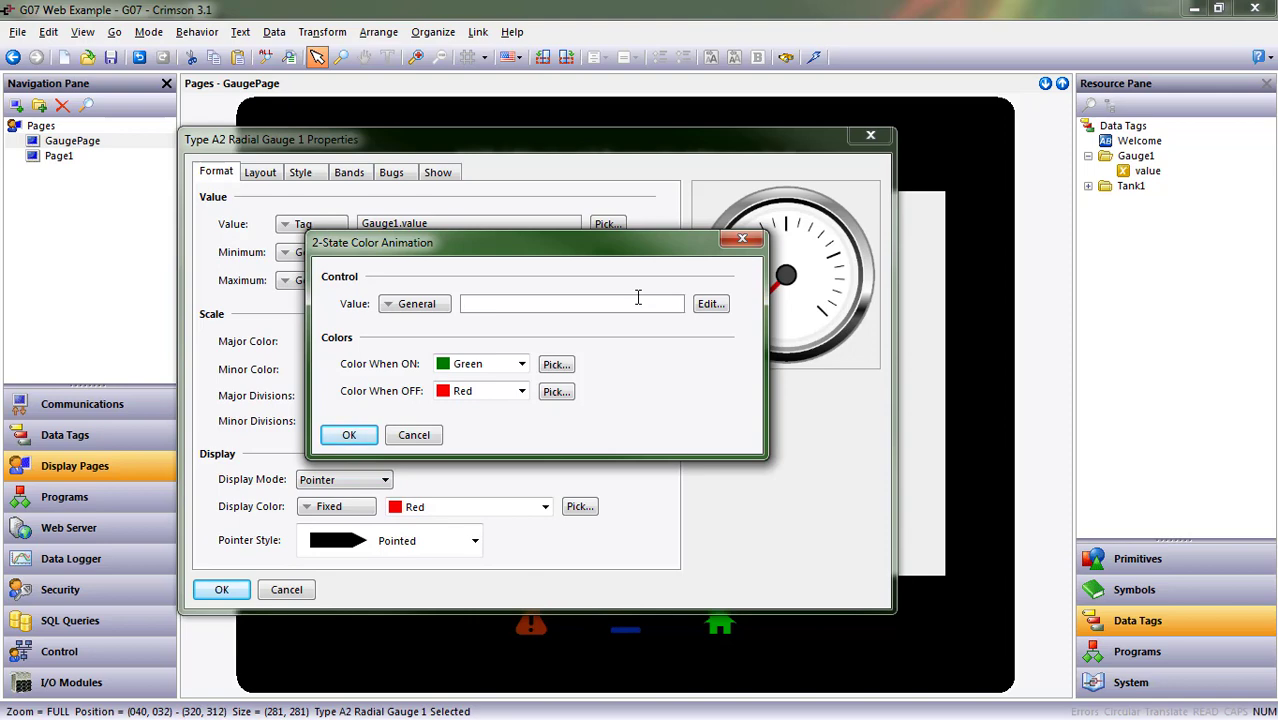
text(gauge1.value<50)
click(522, 364)
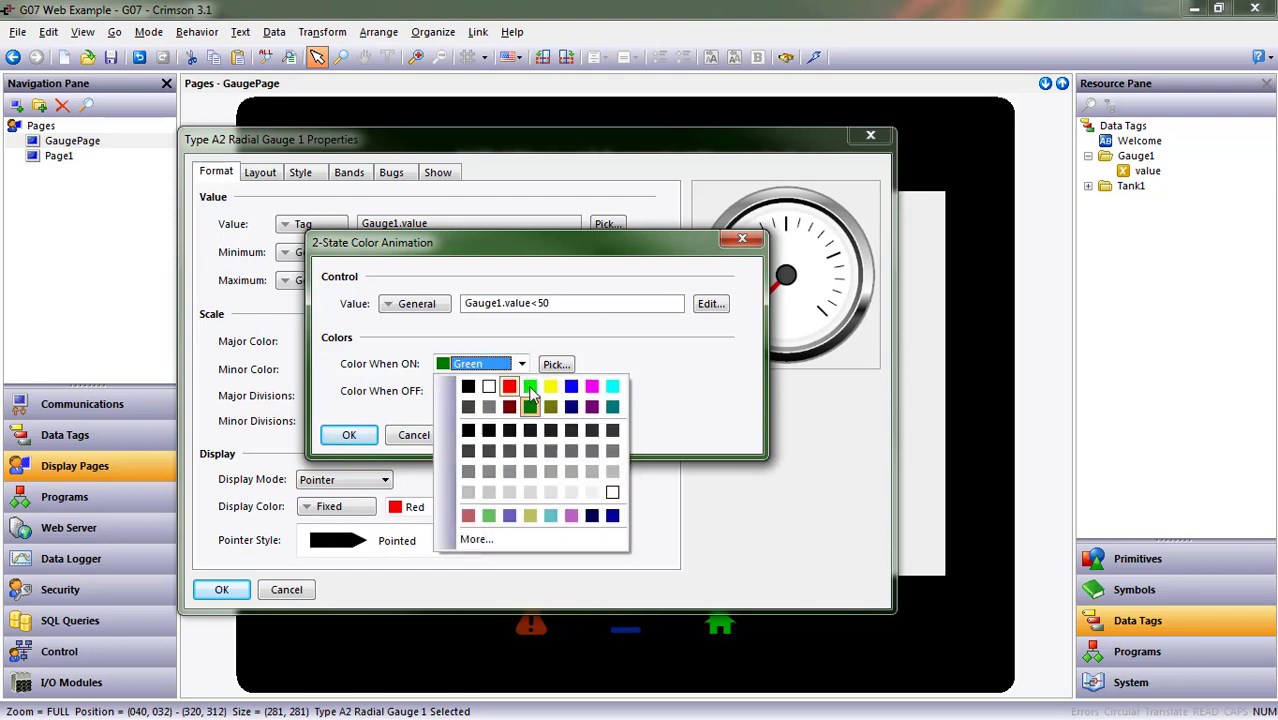
click(530, 386)
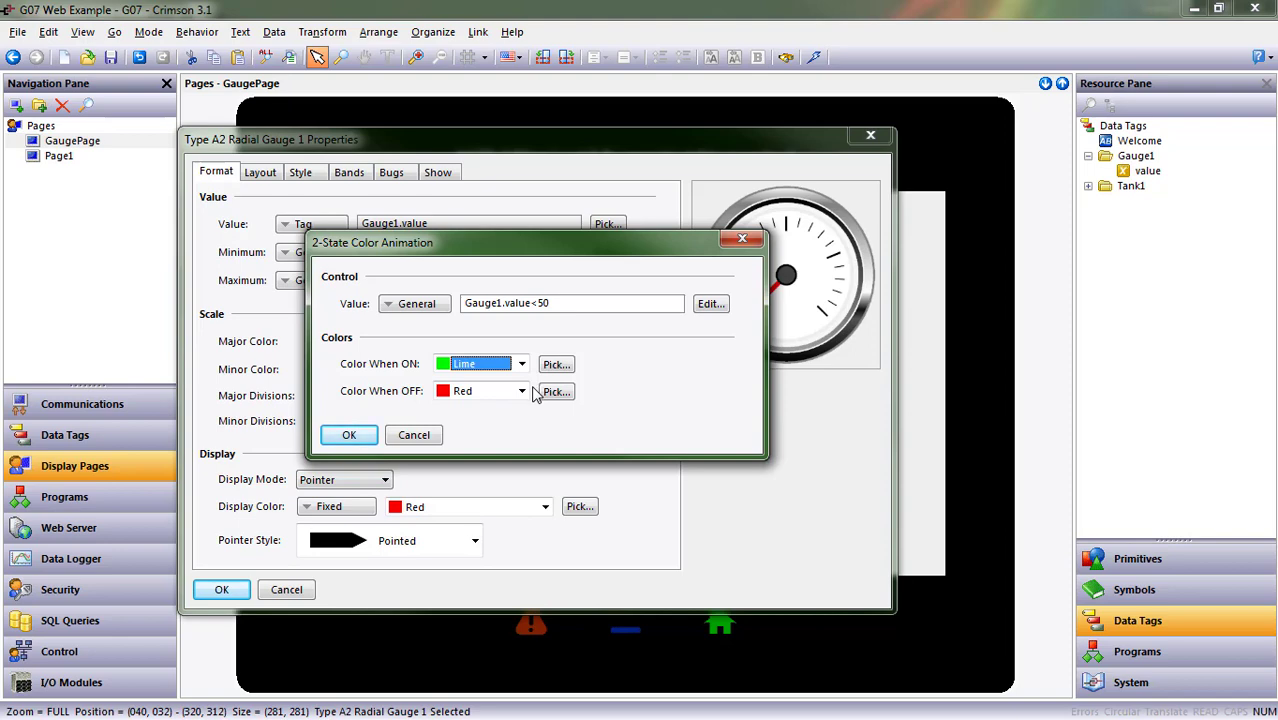
click(358, 434)
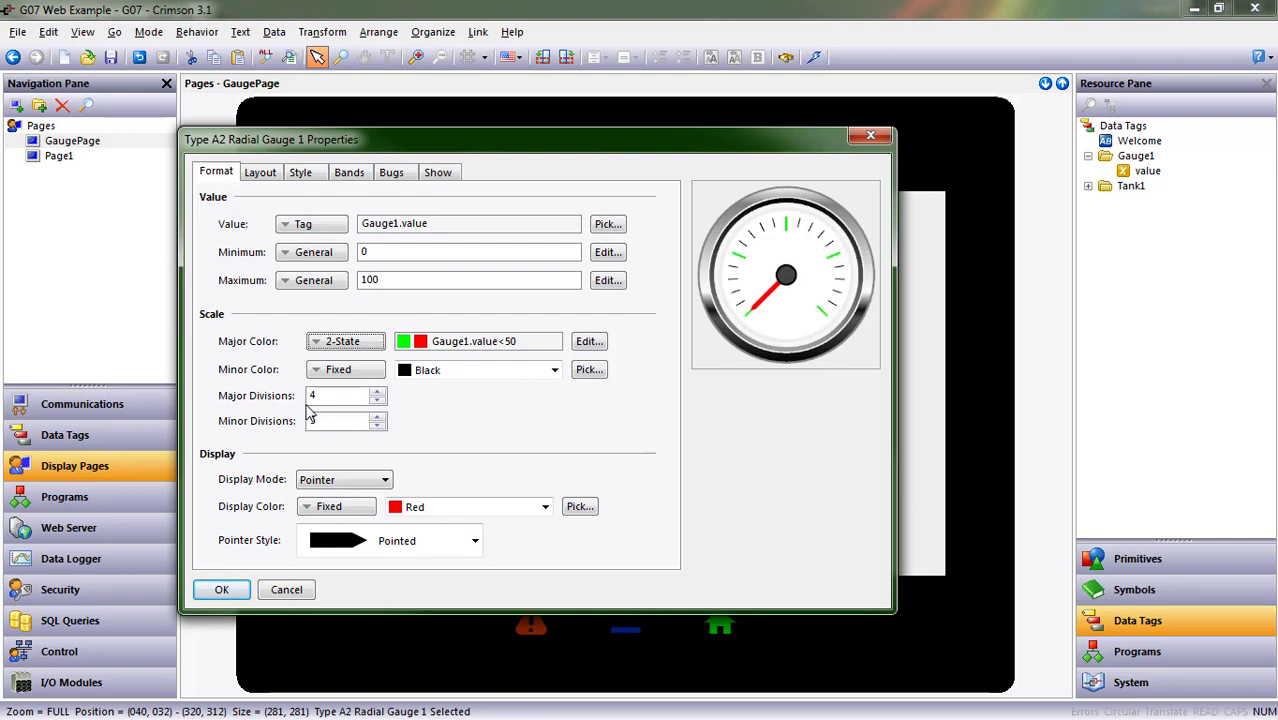
Step: Give the gauge 5 major and 10 minor divisions
click(314, 396)
text(5)
key(Tab)
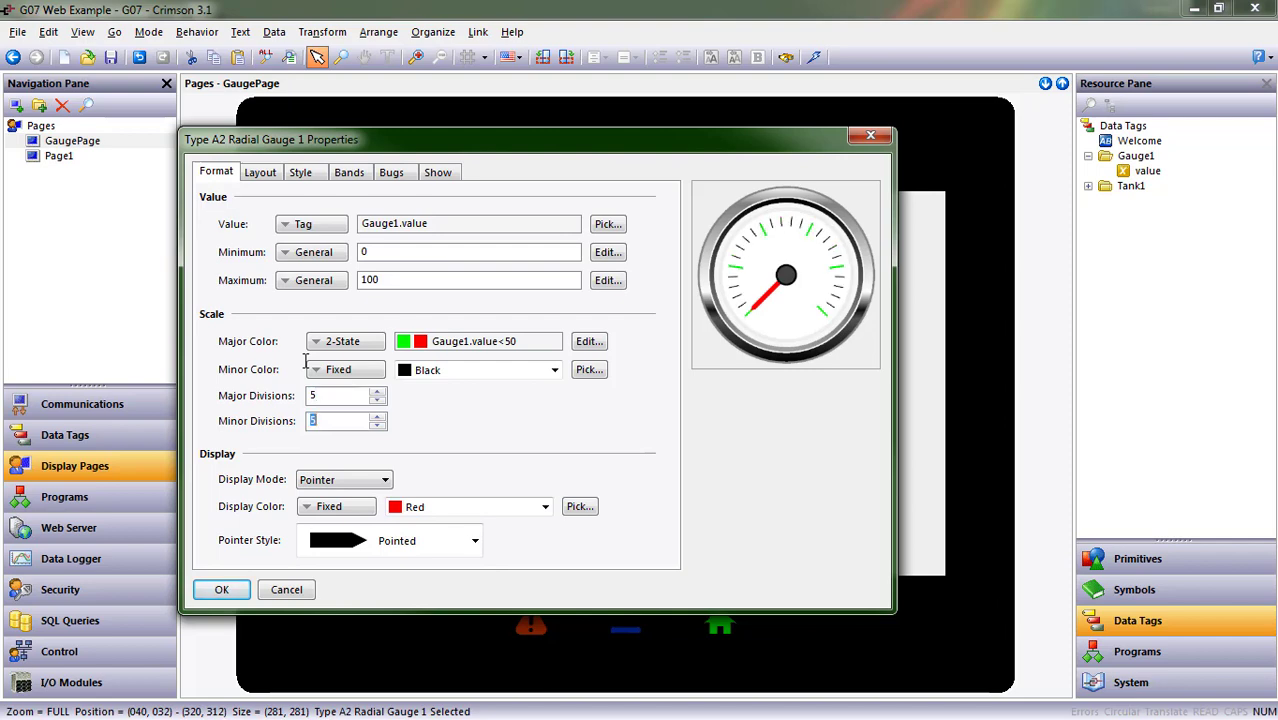
text(10)
key(Return)
Step: Keep the Pointer display mode with Fixed needle colour after trying Sweep
click(378, 481)
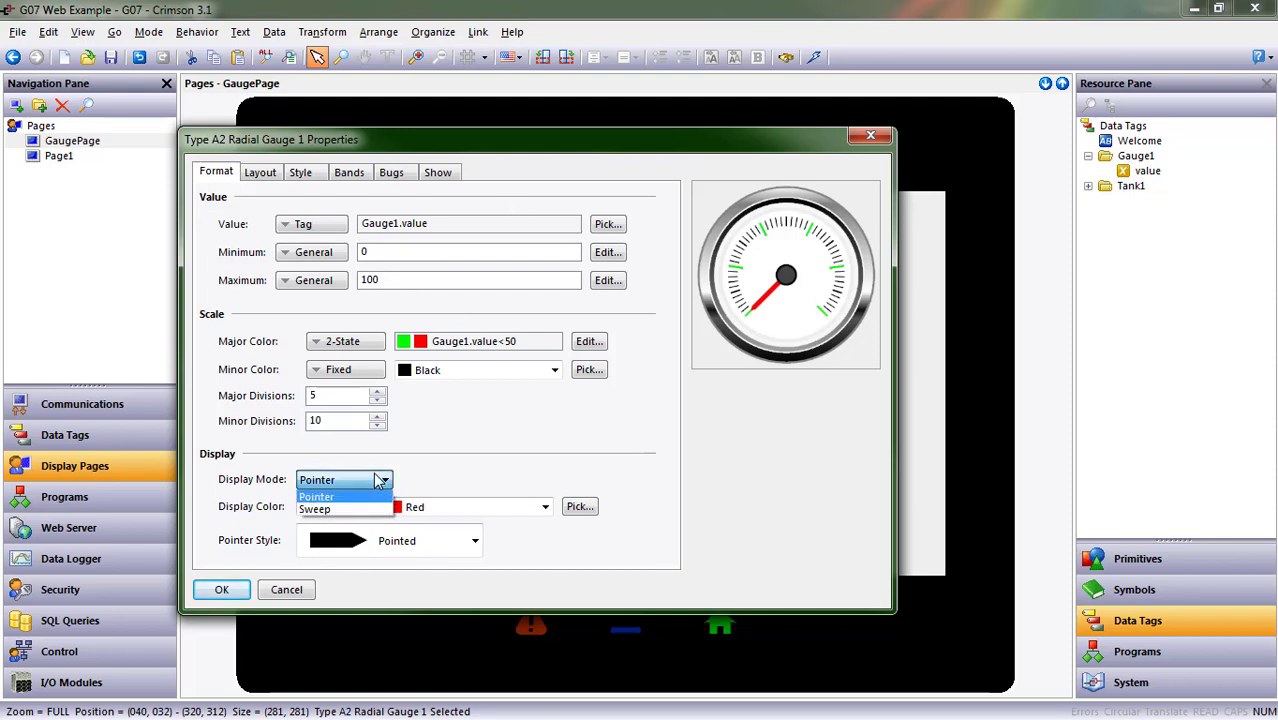
click(380, 509)
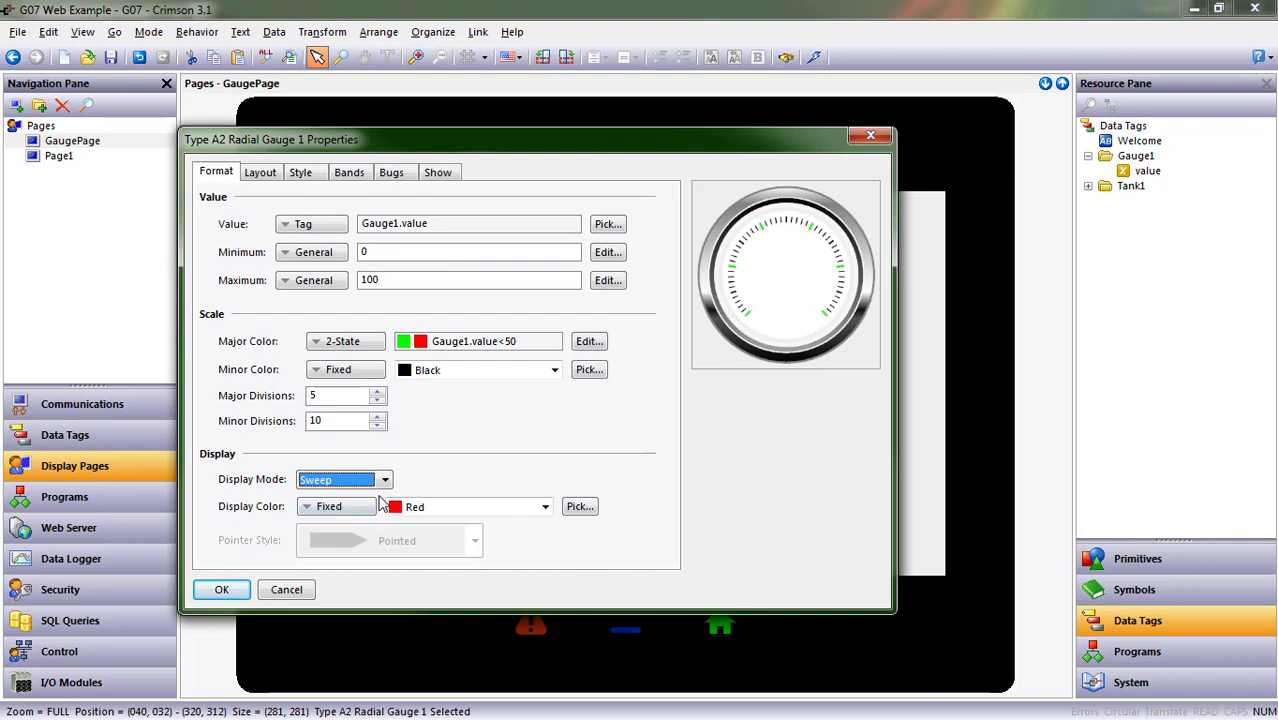
click(382, 484)
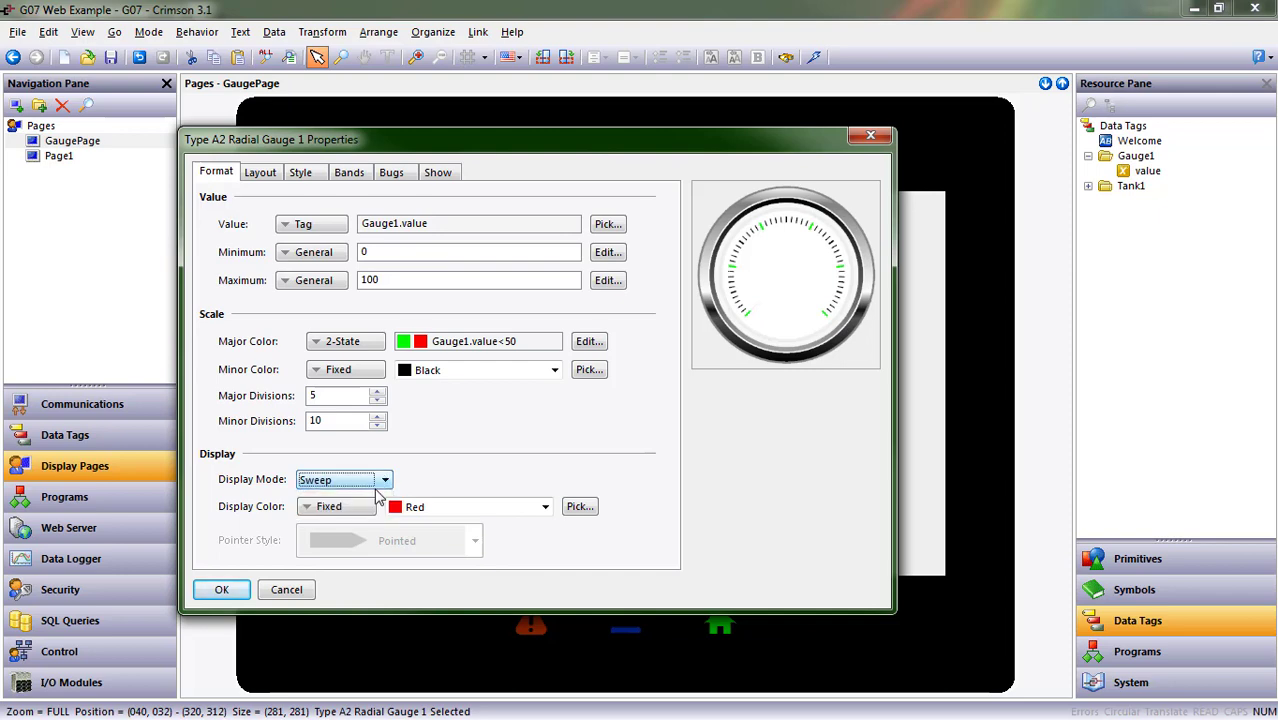
click(370, 497)
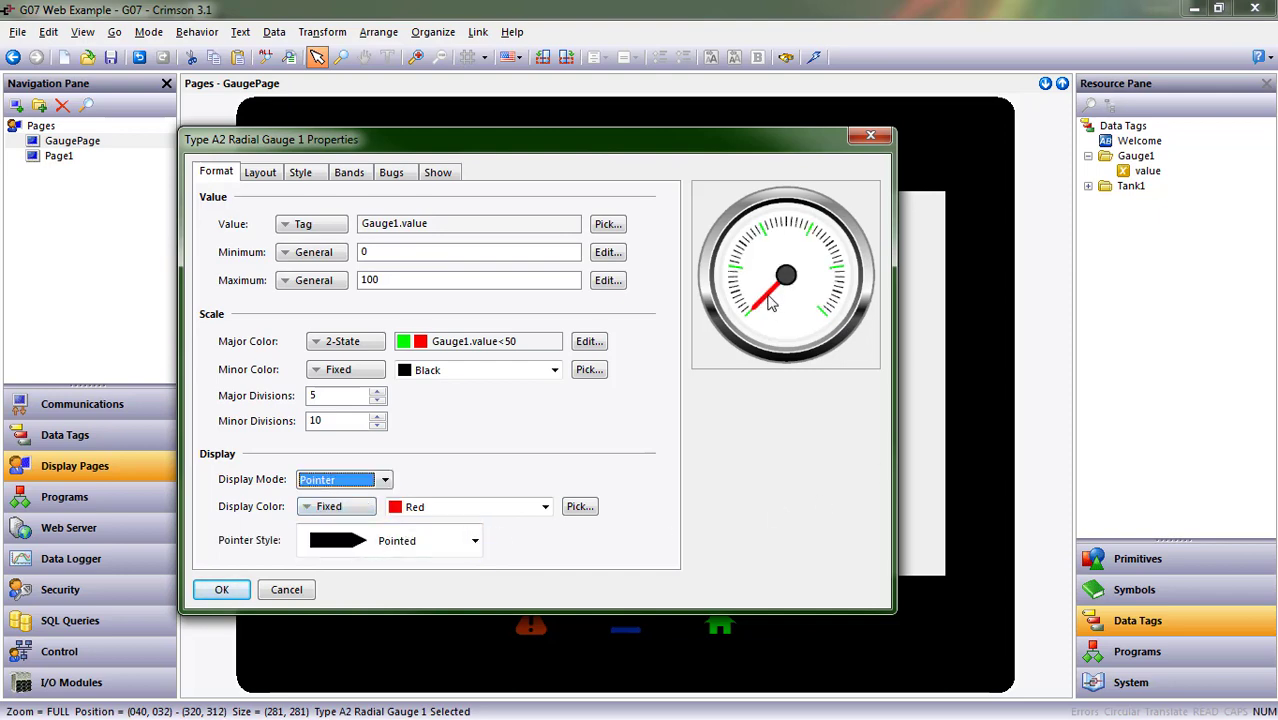
click(369, 507)
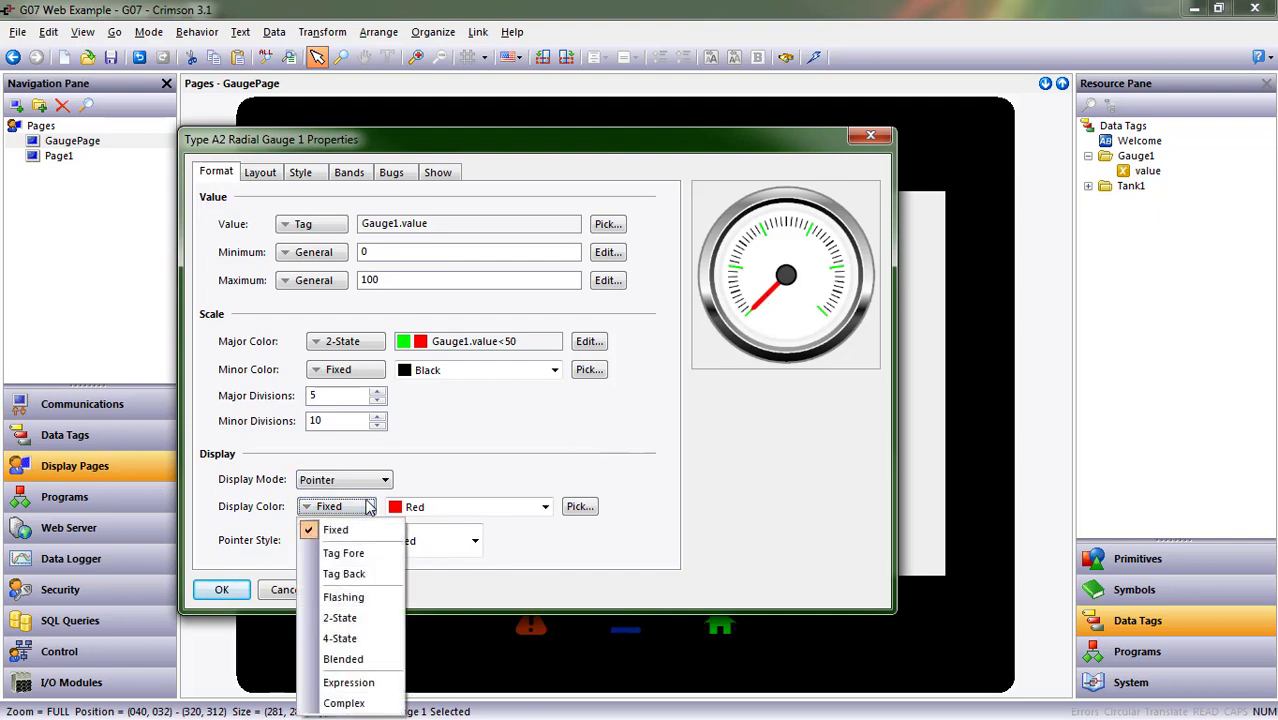
click(492, 577)
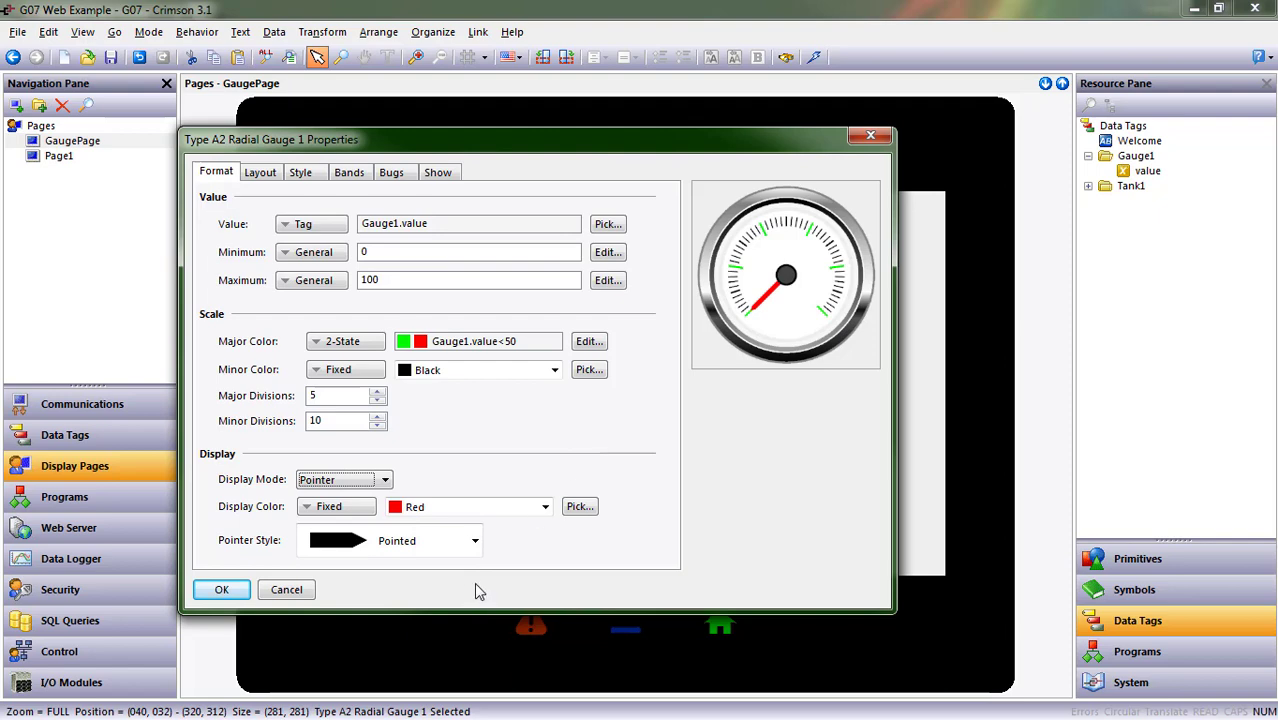
Step: Keep the Pointed needle style, apply the settings, and shift the gauge slightly right and down
click(474, 541)
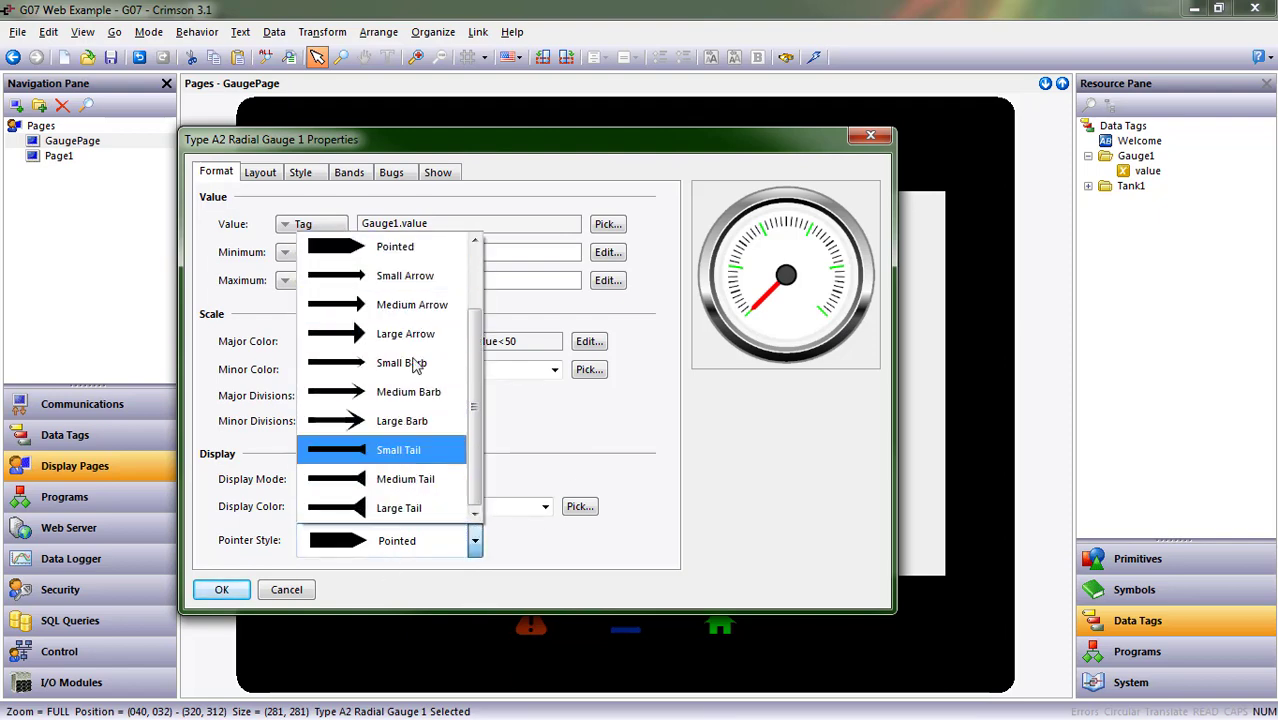
click(397, 280)
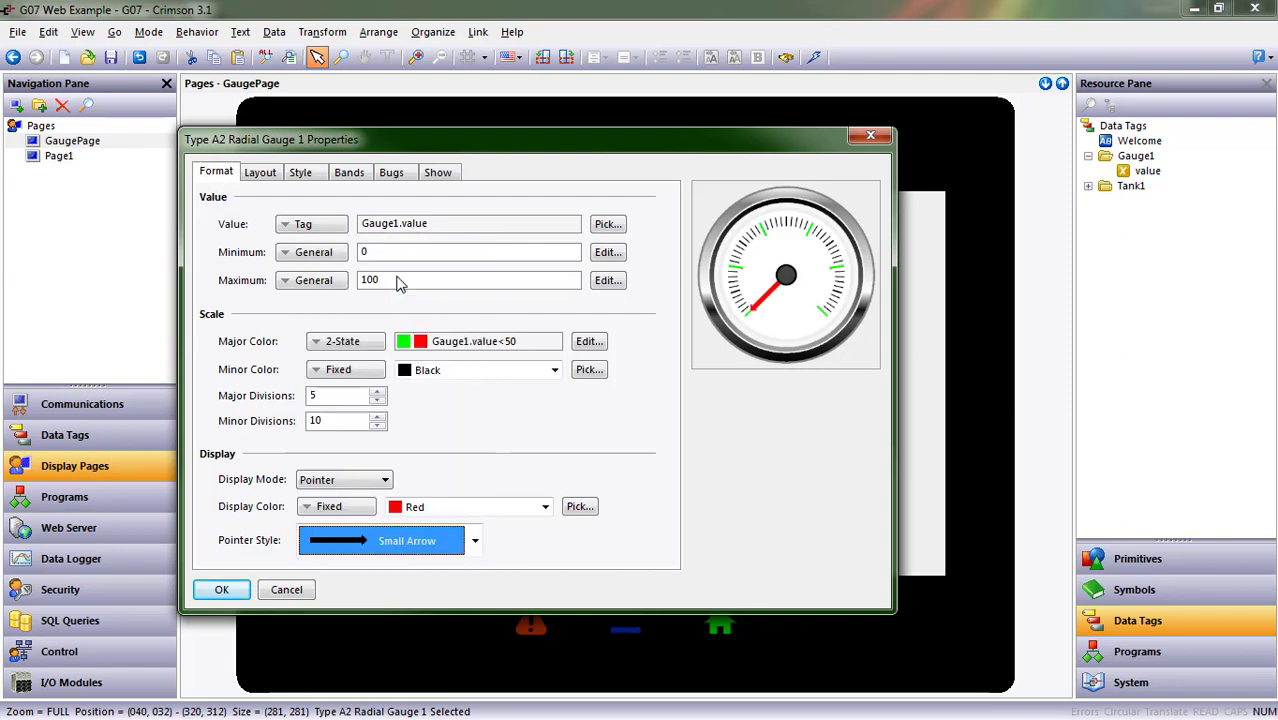
click(470, 541)
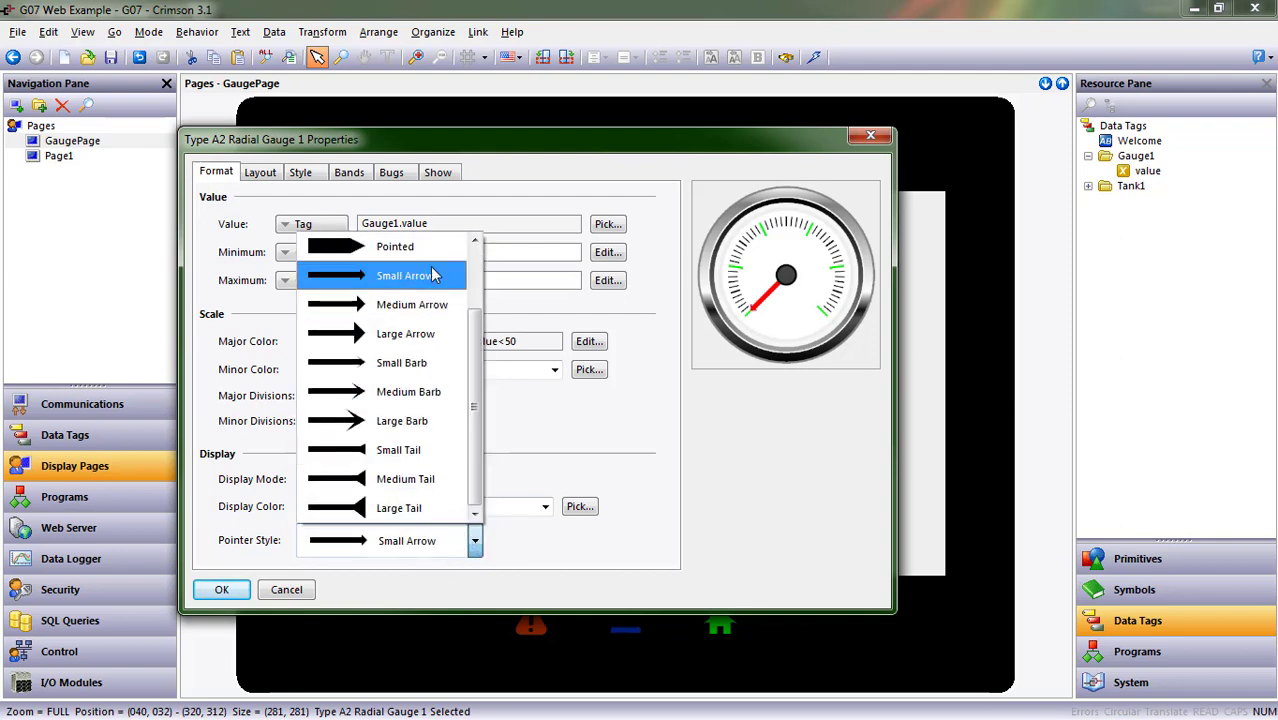
click(410, 247)
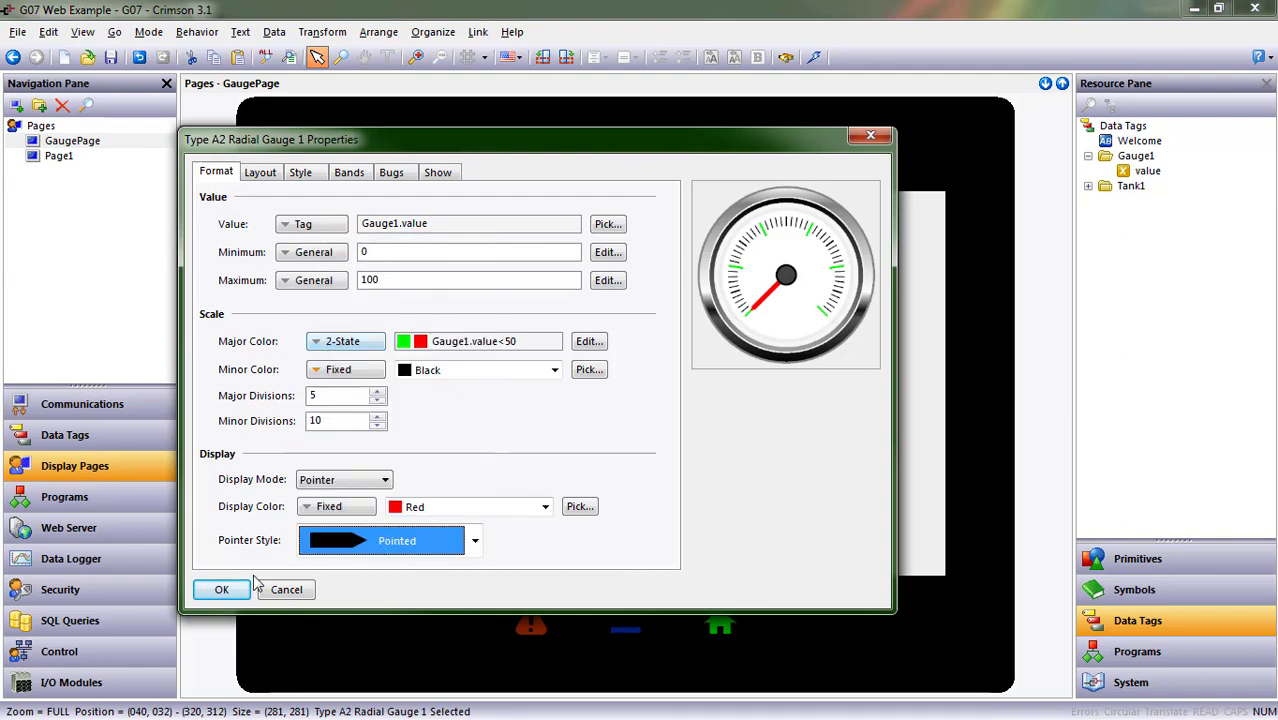
click(224, 590)
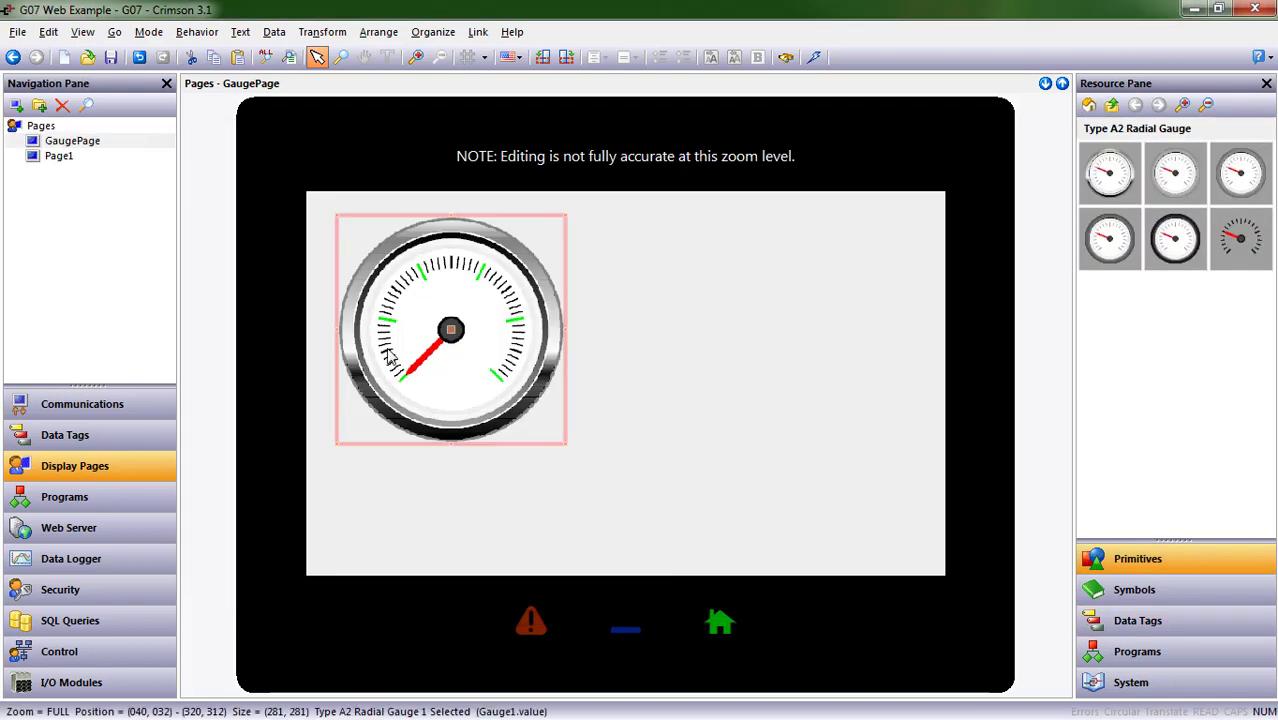
drag(469, 362, 494, 387)
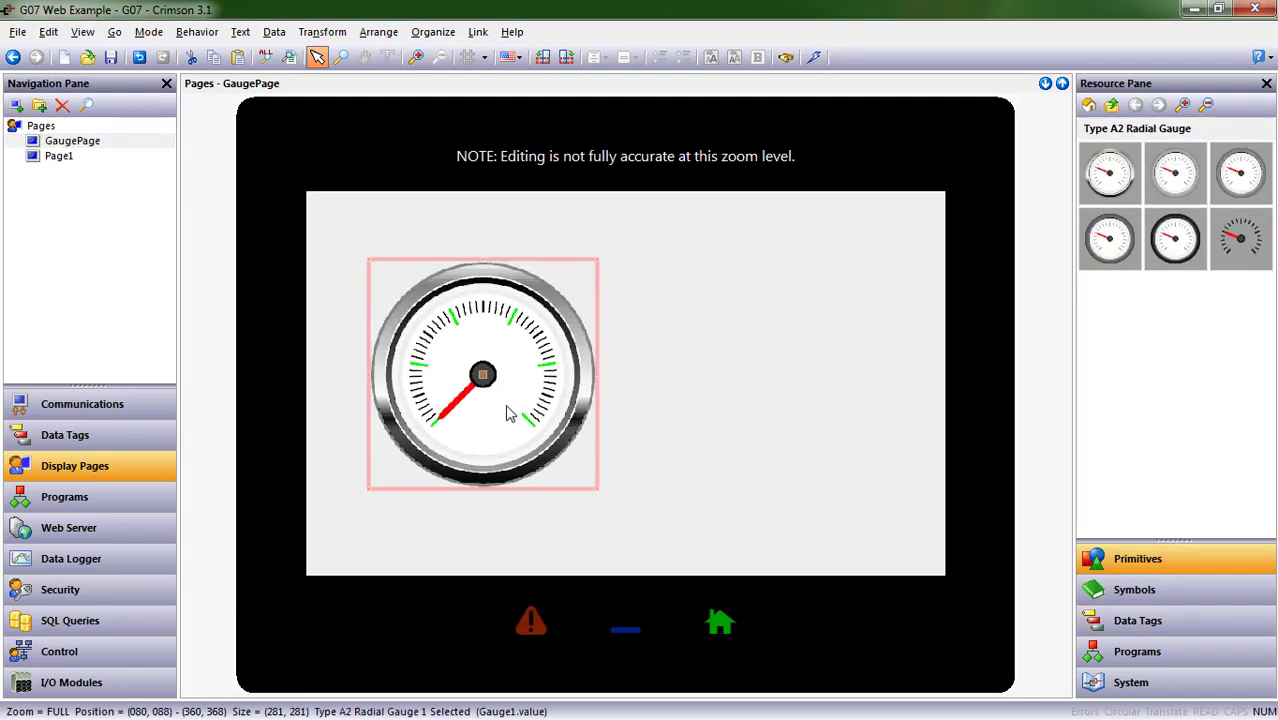
click(813, 368)
Step: Download the project to the HMI over TCP/IP, check the live gauge, and return to Crimson
click(813, 57)
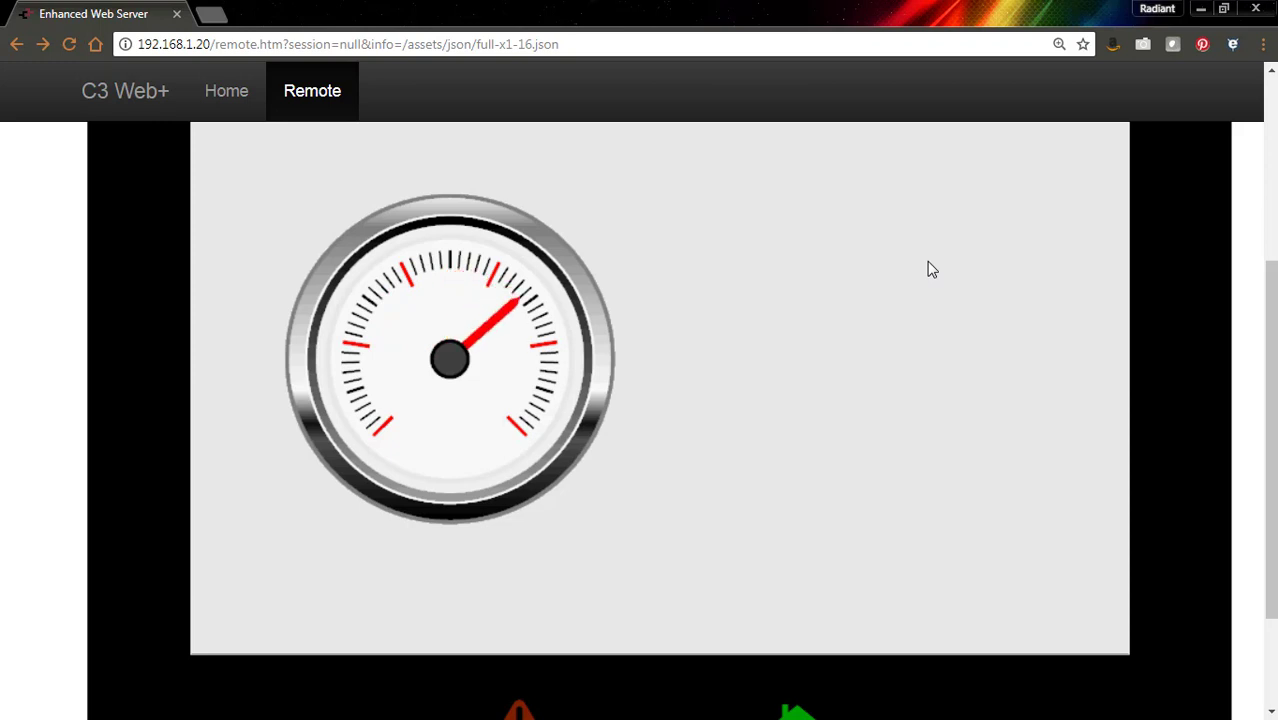
key(alt+Tab)
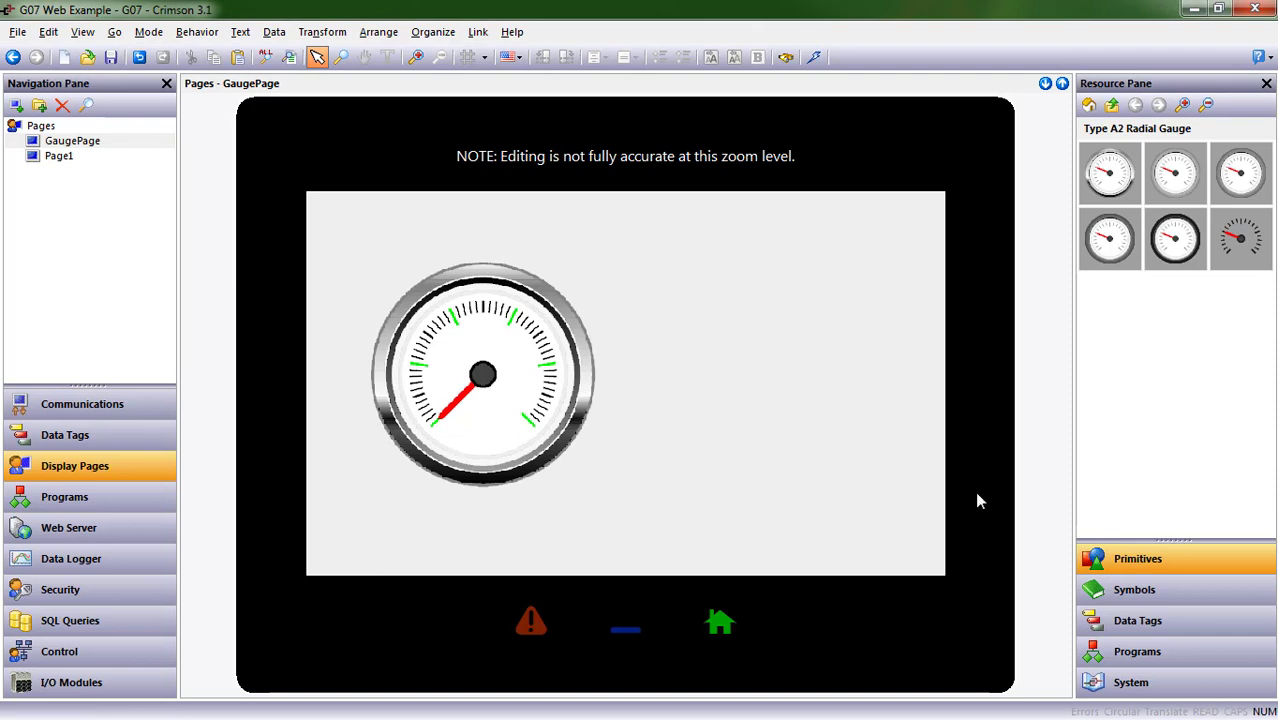
Step: Drag Gauge1's value from Data Tags onto GaugePage as a data box
click(1089, 106)
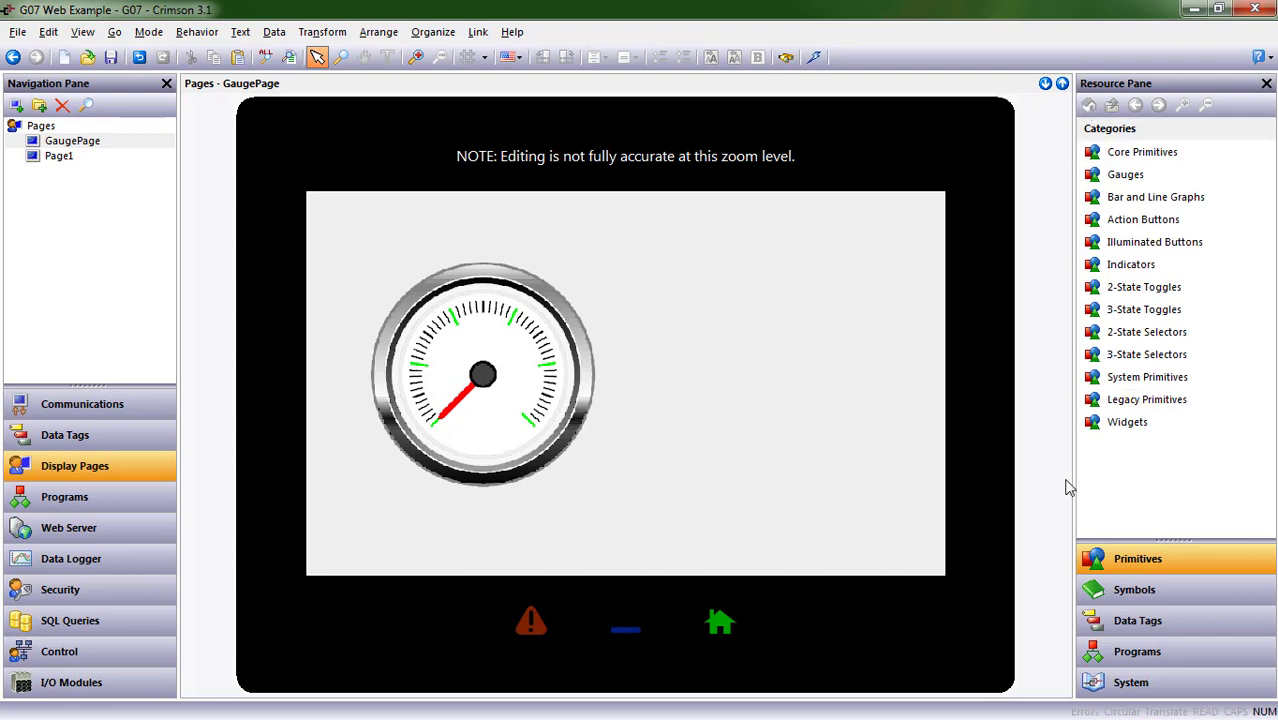
click(1212, 622)
drag(1140, 171, 640, 380)
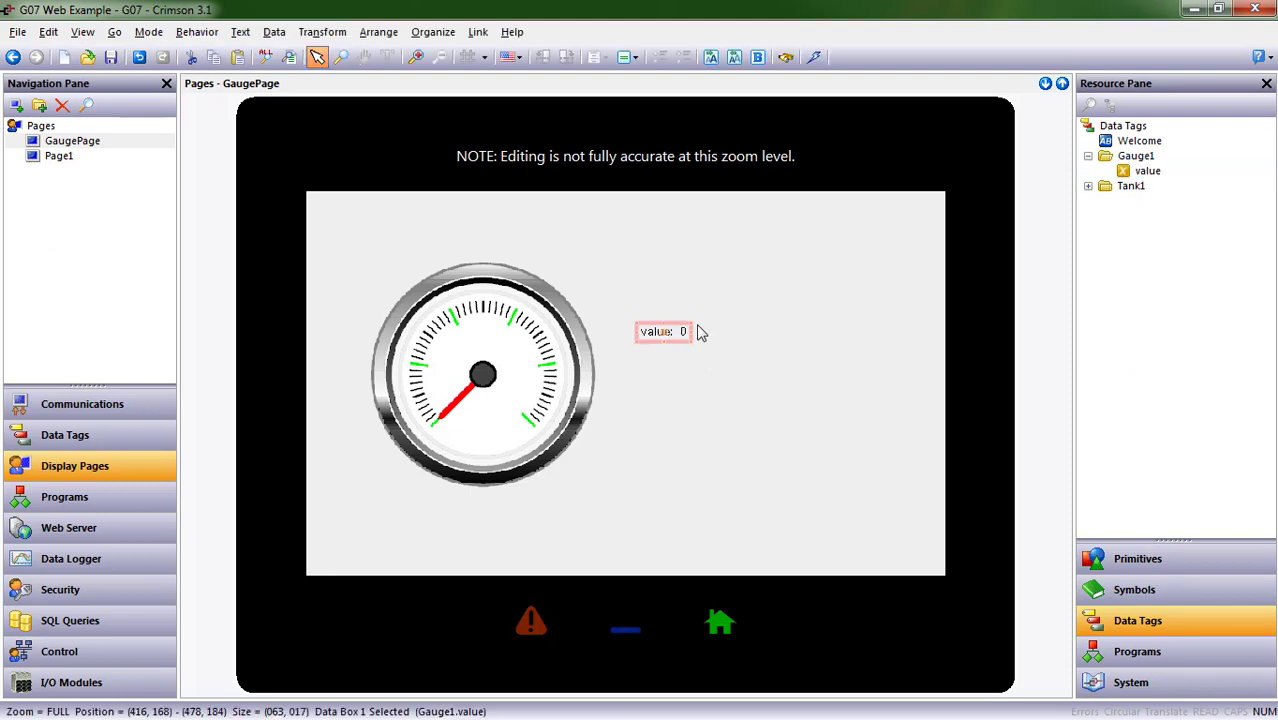
Step: Add a Gauge1 value box to Page1, then reselect GaugePage's 'value: 0' box
click(70, 165)
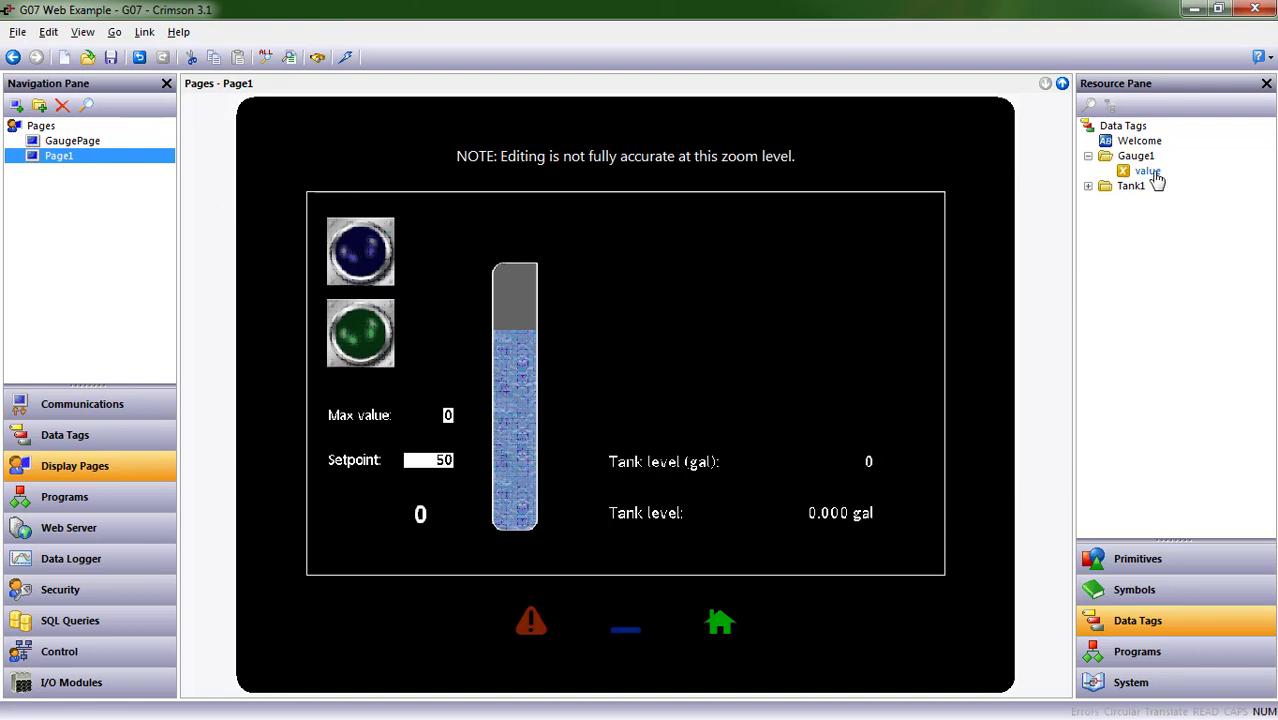
drag(1155, 172, 752, 294)
scroll(757, 349, up, 2)
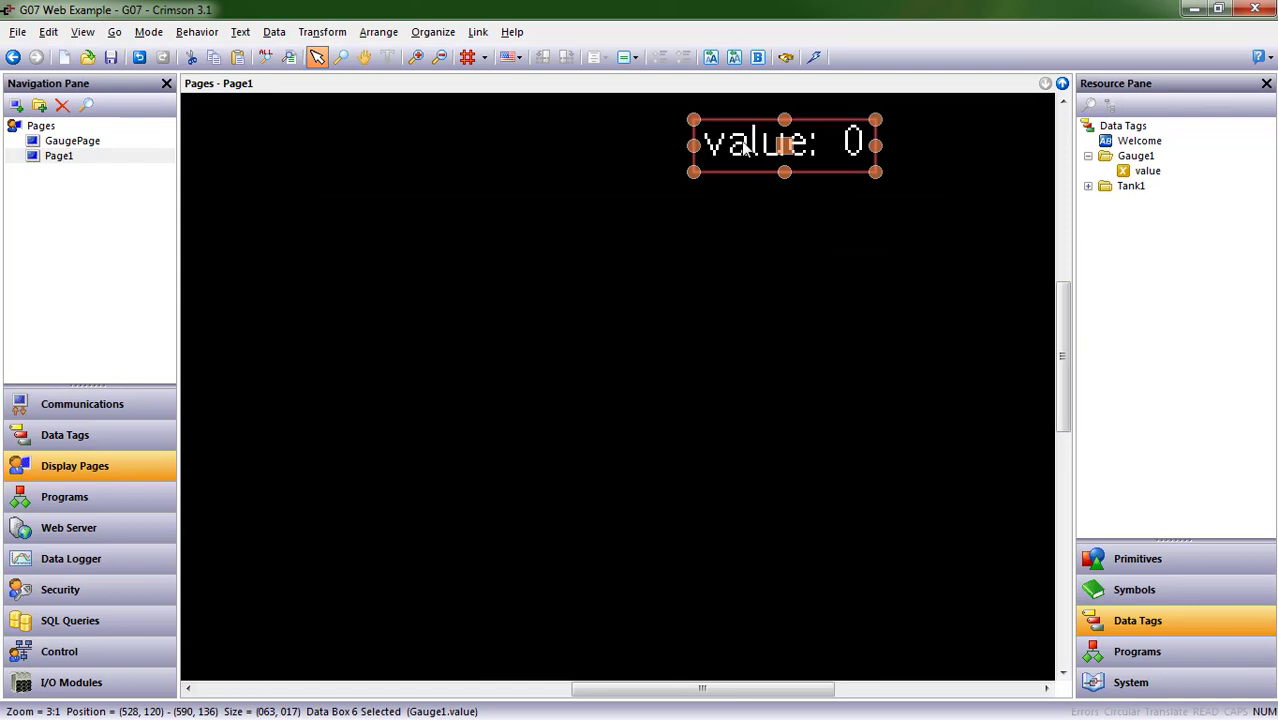
click(72, 145)
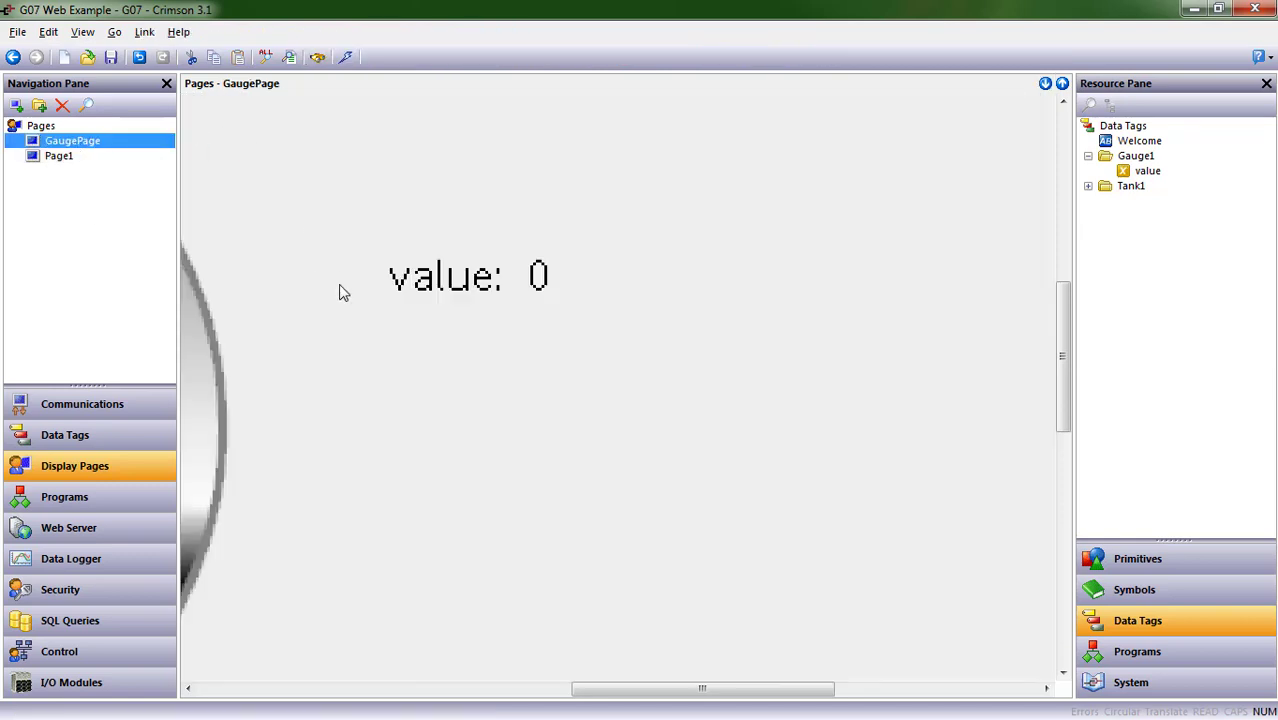
click(444, 292)
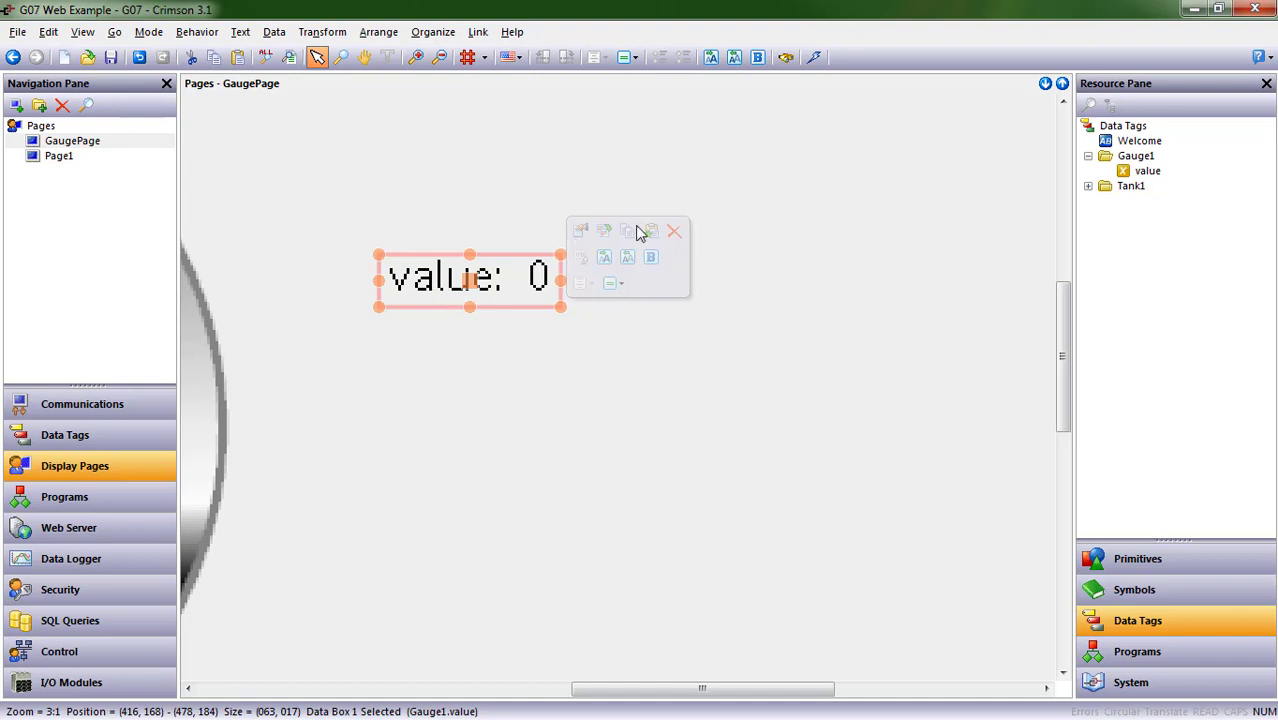
scroll(720, 406, down, 2)
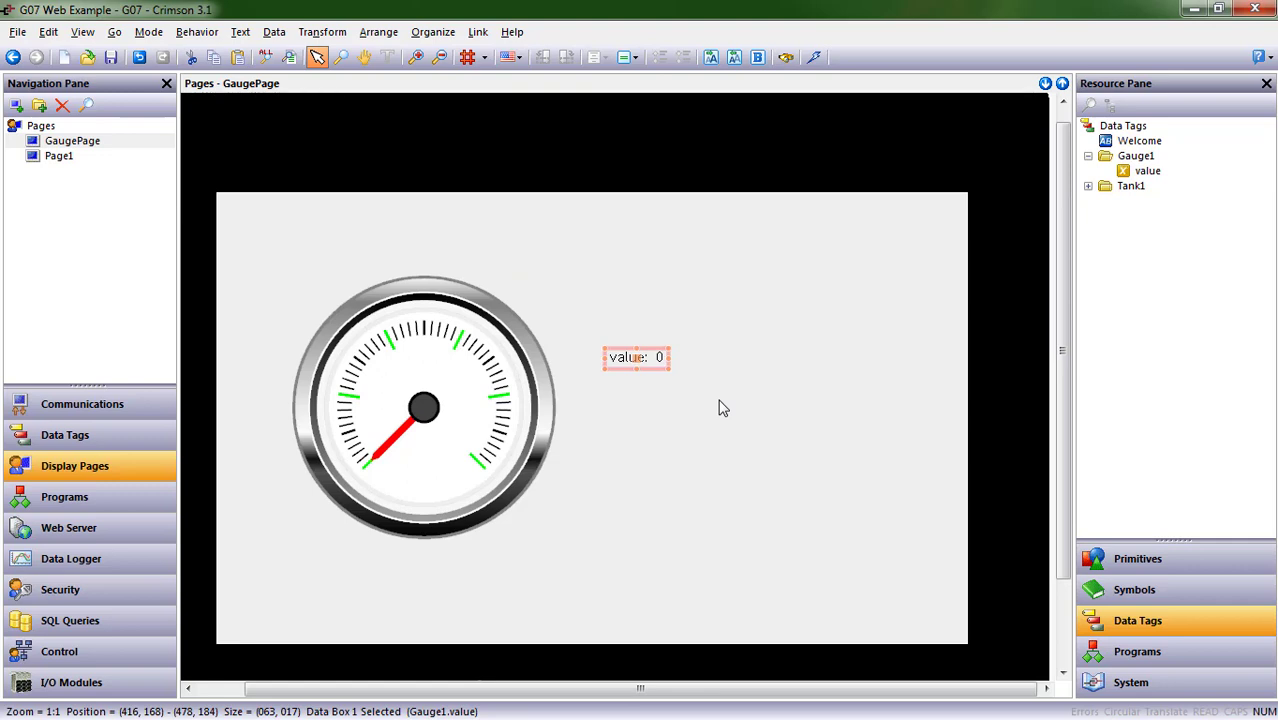
Step: Delete the 'value: 0' box and place a Core Primitives Data box on GaugePage
key(Delete)
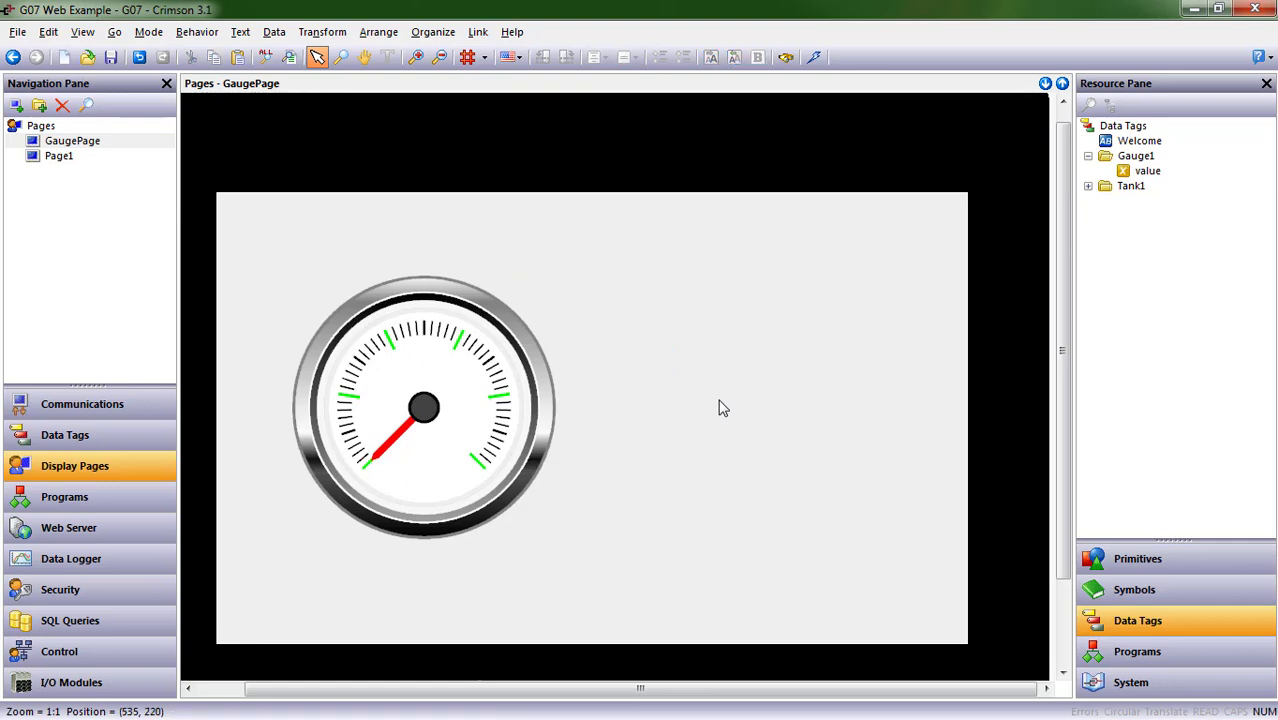
click(1150, 565)
click(1130, 149)
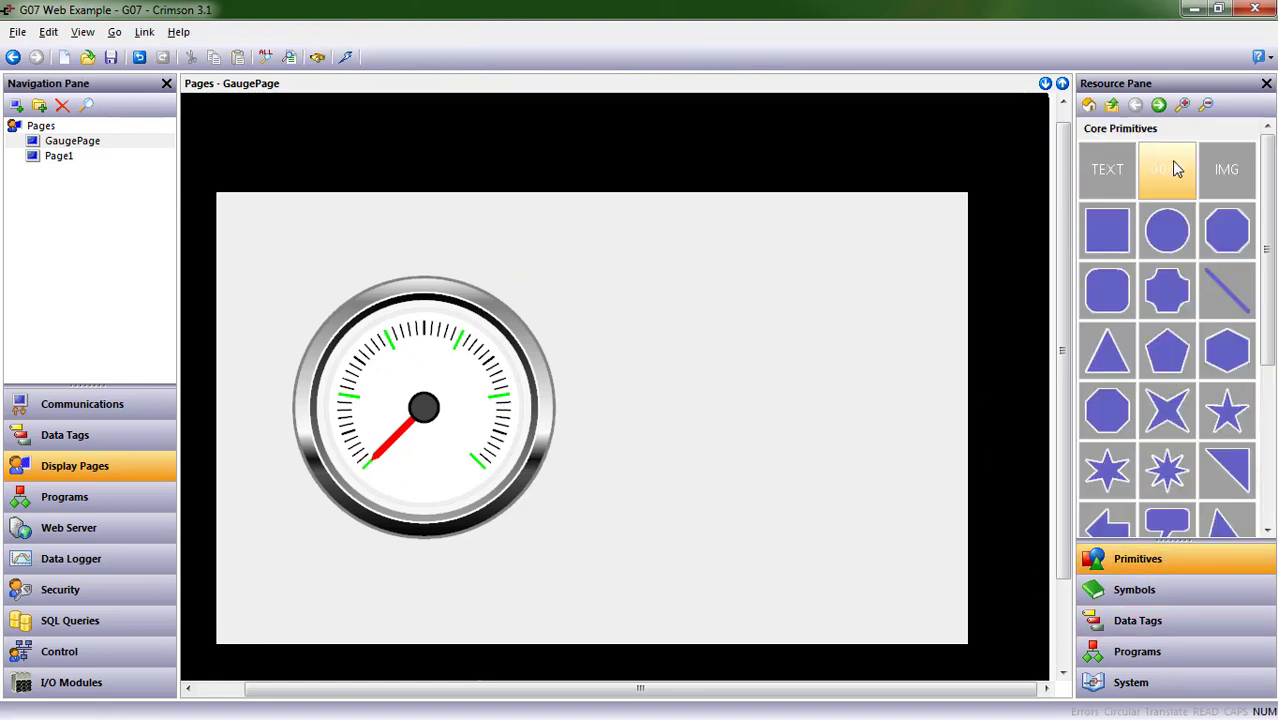
mouse_move(1176, 170)
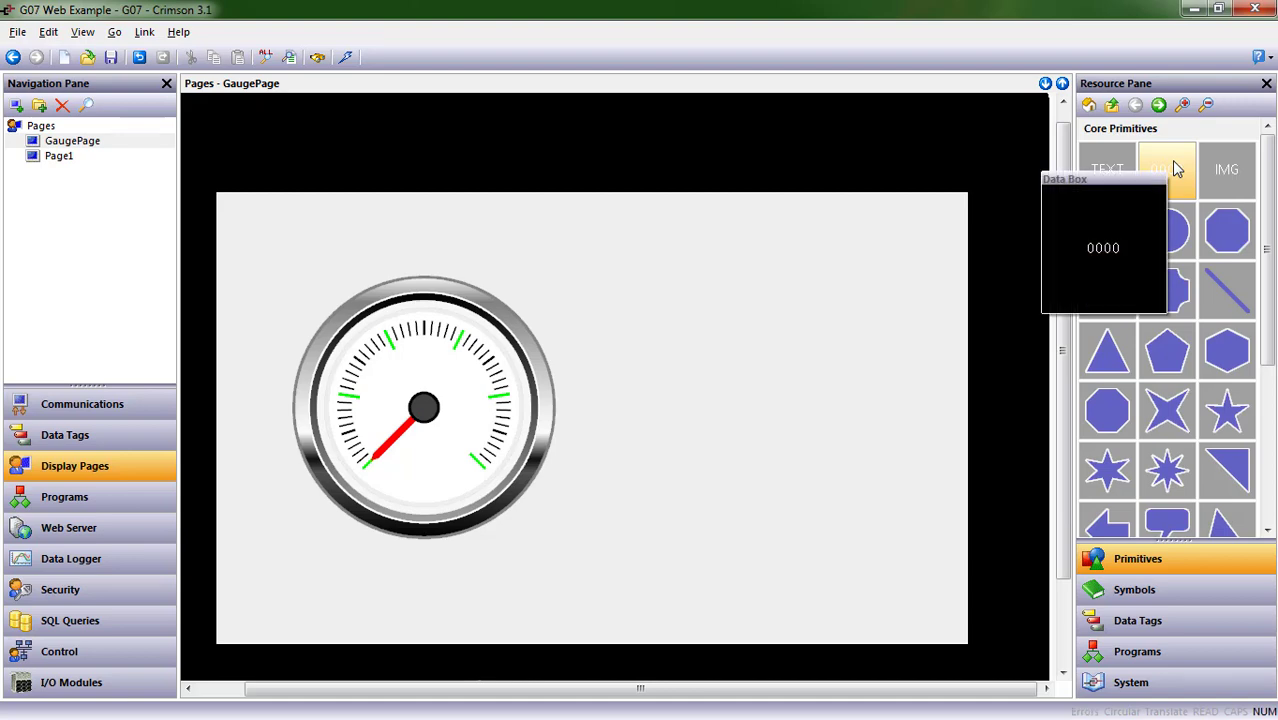
drag(1176, 170, 1156, 198)
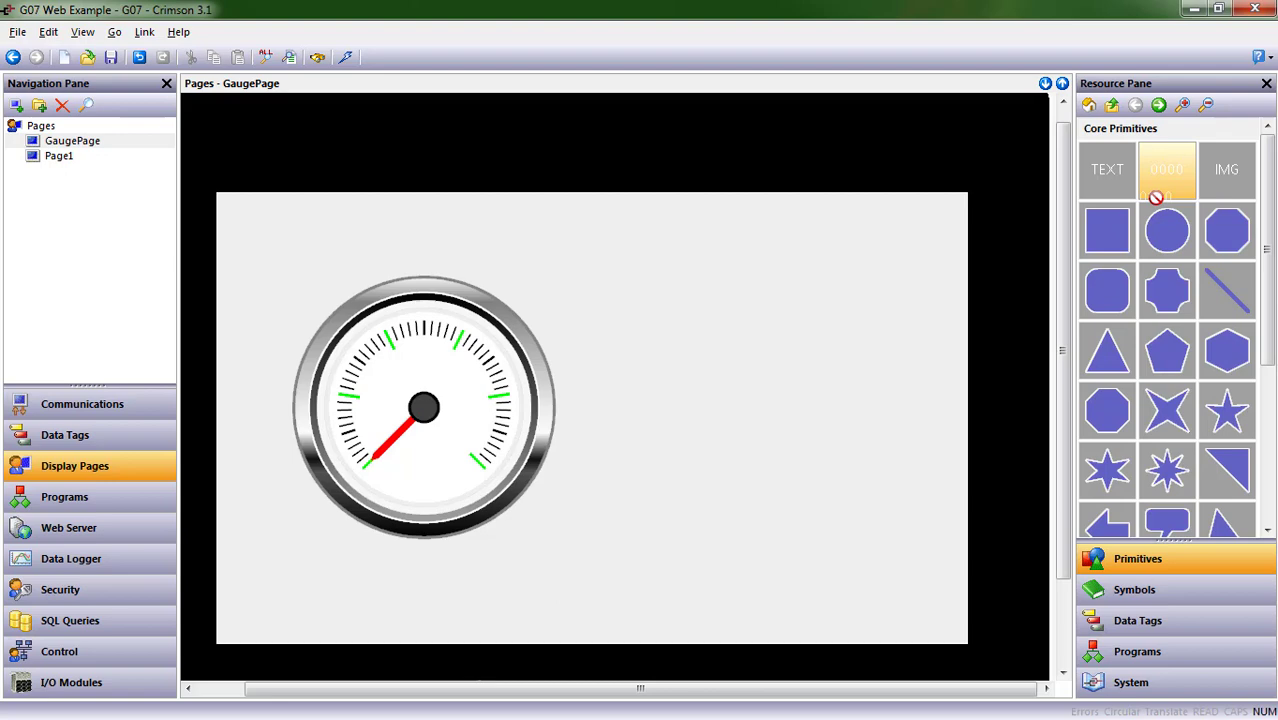
drag(1156, 198, 637, 435)
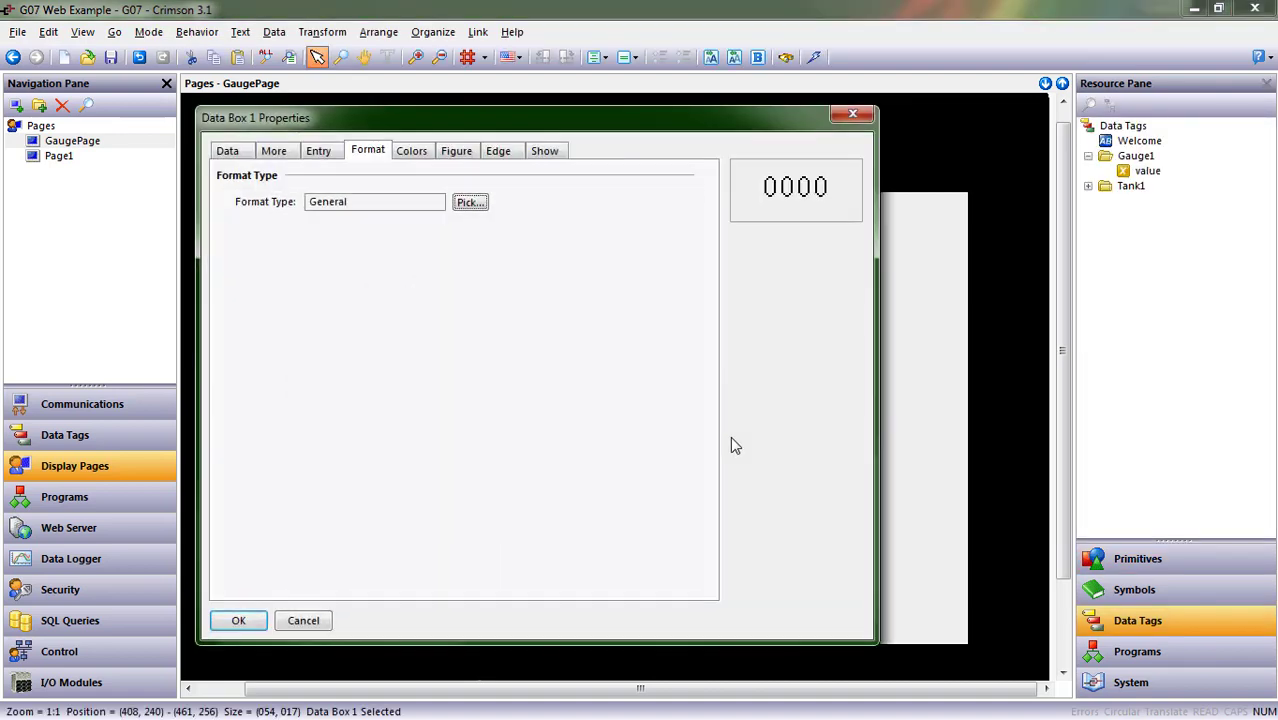
Step: Bind Data Box 1 to Gauge1.value as Data Value in Numeric Only 24 font
click(238, 154)
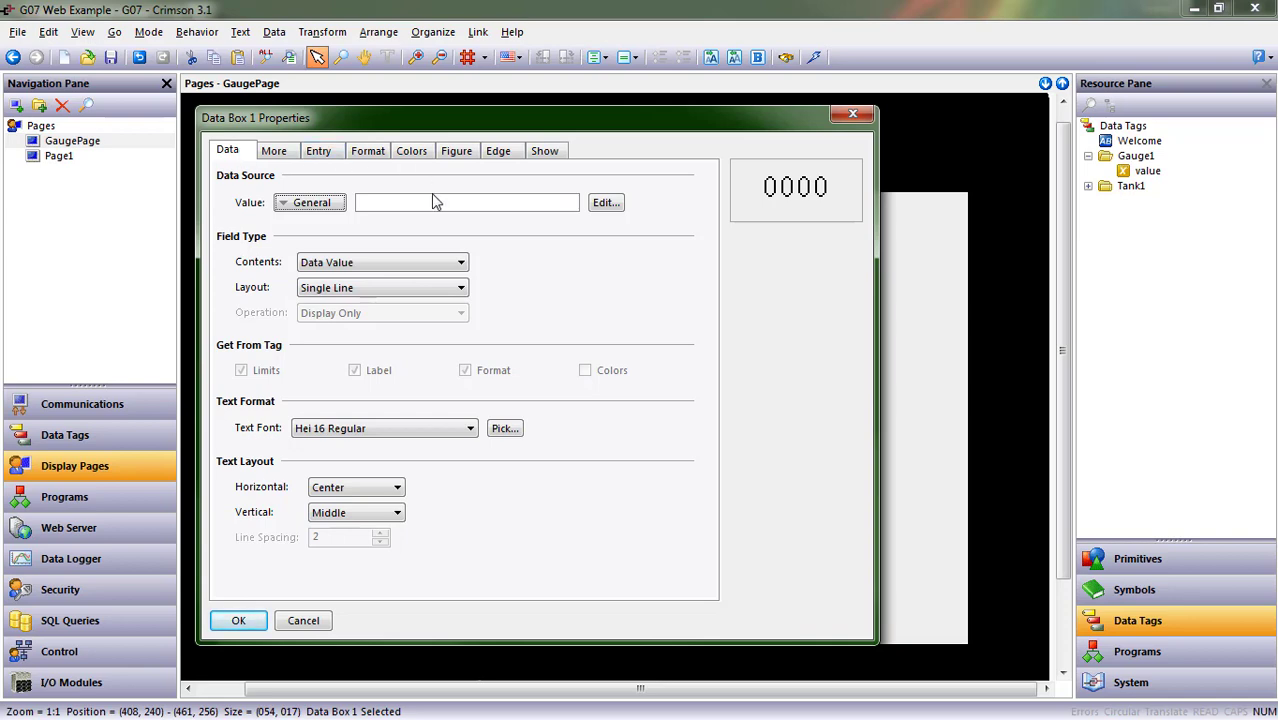
drag(1140, 171, 470, 212)
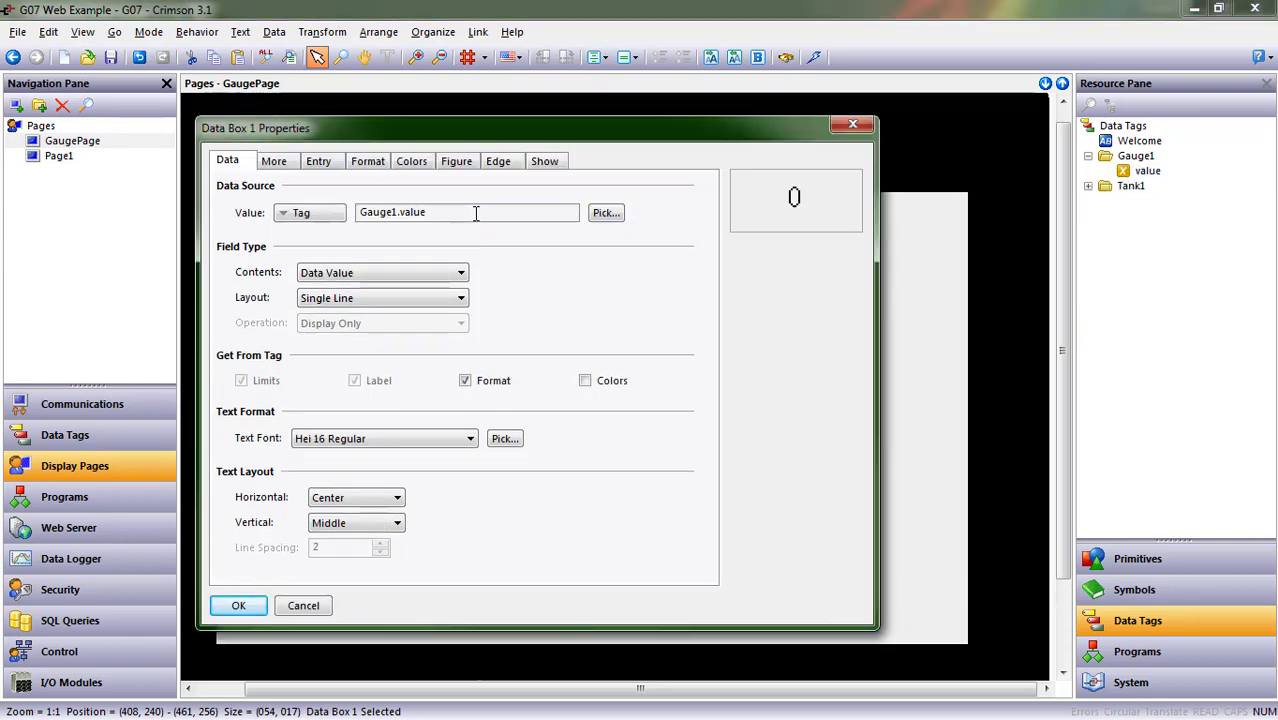
click(505, 278)
click(327, 280)
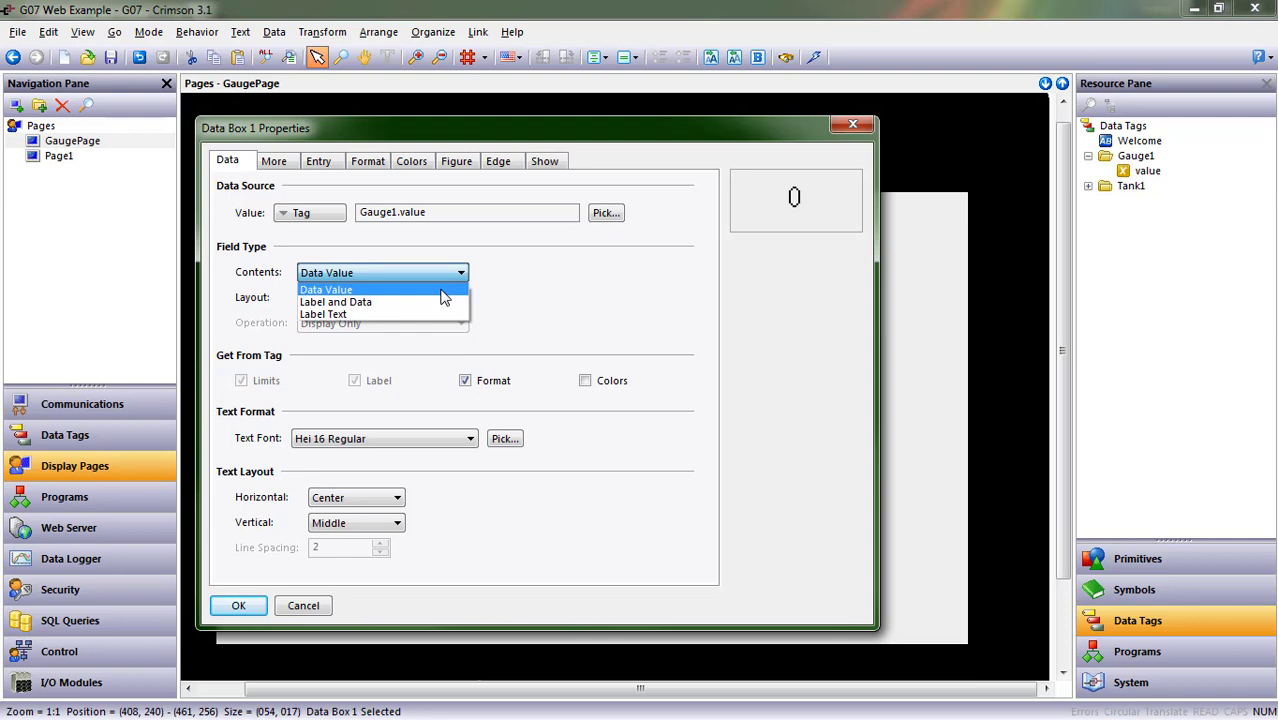
click(545, 316)
click(467, 440)
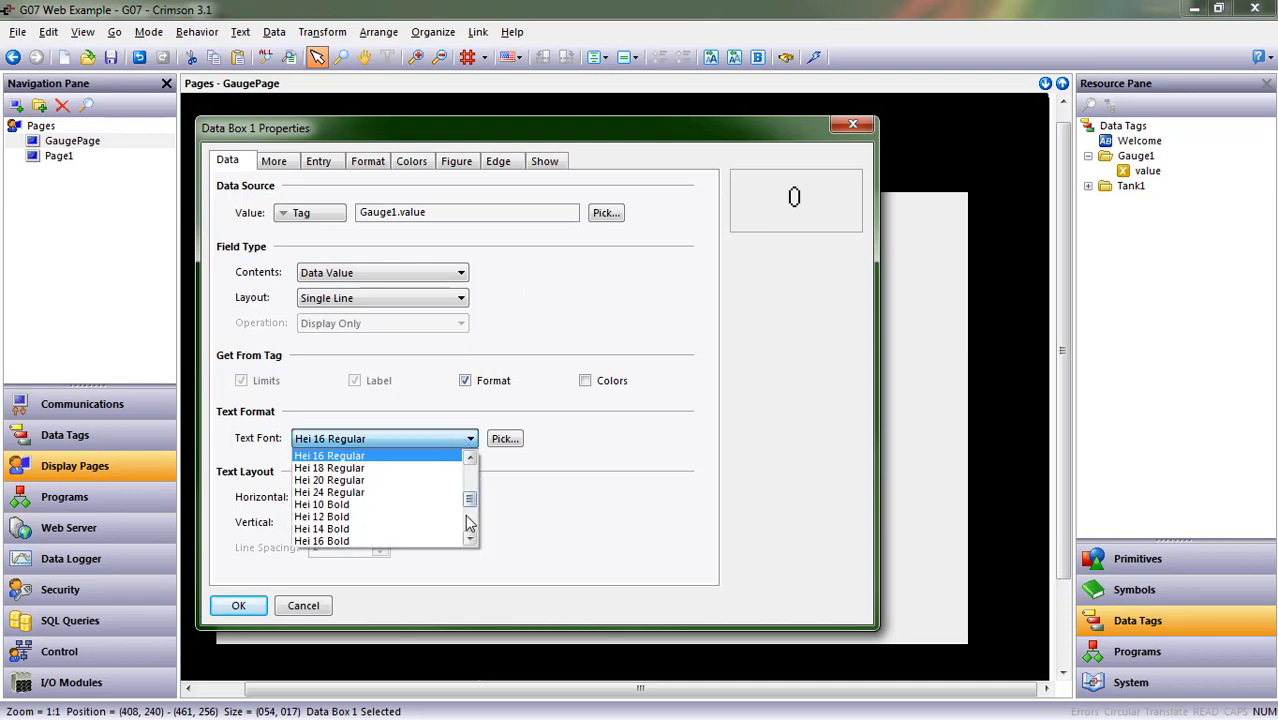
scroll(470, 490, down, 3)
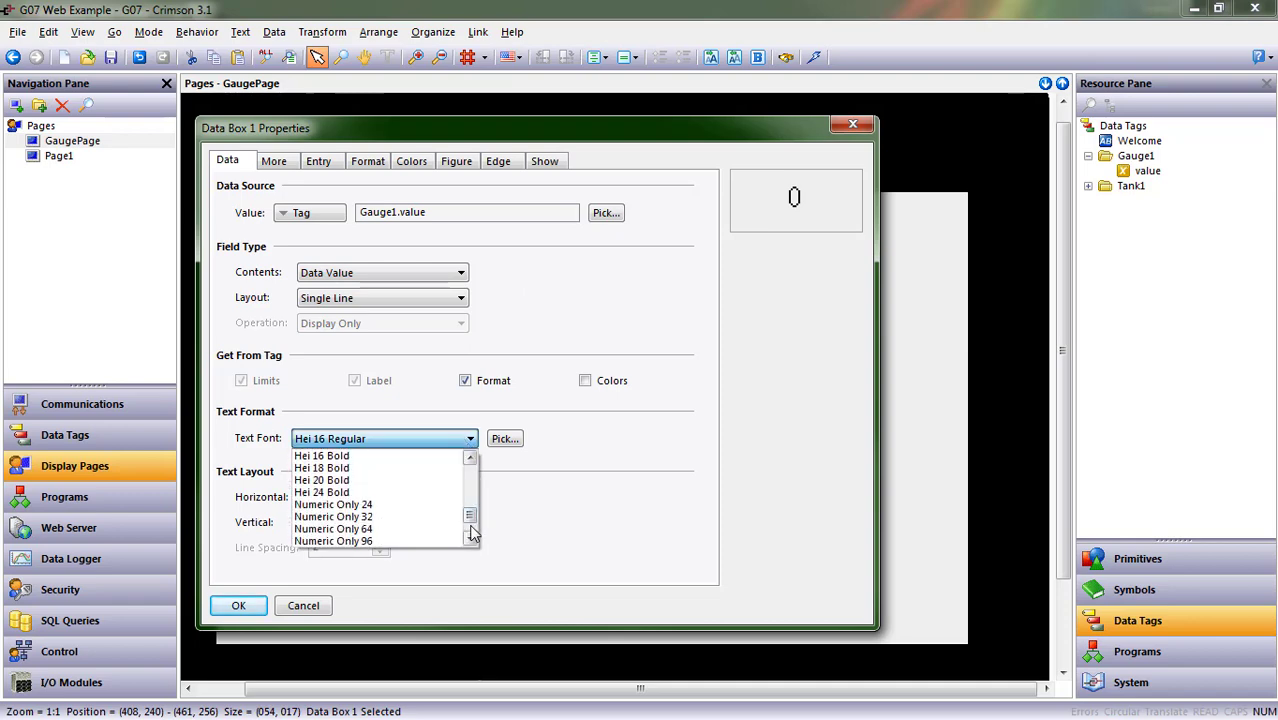
click(408, 512)
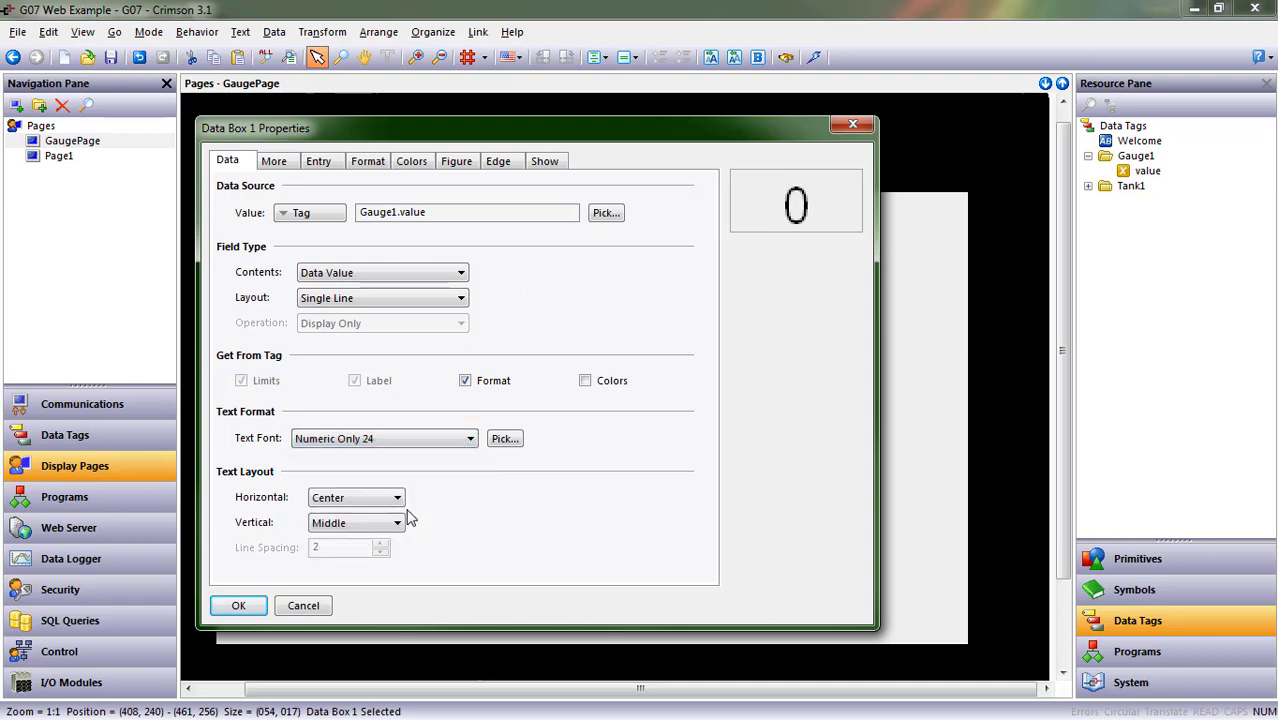
click(237, 605)
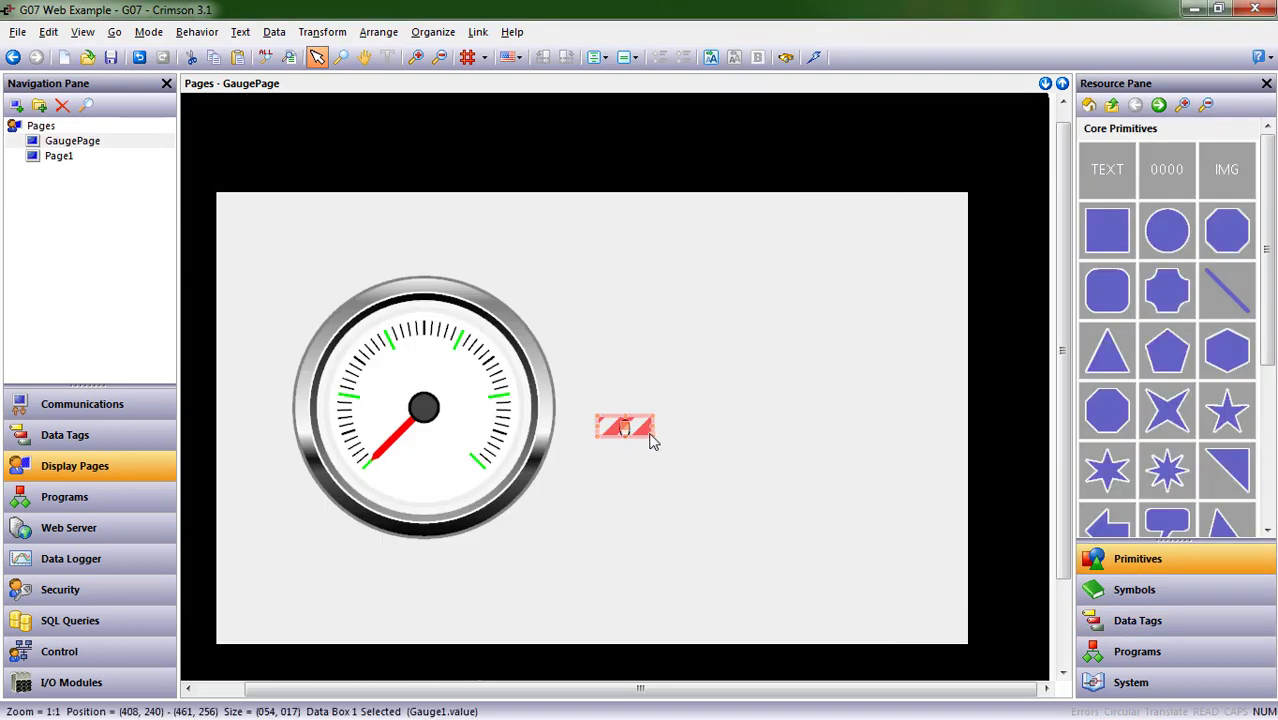
Step: Enlarge the data box, center it on the gauge, and nudge it down to (180, 289)
drag(650, 434, 424, 467)
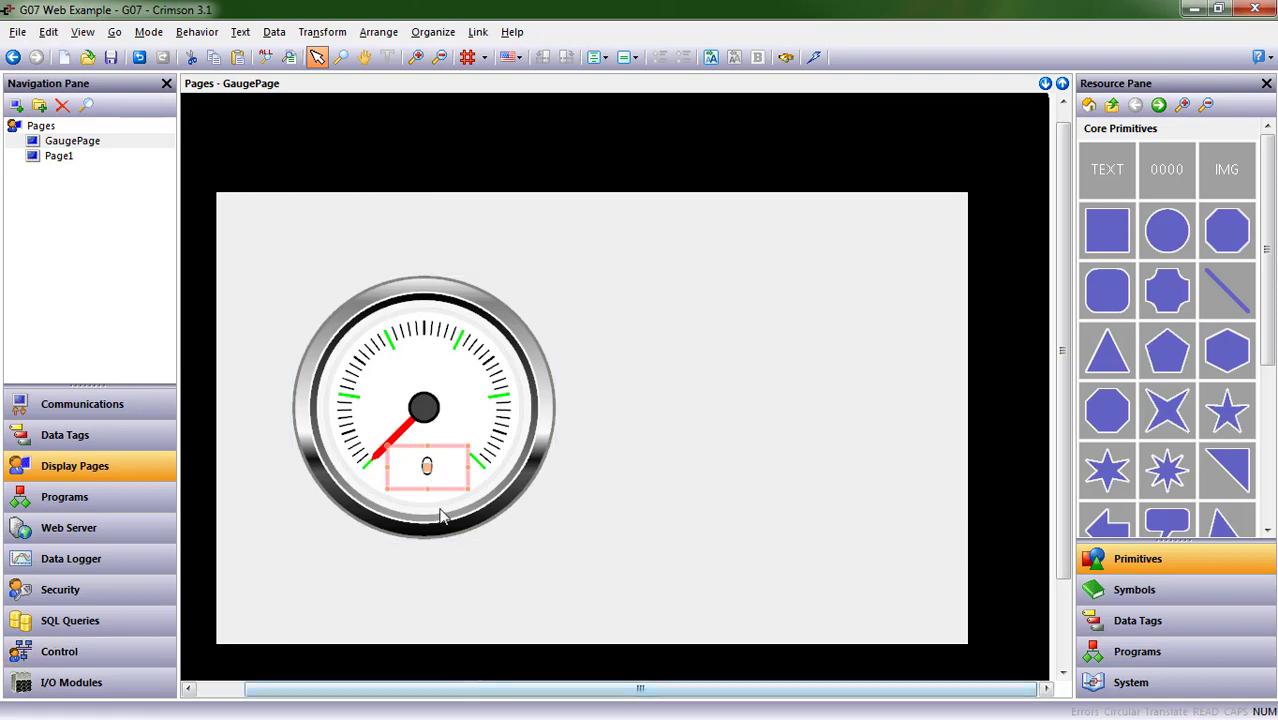
right_click(427, 470)
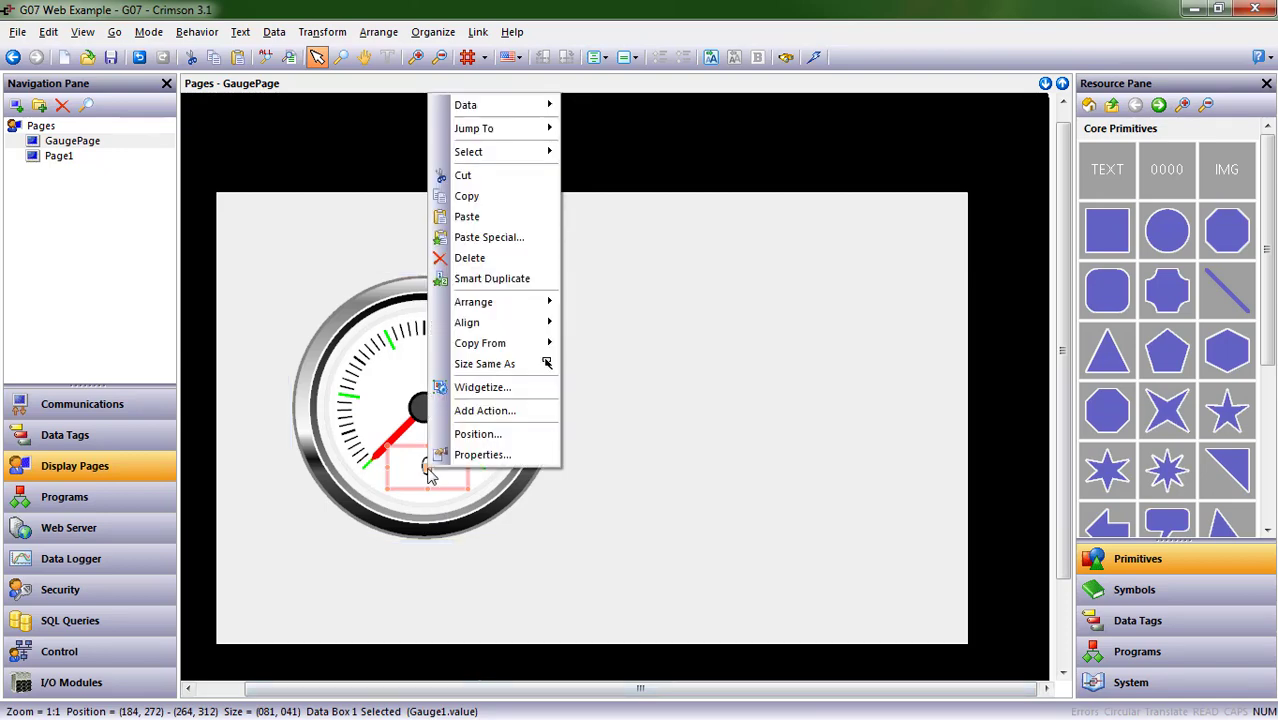
mouse_move(487, 331)
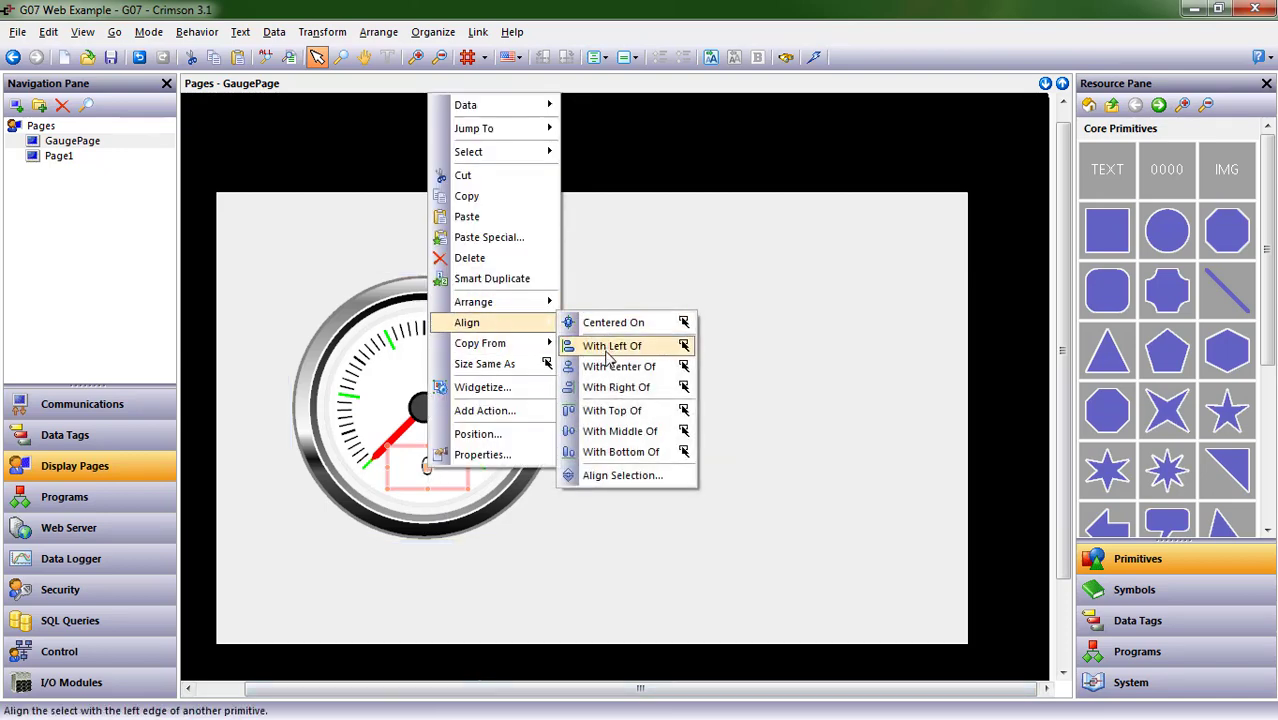
click(612, 387)
right_click(427, 470)
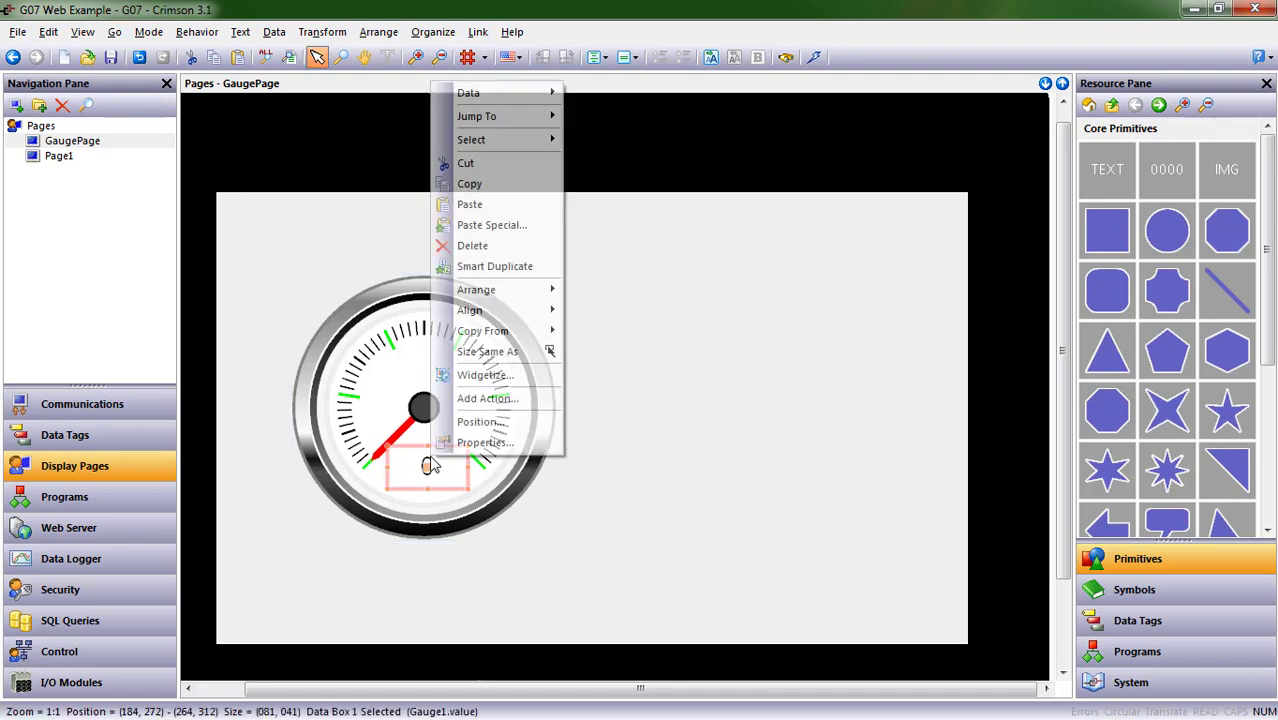
mouse_move(500, 311)
click(614, 336)
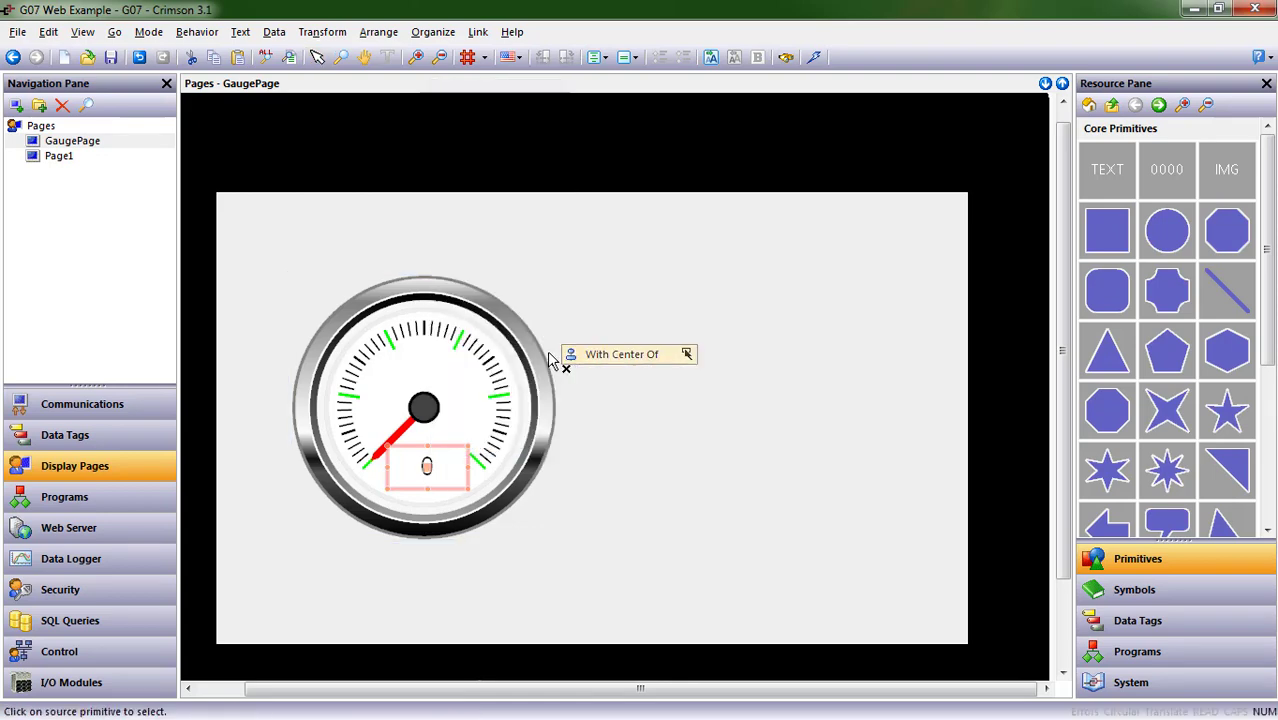
click(410, 348)
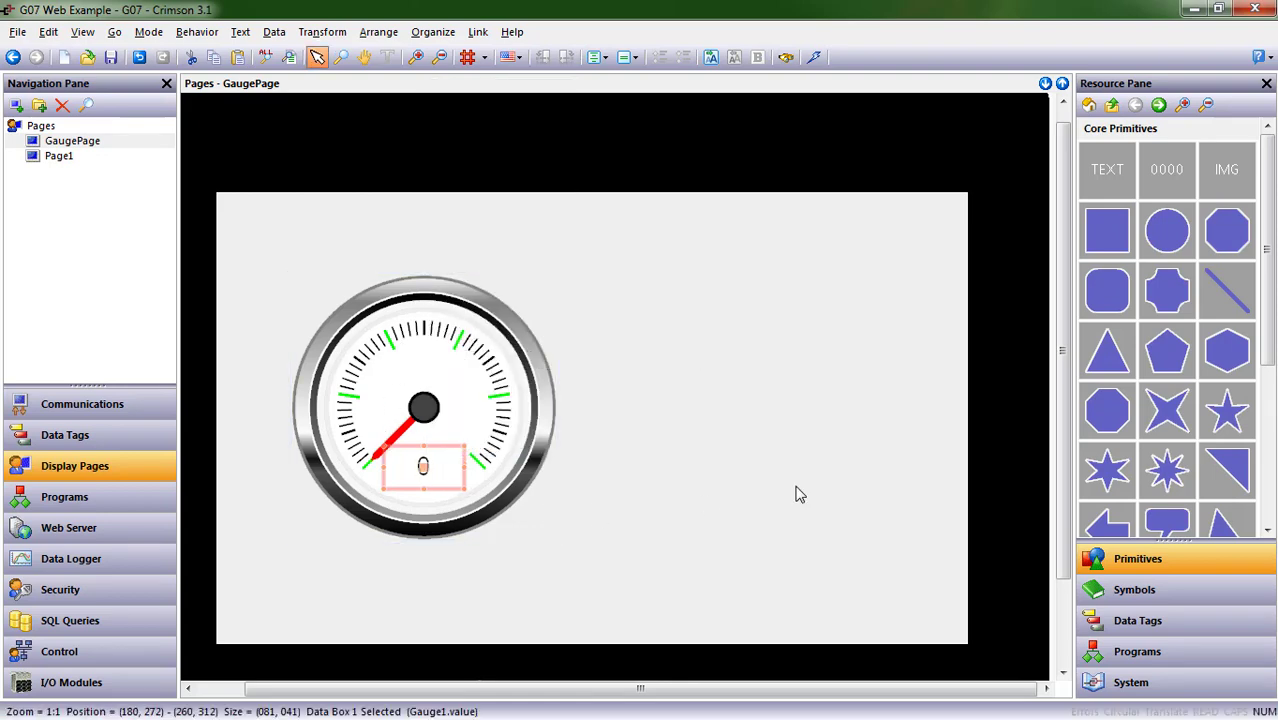
key(Down)
key(Down)
key(Down)
key(Down)
key(Down)
key(Down)
key(Down)
key(Down)
key(Down)
key(Down)
key(Down)
key(Down)
key(Down)
key(Down)
key(Down)
key(Down)
key(Down)
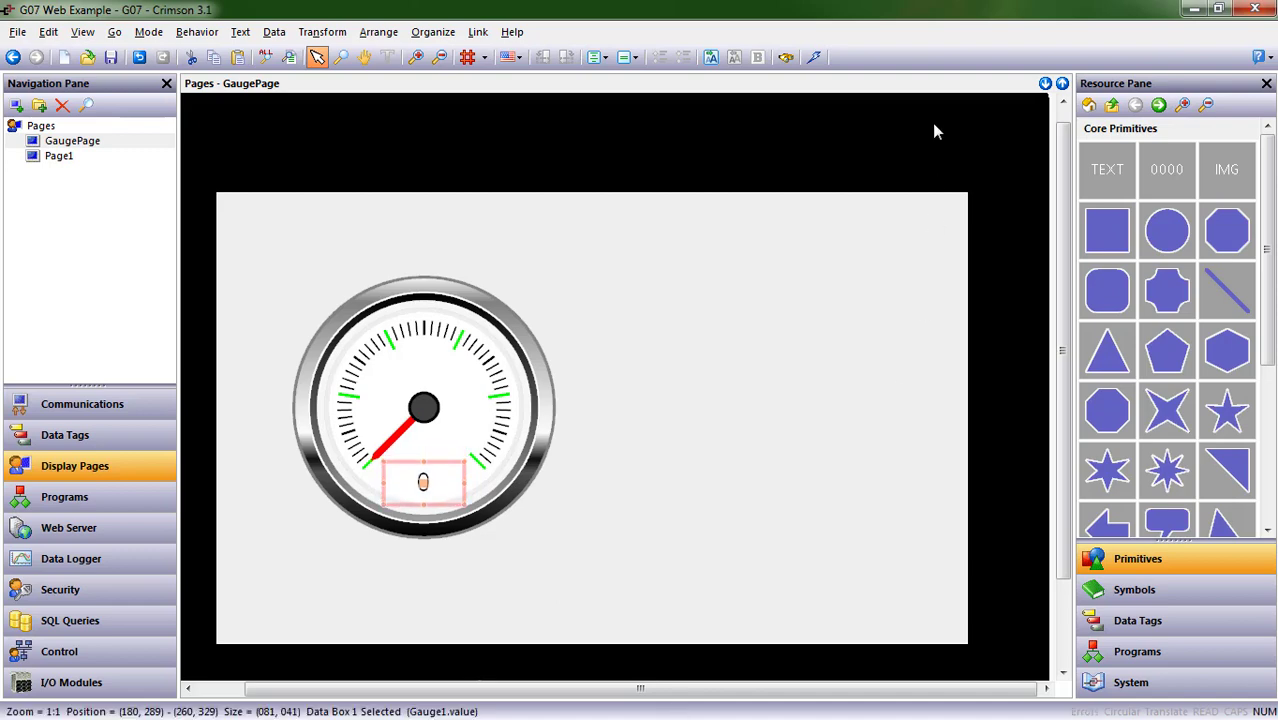
Step: Send the finished GaugePage database to the HMI over TCP/IP
click(813, 57)
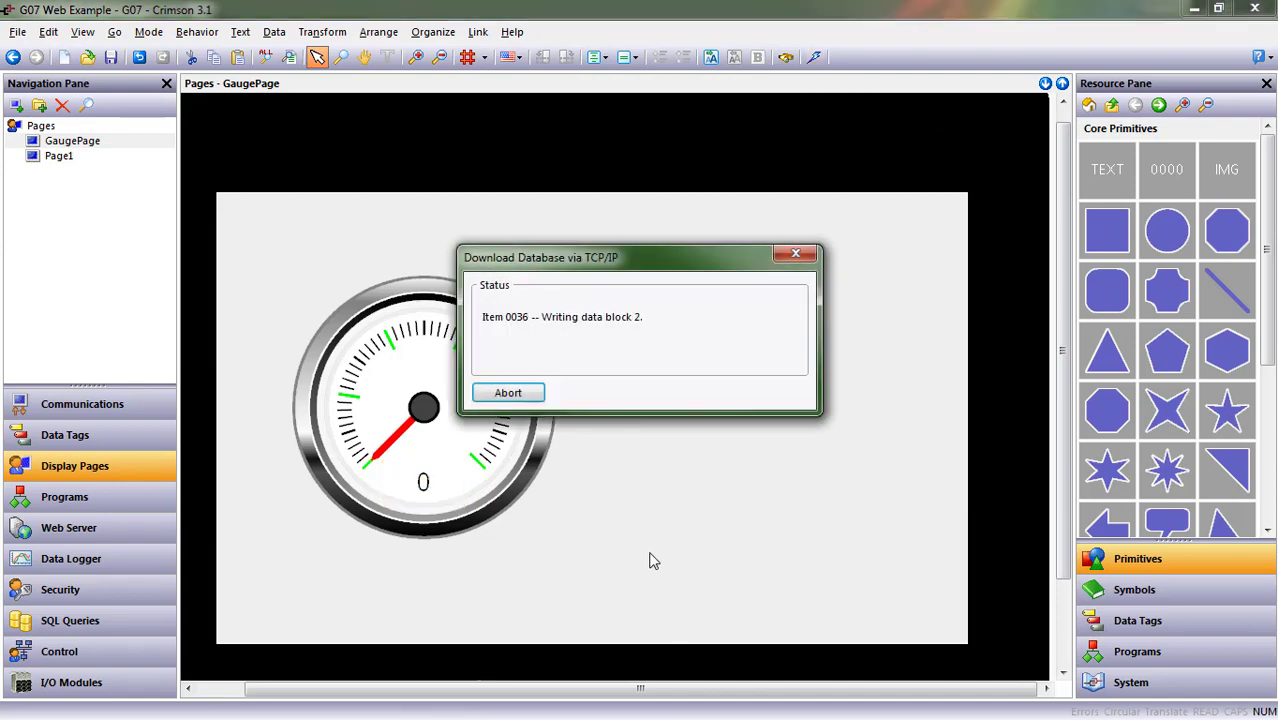